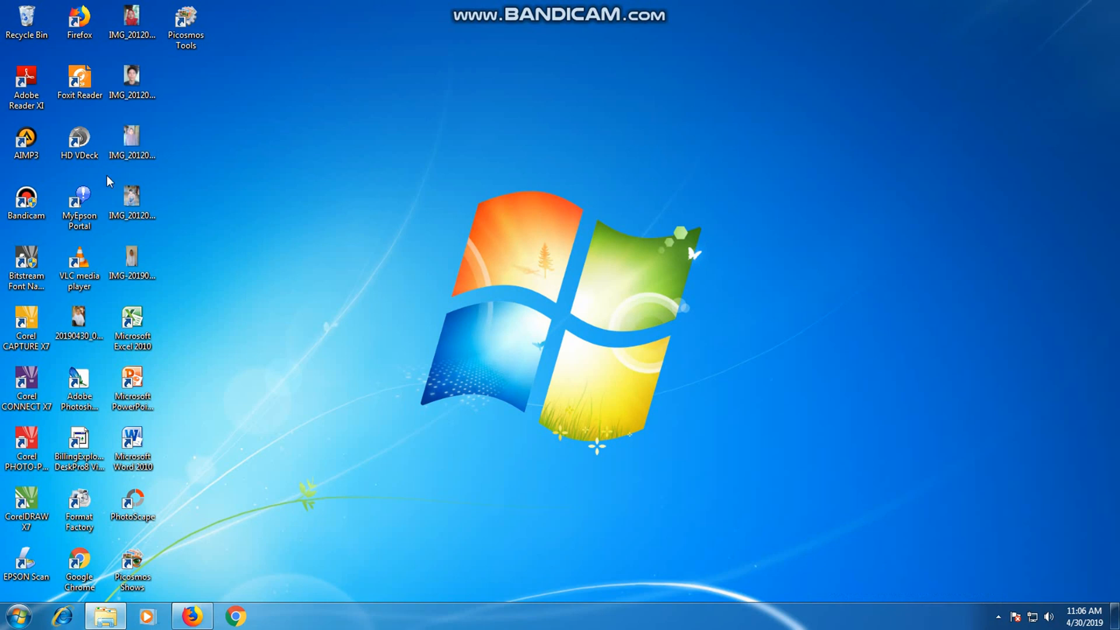
Launch Adobe Photoshop CS2 from the desktop and cancel its registration form.
left_click(138, 75)
right_click(82, 379)
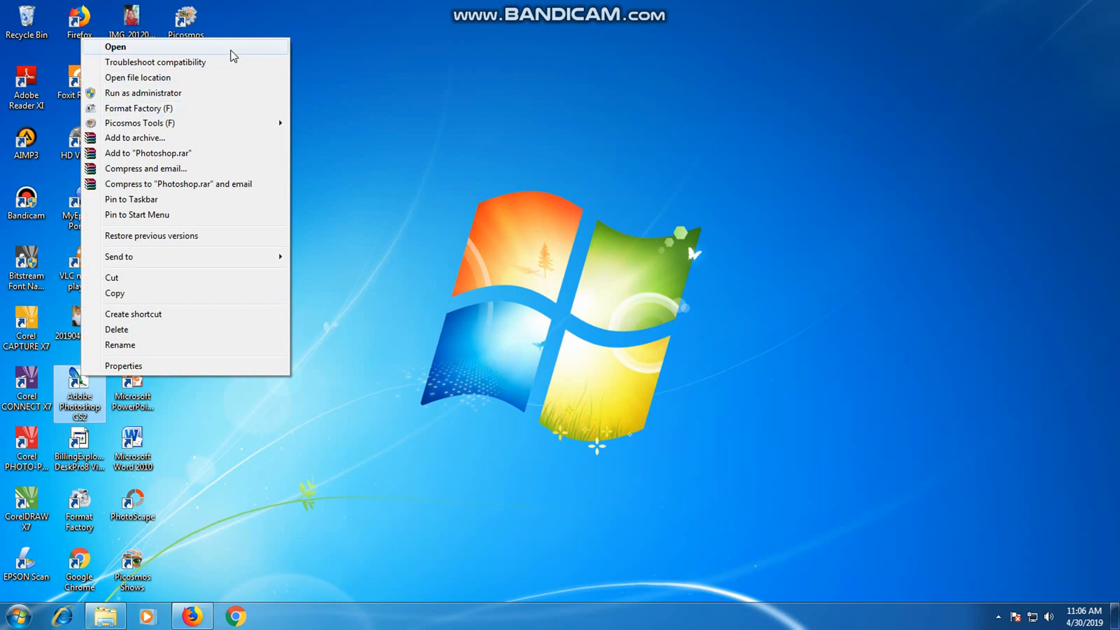
left_click(231, 50)
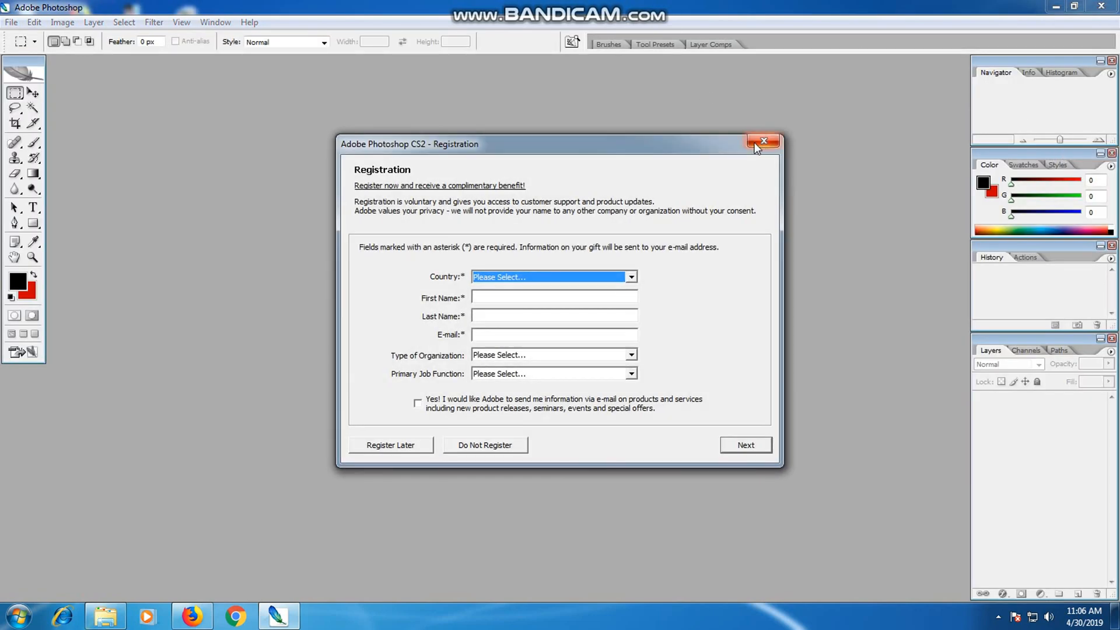
left_click(761, 143)
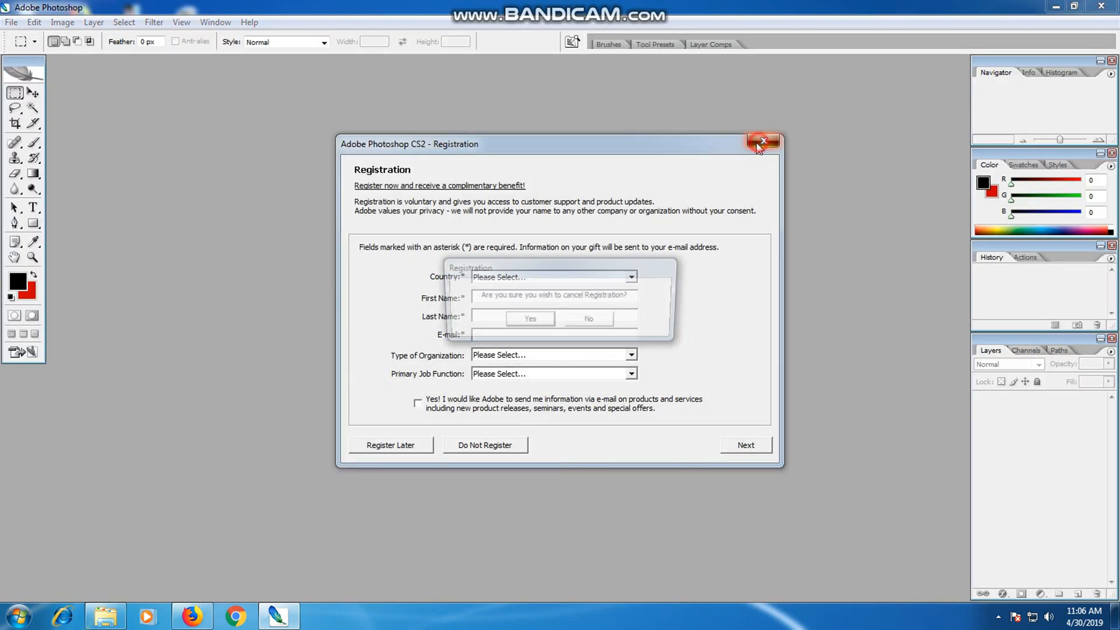
left_click(531, 319)
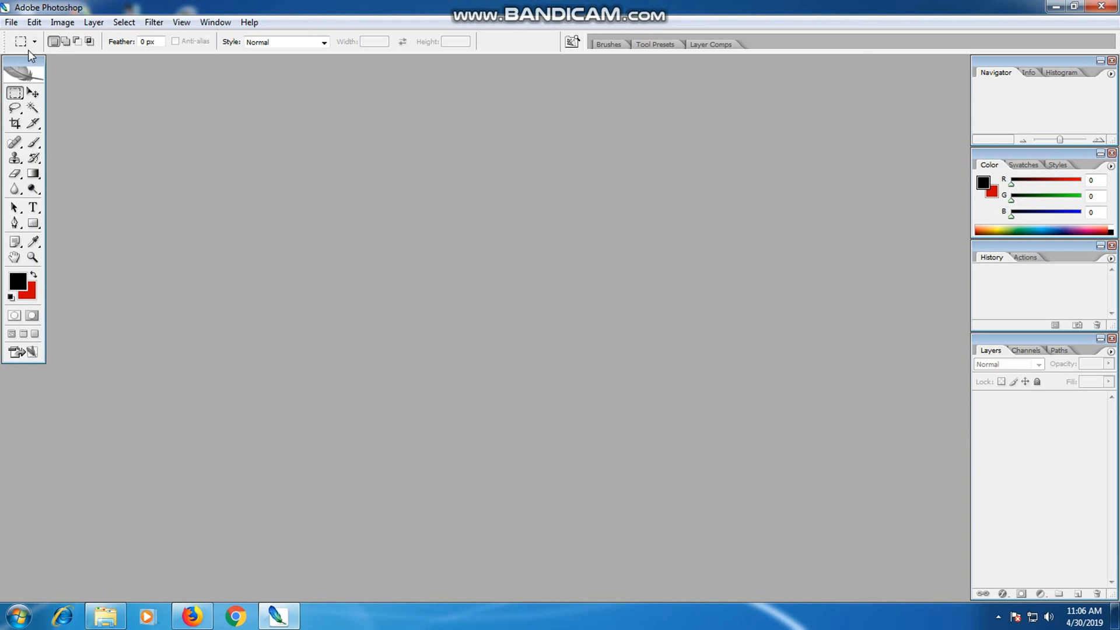
Create a new A4 document, 210 × 297 mm at 300 pixels/inch in RGB with a white background, and move its window to the workspace centre.
left_click(11, 24)
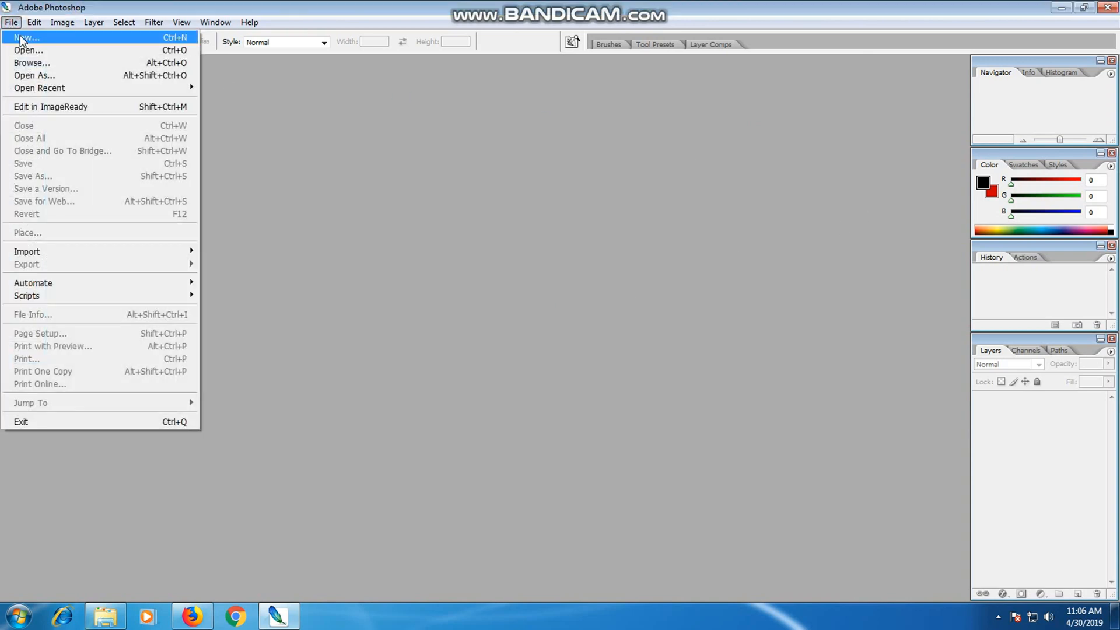
left_click(23, 38)
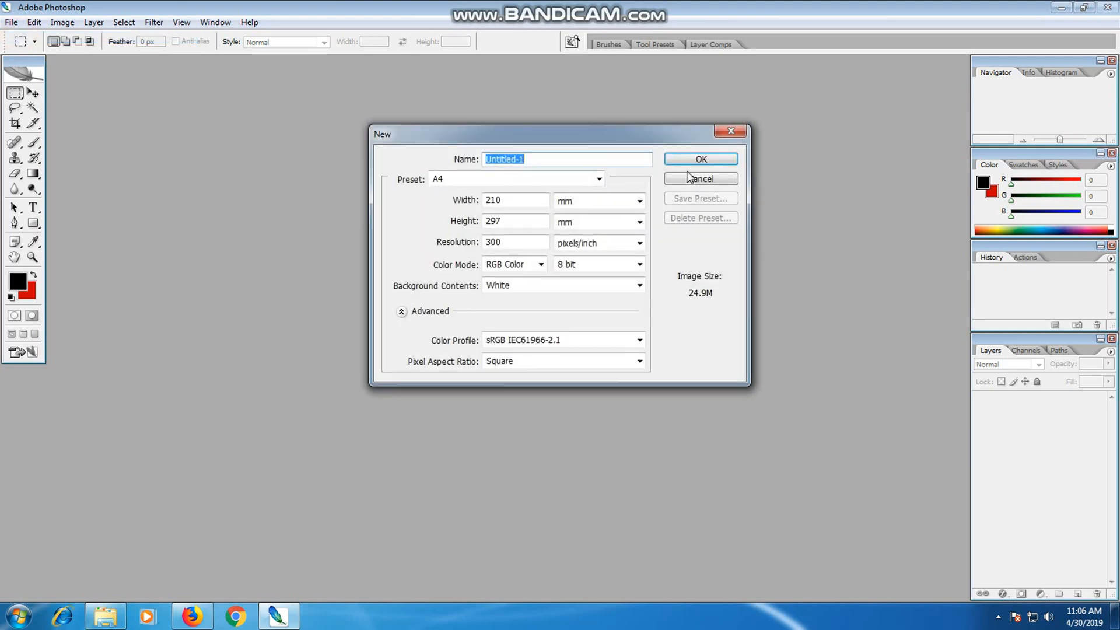
left_click(677, 158)
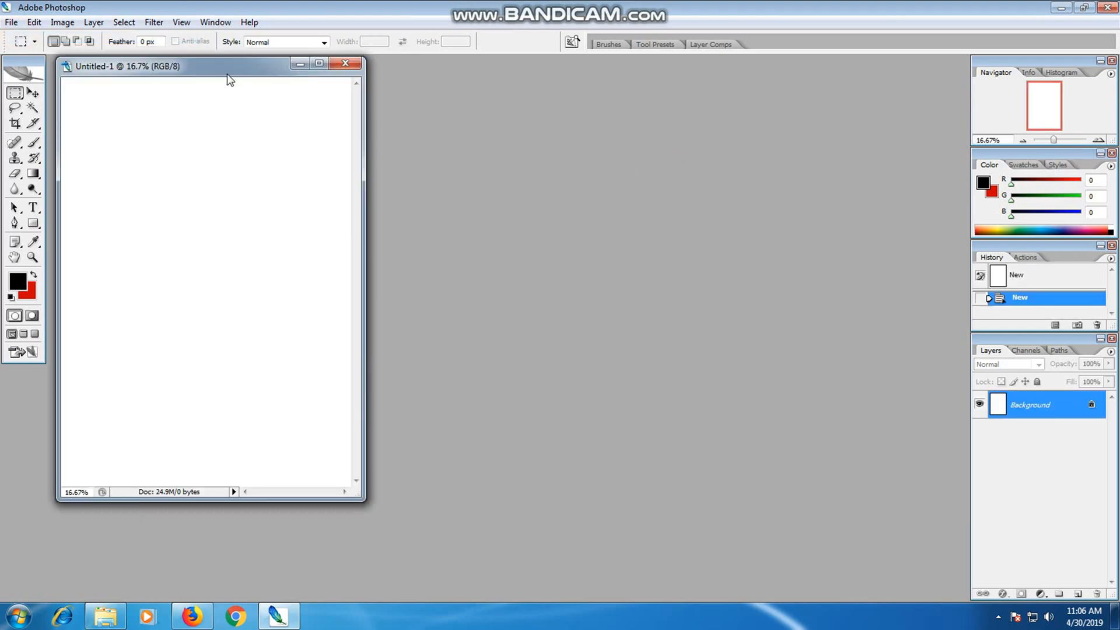
left_click_drag(227, 76, 530, 117)
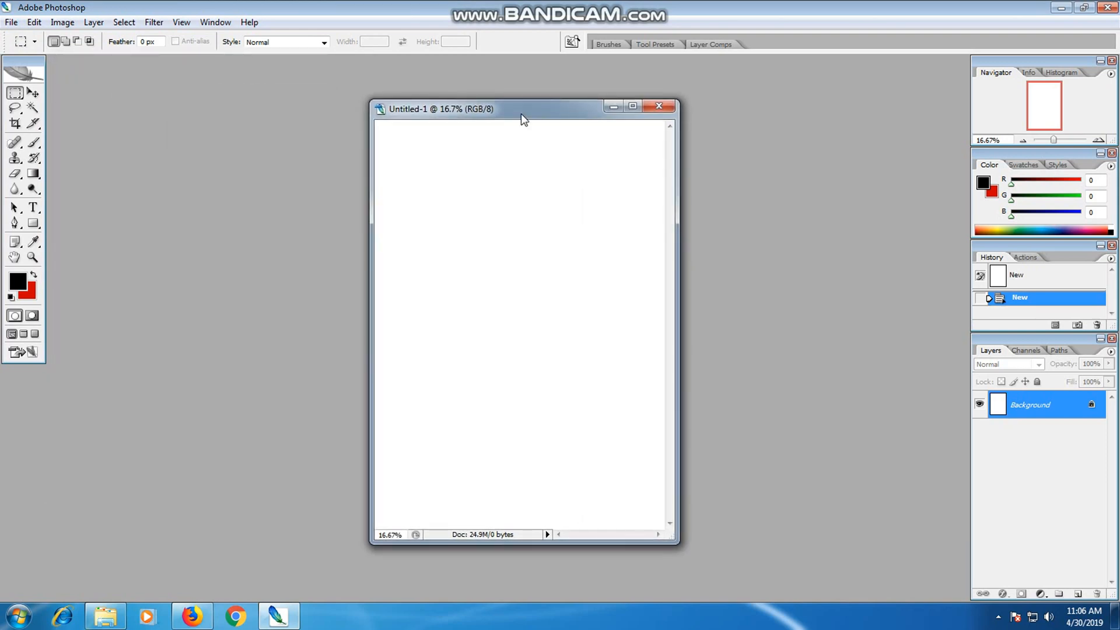
right_click(520, 110)
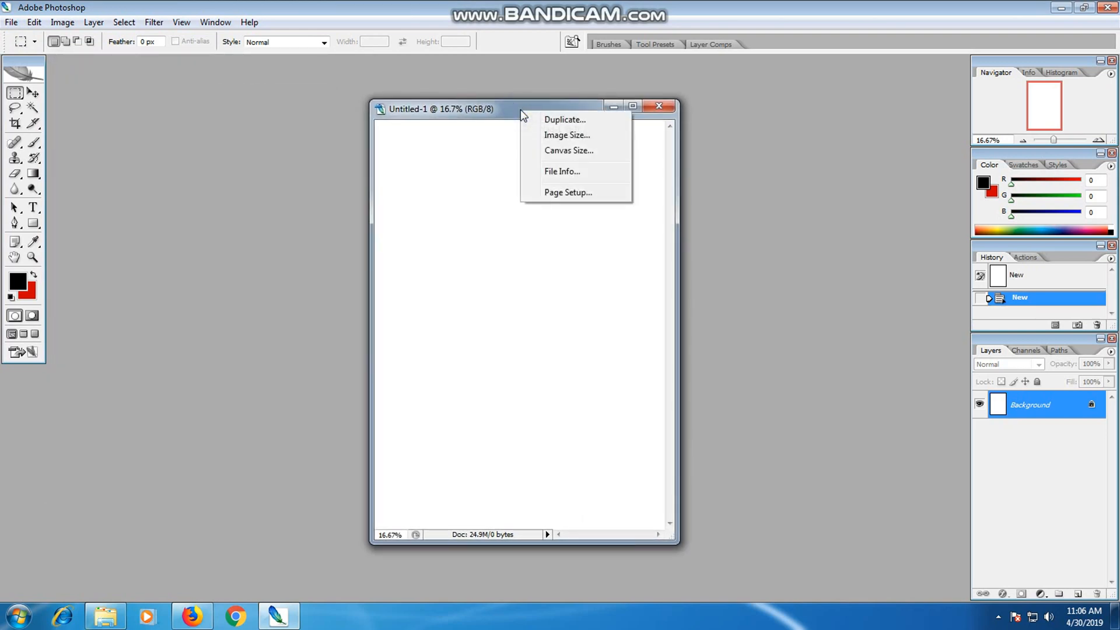
left_click(495, 112)
Start a horizontal text layer near the page's upper left and set the font size to 48 pt.
left_click(33, 207)
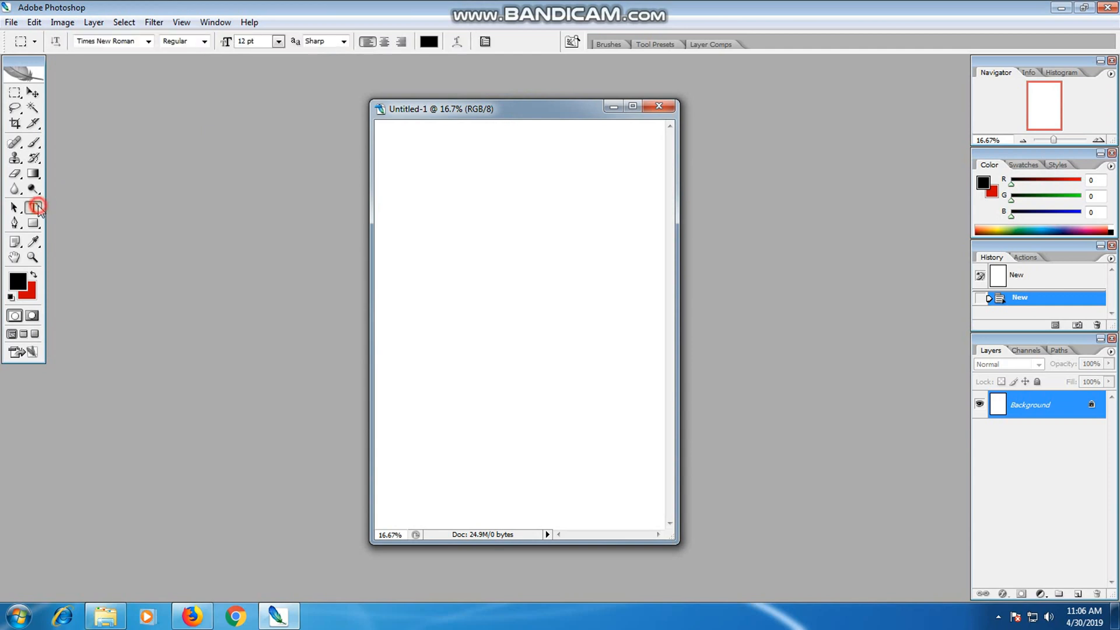
left_click(416, 216)
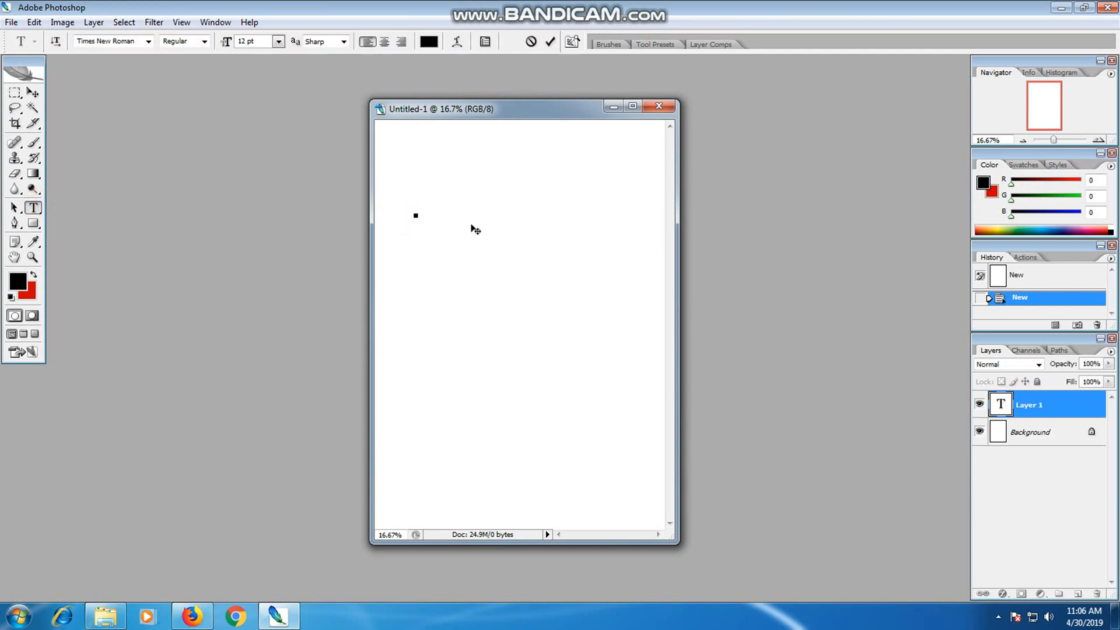
left_click(278, 41)
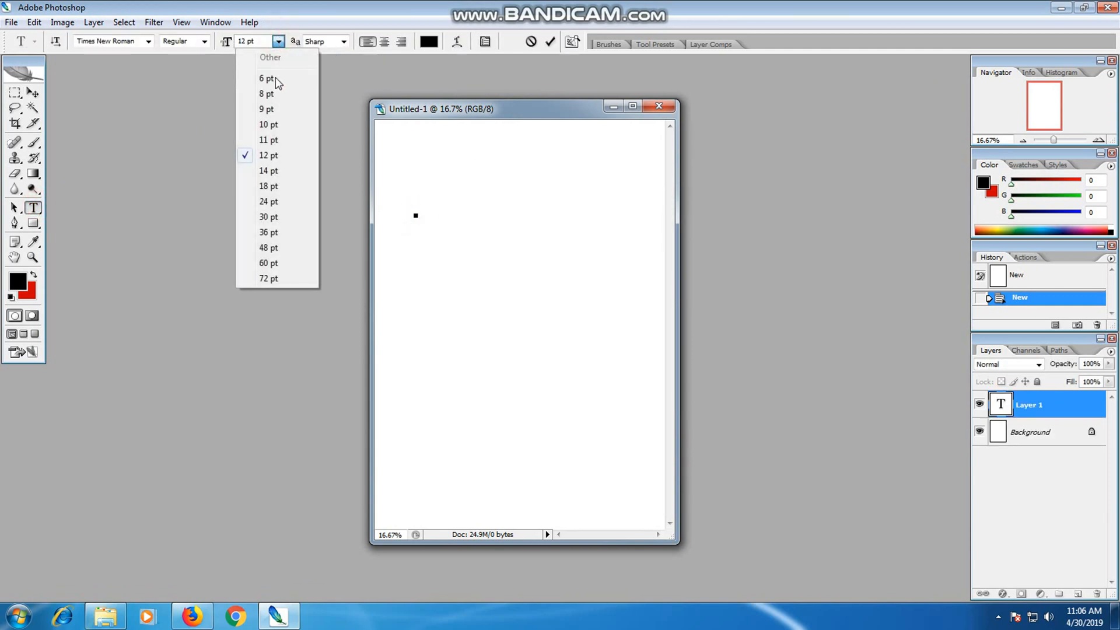
left_click(268, 217)
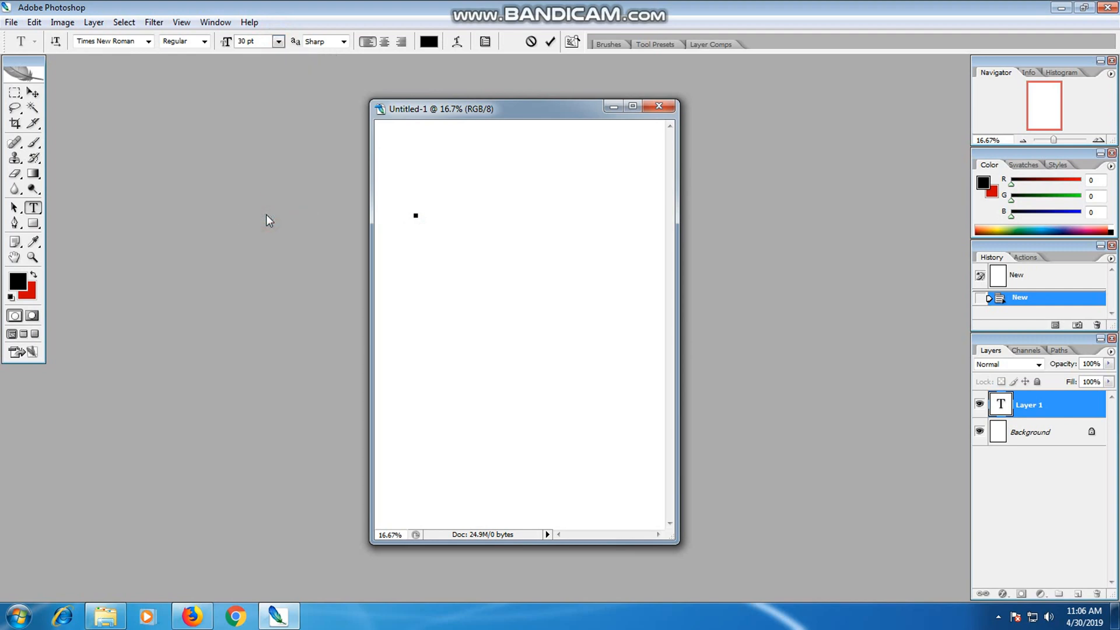
left_click(278, 41)
left_click(271, 247)
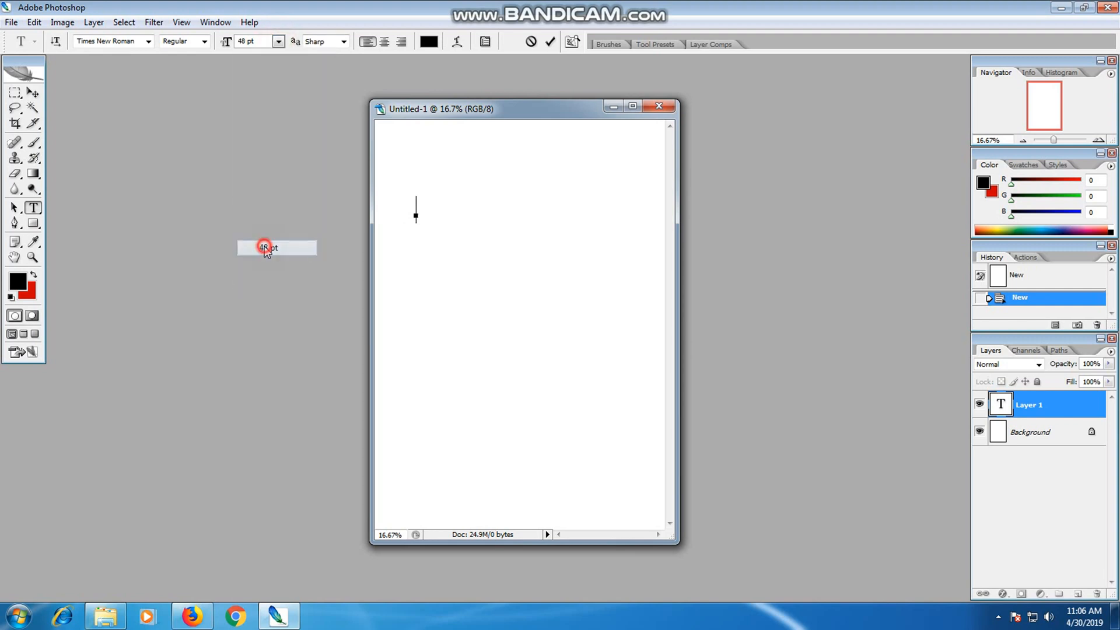
Enter "Assalamu'alaikum" as the first line of the text layer.
type("a")
key("Left")
key("Delete")
type("Assalam")
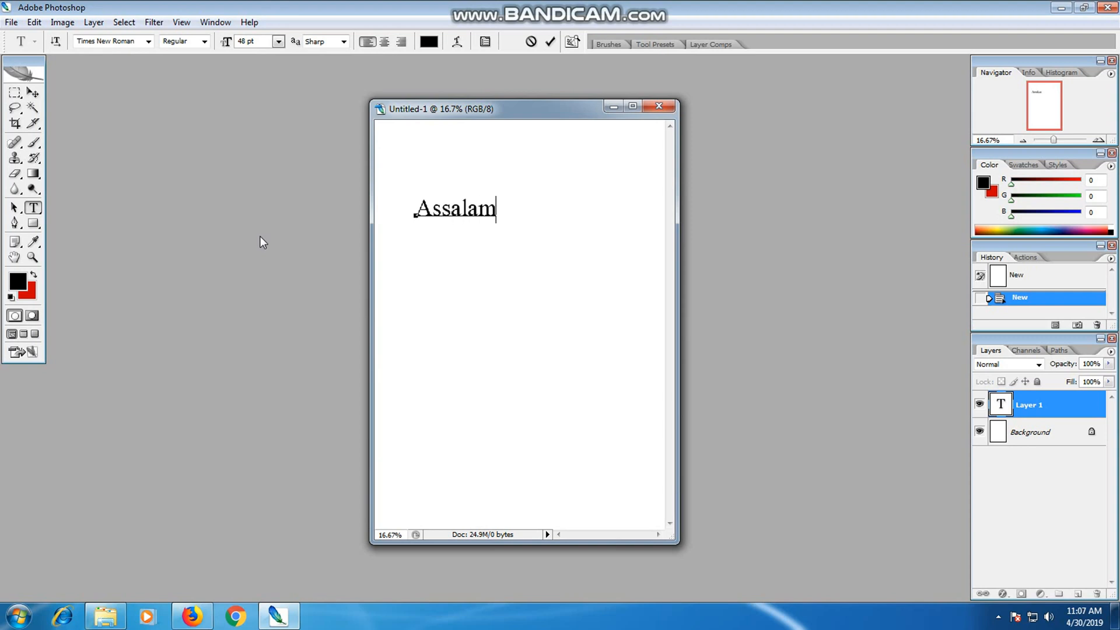
type("u'alaikum")
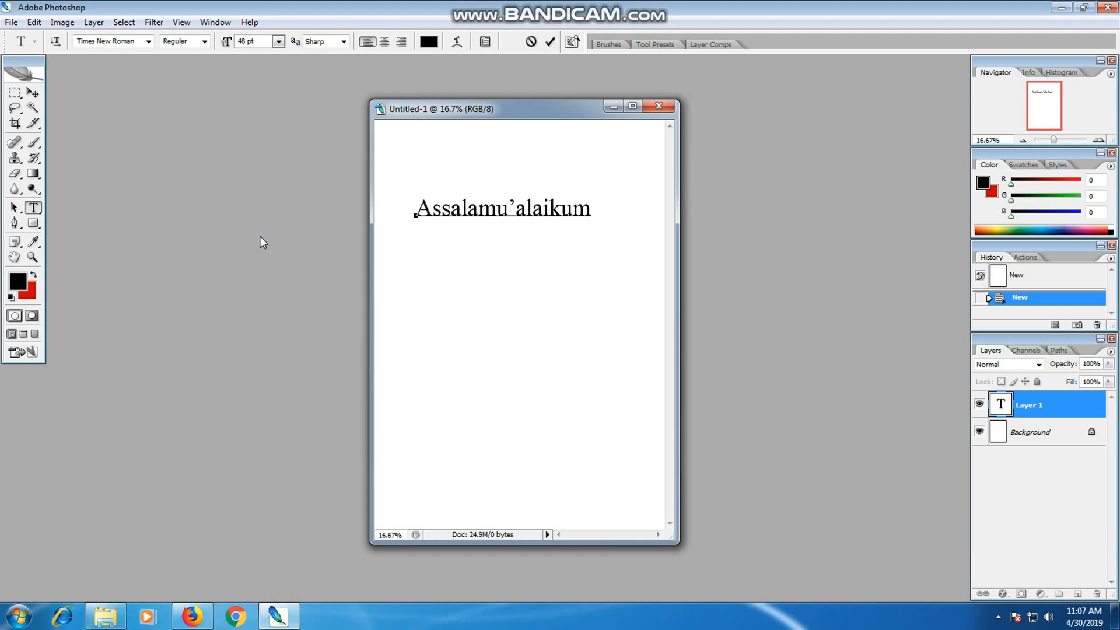
Add "Warohmatullahi" and "Wabarokatuh" as the second and third lines of the greeting.
key("Return")
type("Warohma")
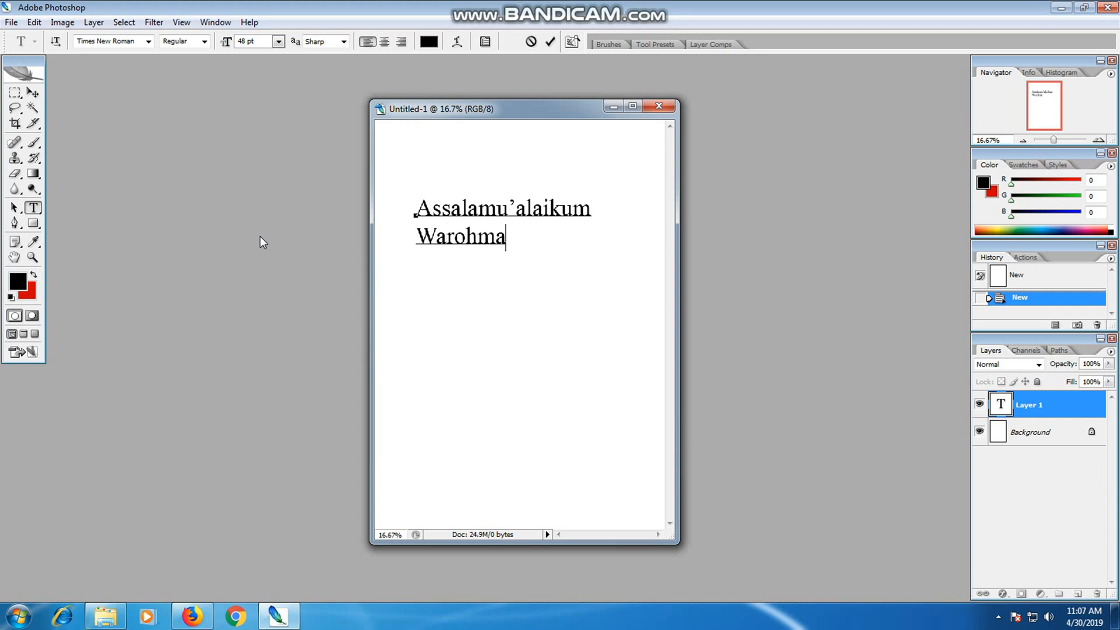
type("tullahi")
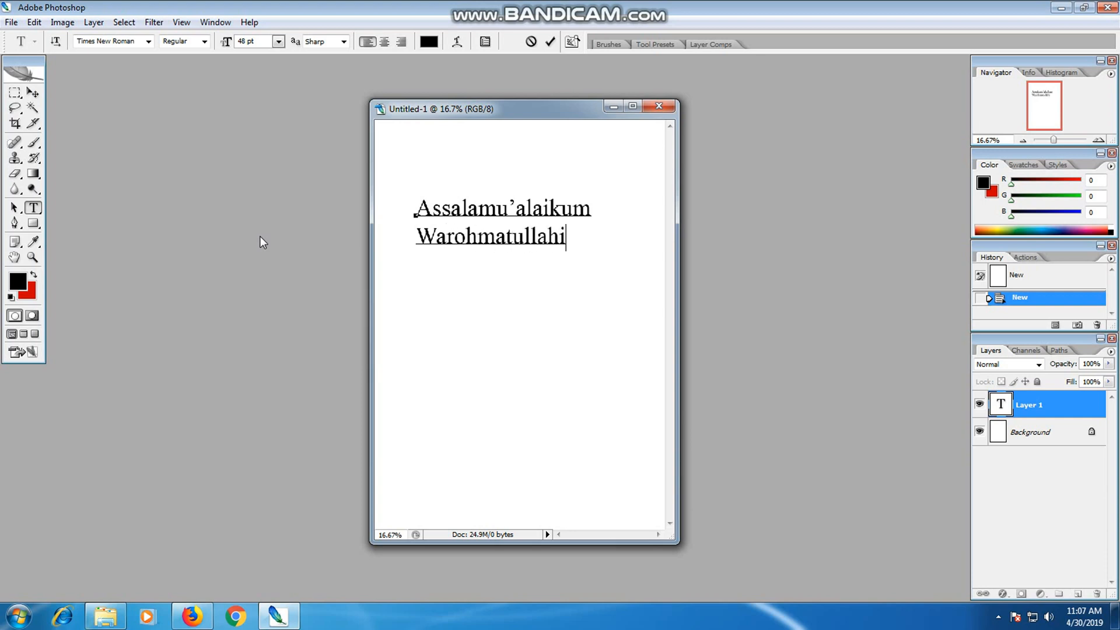
key("Return")
type("Wabarok")
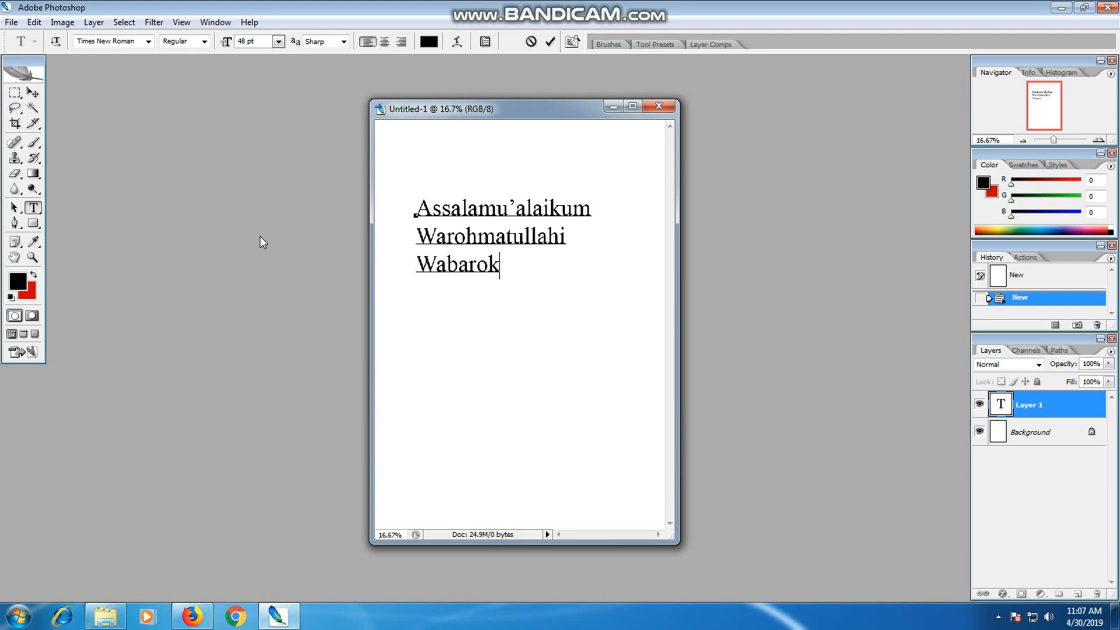
type("atuh")
Leave a blank line below the greeting and write "Pada Kesempatan".
key("Return")
key("Return")
type("Pad")
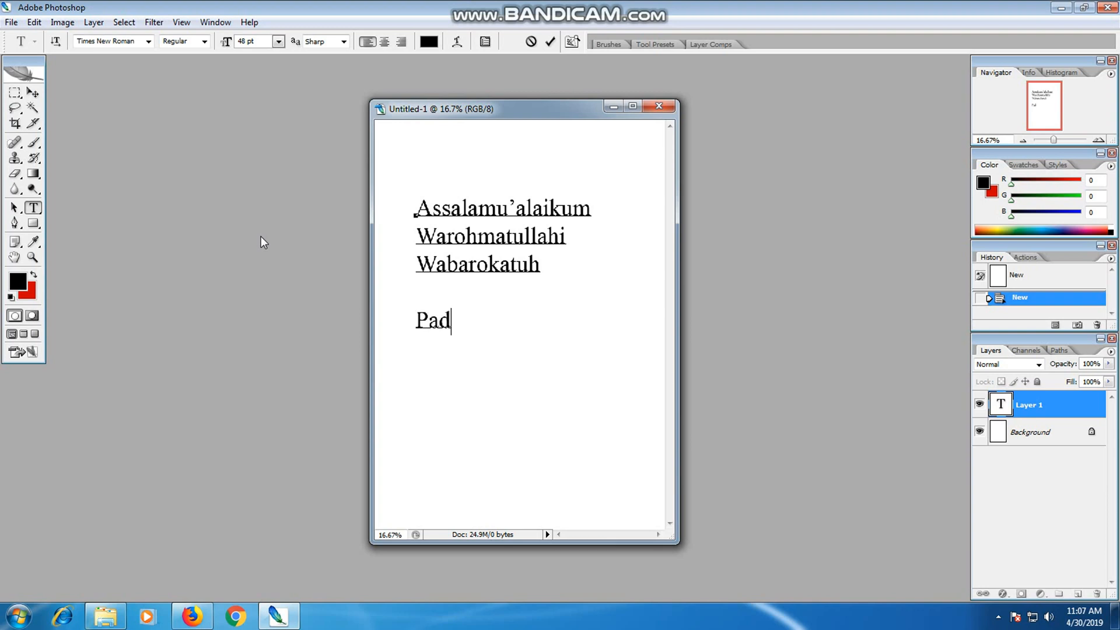
type("a Kesempatan")
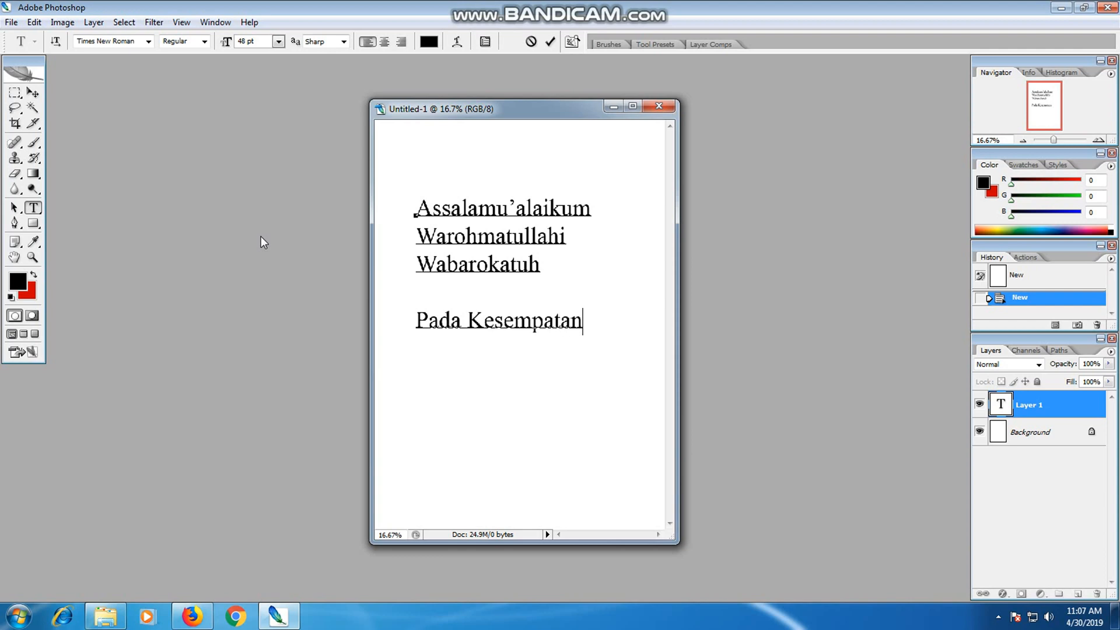
Continue the message with "Ini Saya akan" and "berbagi cara" on two new lines.
key("Return")
type("Ini Saya aka")
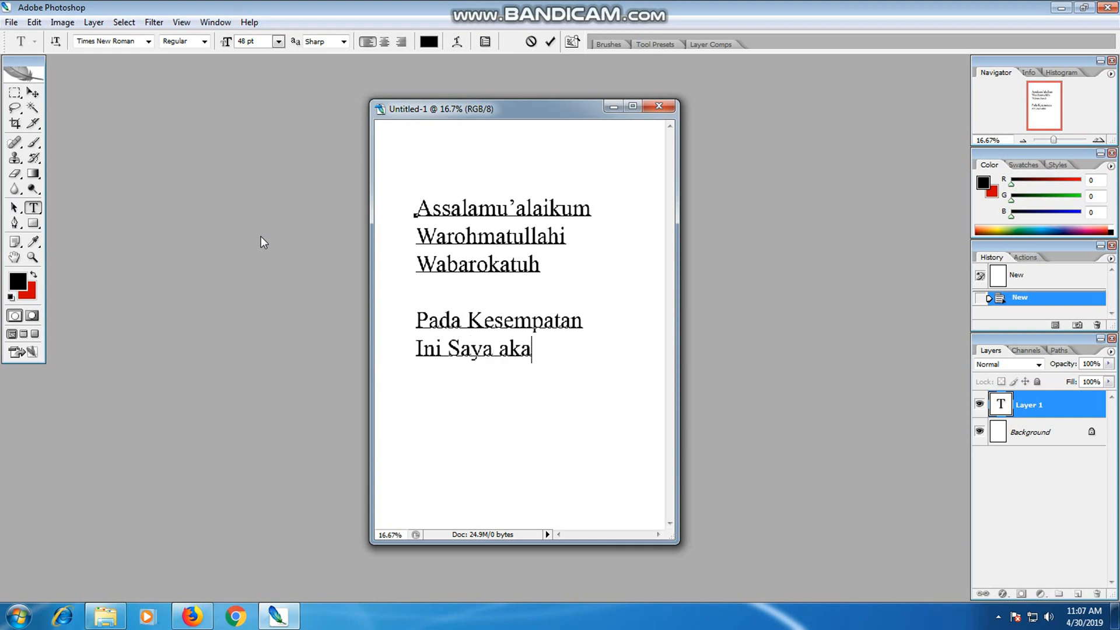
type("n berbagi cara")
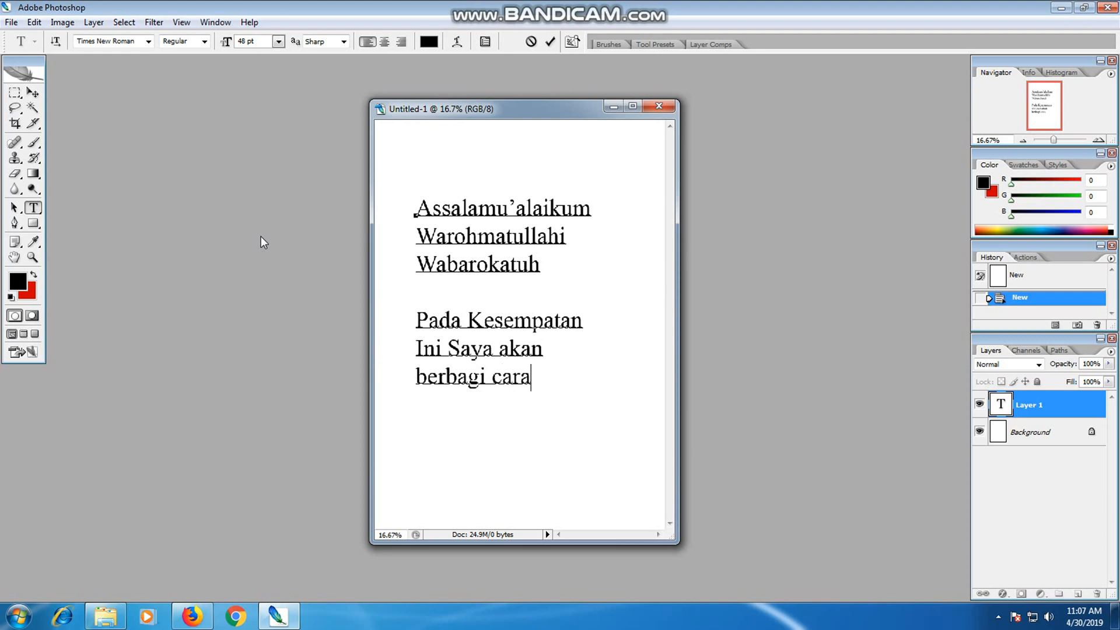
Begin a new line below "berbagi cara" with the word "mengganti".
key("Return")
type("mengganti")
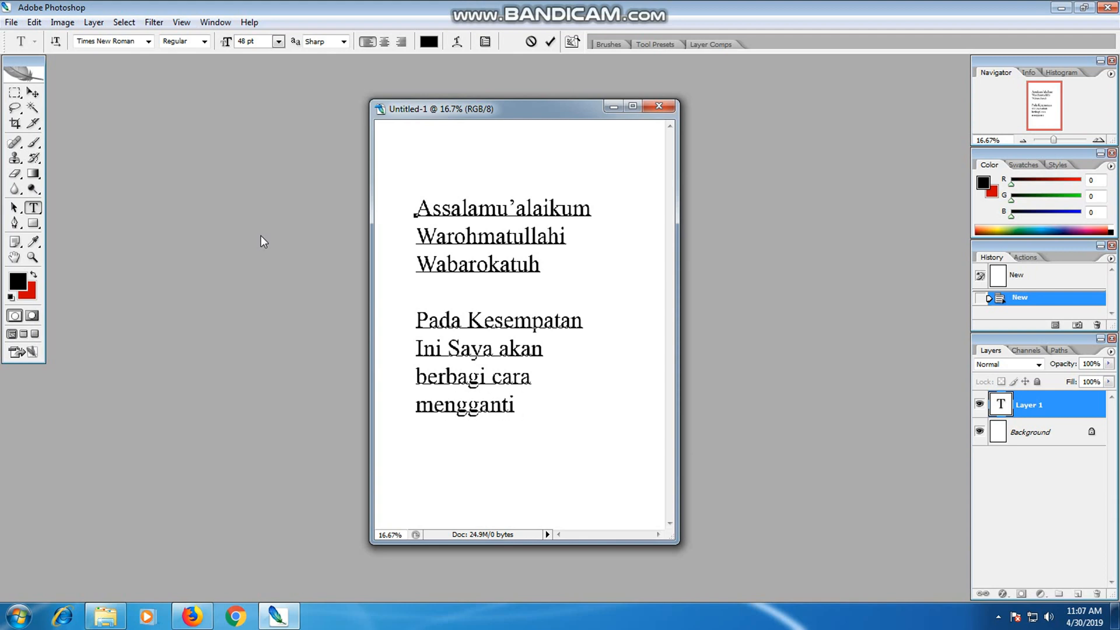
type(" baju")
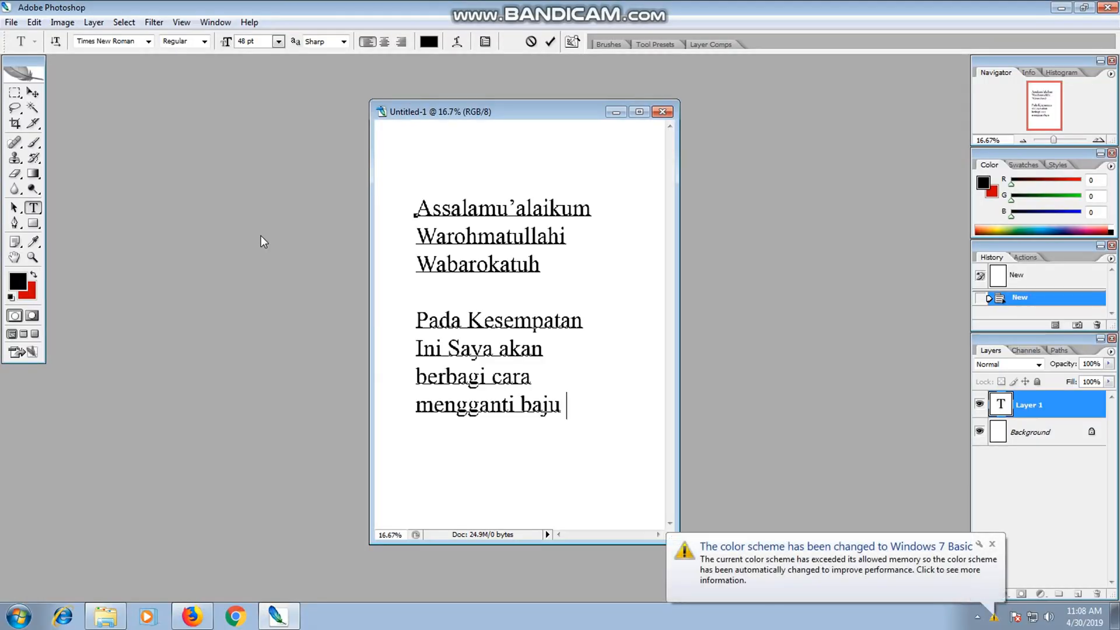
Extend the last line with "baju dengan" and write "jas" on the line below it.
type("deng")
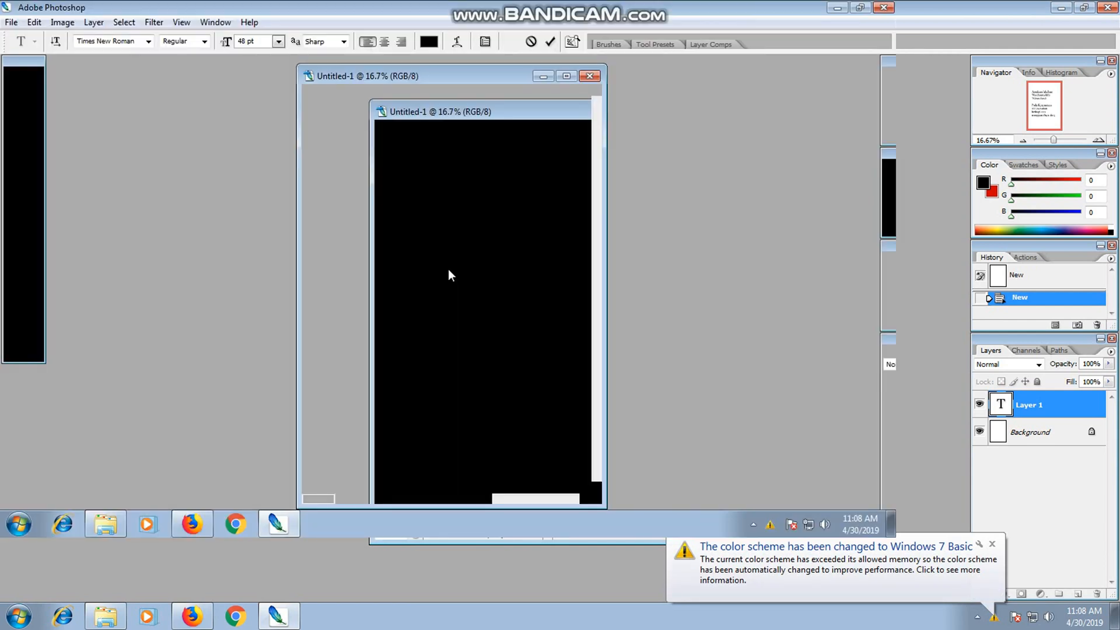
type("a")
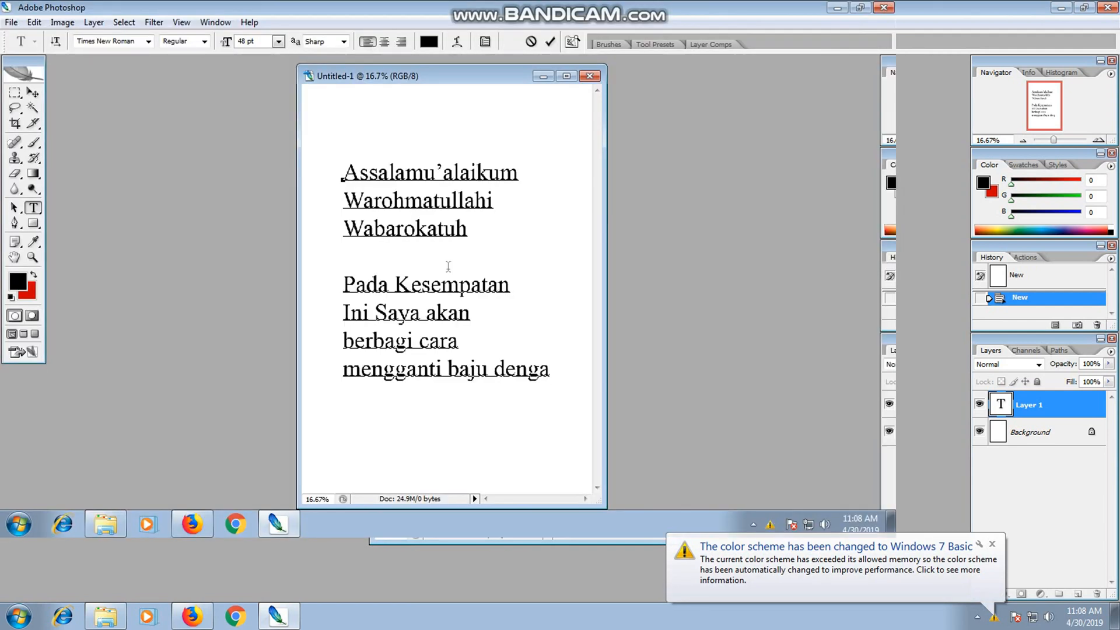
type("a")
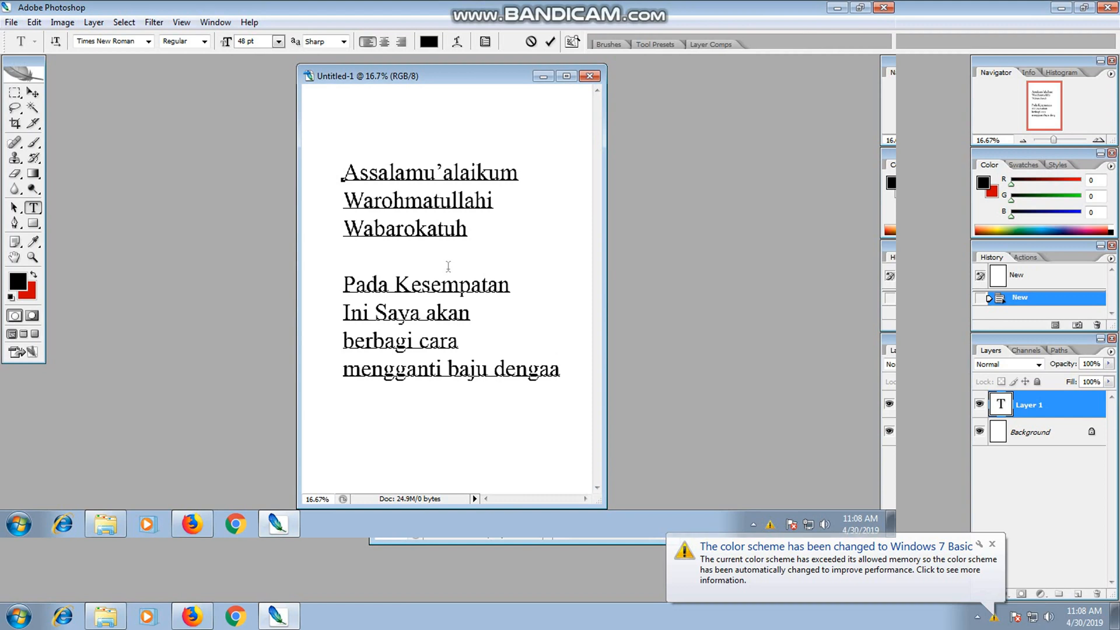
key("BackSpace")
type("n")
key("Return")
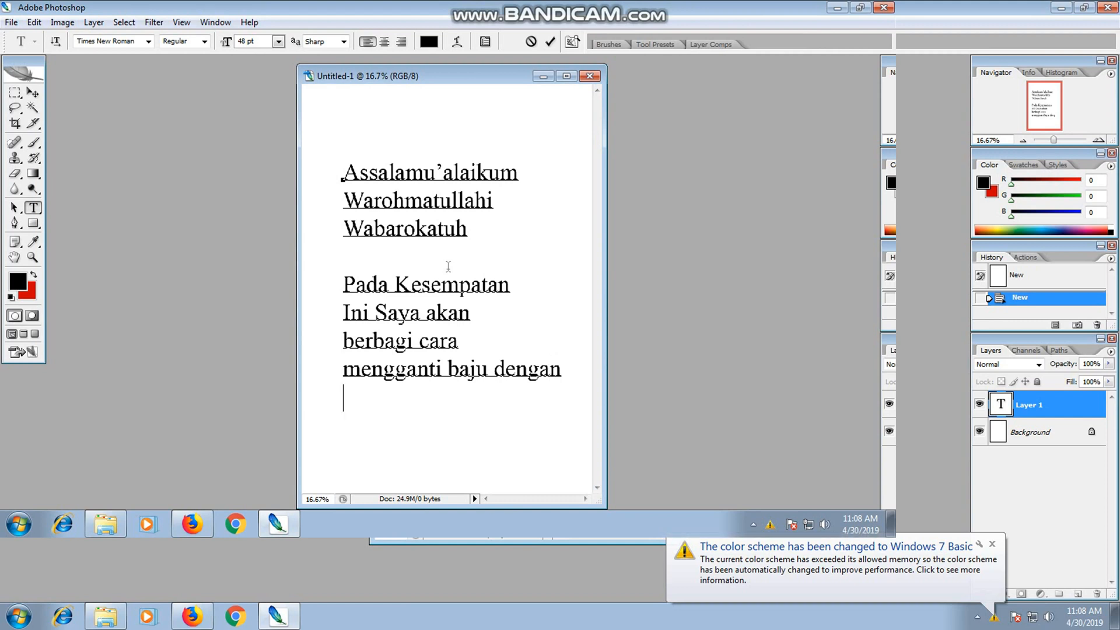
type("jas")
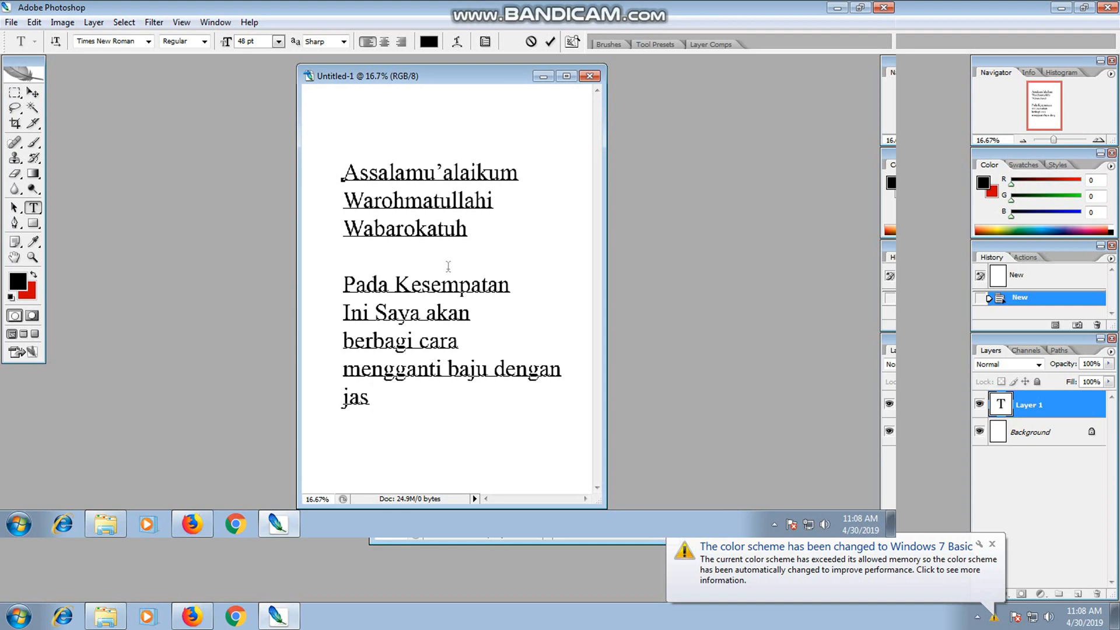
Delete the words "baju dengan jas" from the end of the message, back to "mengganti".
key("BackSpace")
key("BackSpace")
key("BackSpace")
key("BackSpace")
key("BackSpace")
key("BackSpace")
key("BackSpace")
key("BackSpace")
key("BackSpace")
key("BackSpace")
key("BackSpace")
key("BackSpace")
key("BackSpace")
key("BackSpace")
key("BackSpace")
key("BackSpace")
key("BackSpace")
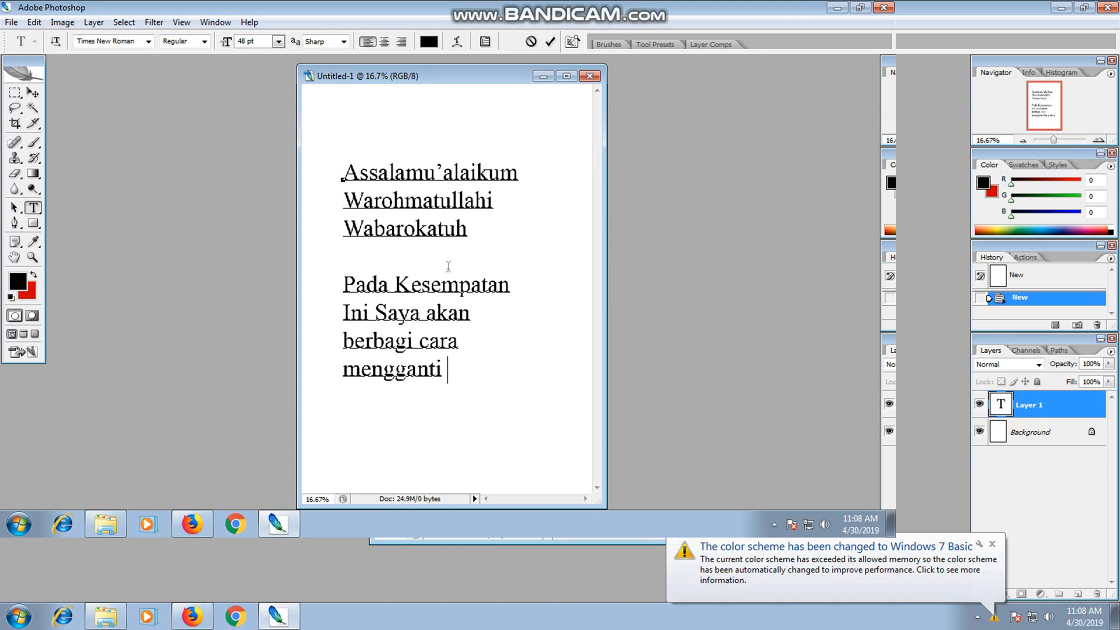
Extend the "mengganti" line with "baju yang" and write "mencuci photo dengan" on the line below it.
type("baju")
type("yang")
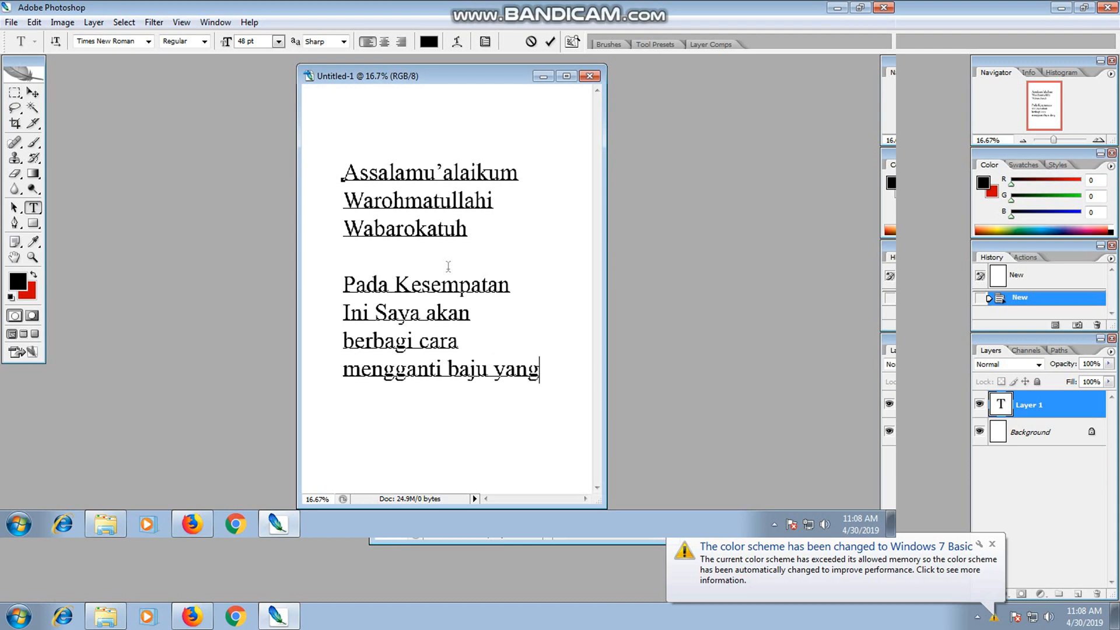
key("Return")
type("mencuci pho")
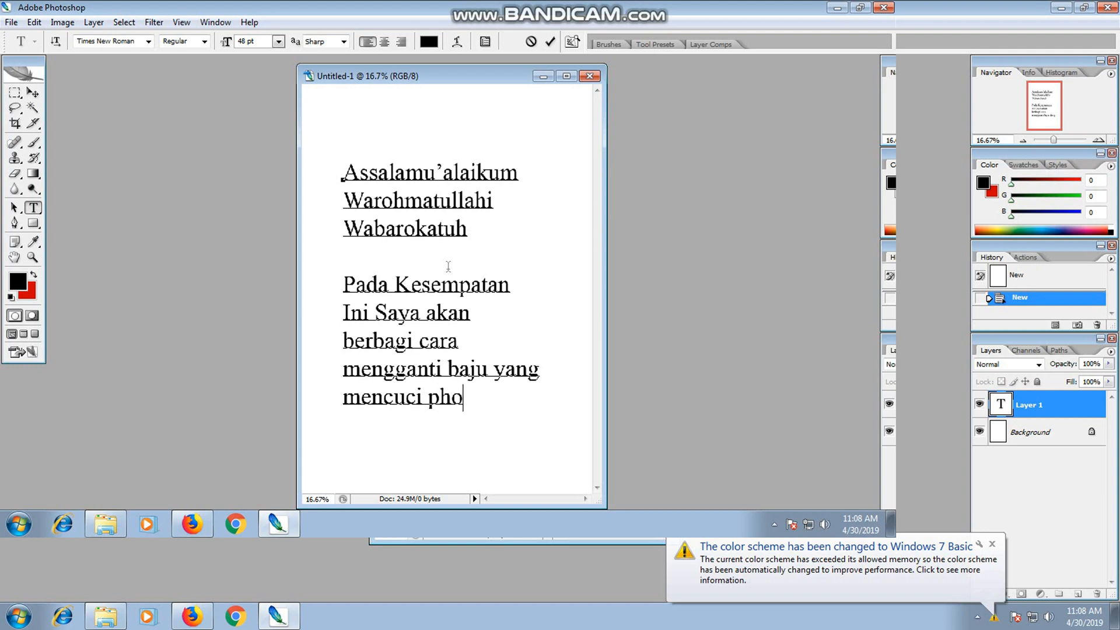
type("to dengan")
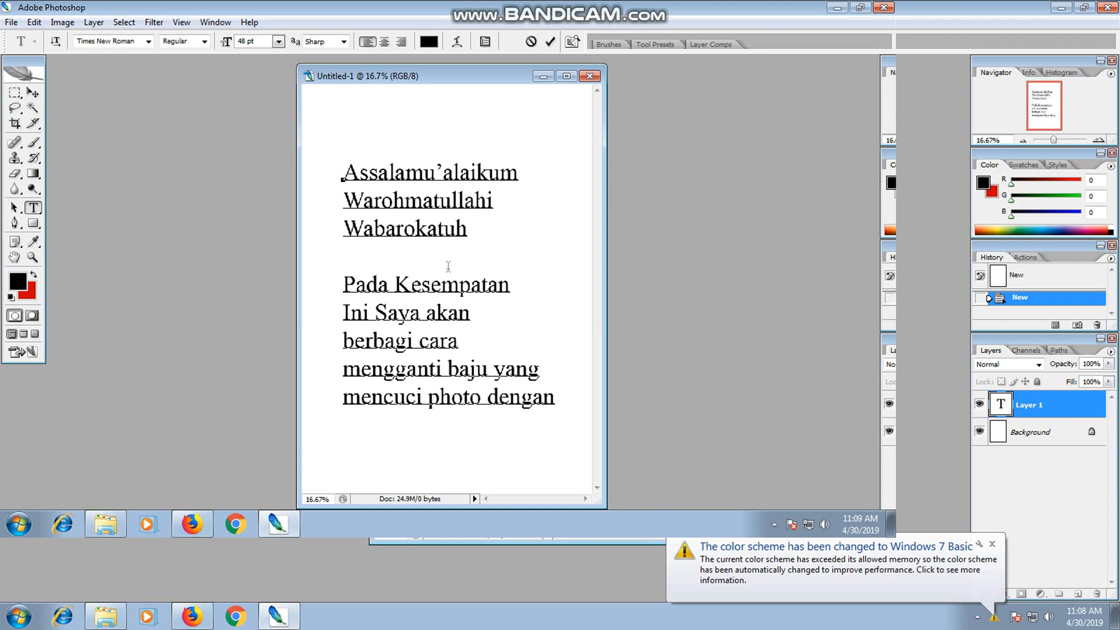
End the message with the word "jas" on its own line below "mencuci photo dengan".
key("Return")
type("jas")
key("Return")
key("BackSpace")
left_click(590, 77)
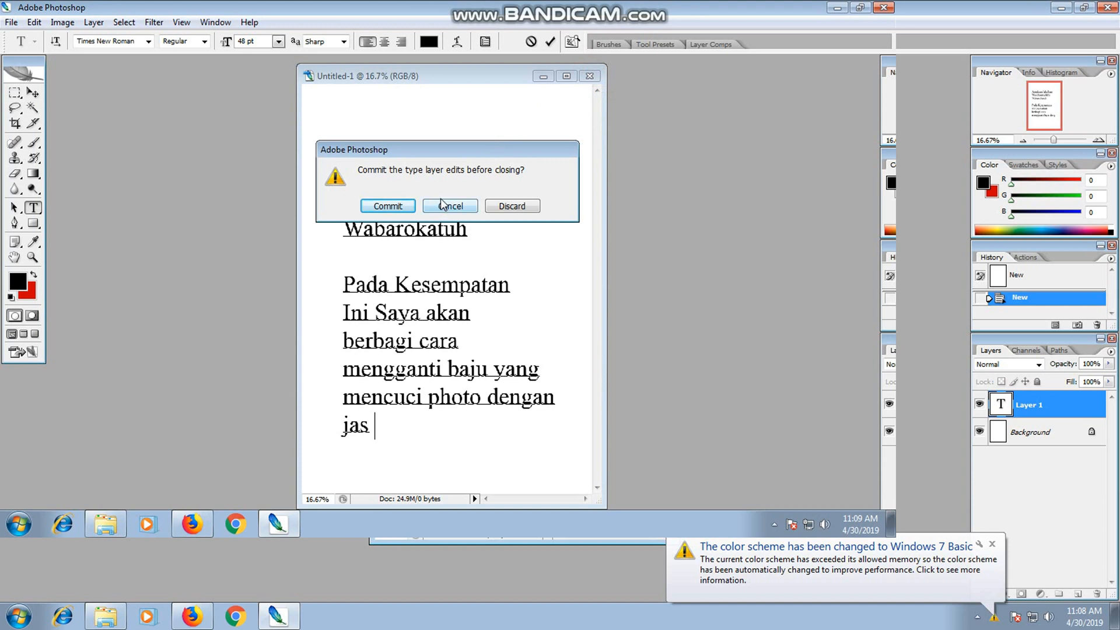
left_click(544, 130)
left_click(525, 169)
left_click(455, 207)
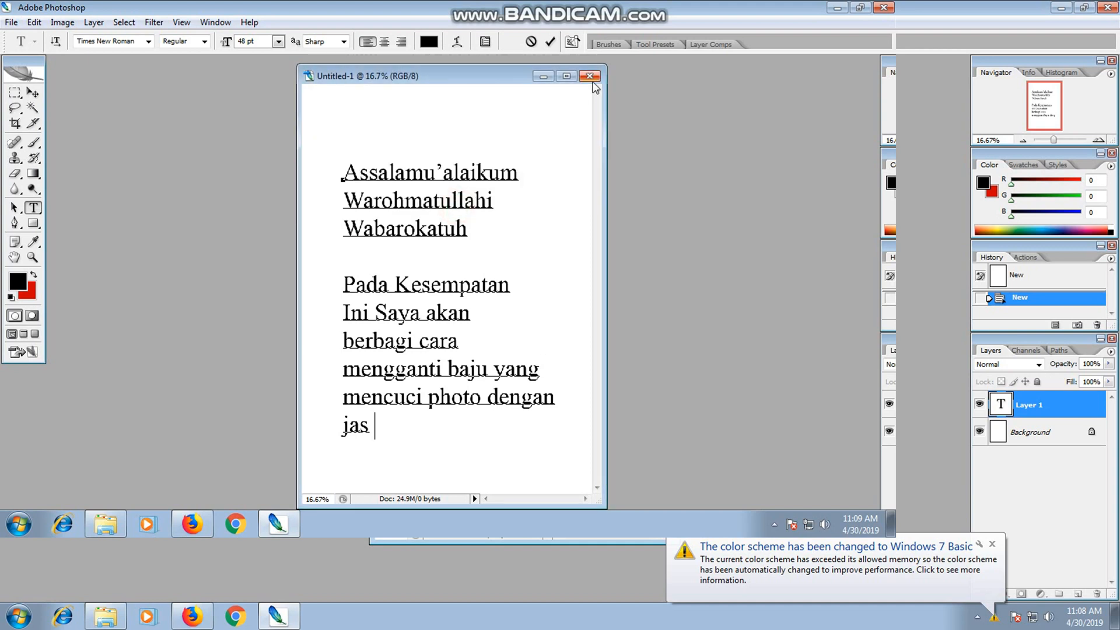
Minimize the text document and browse to drive D: to find an image to open.
left_click(545, 76)
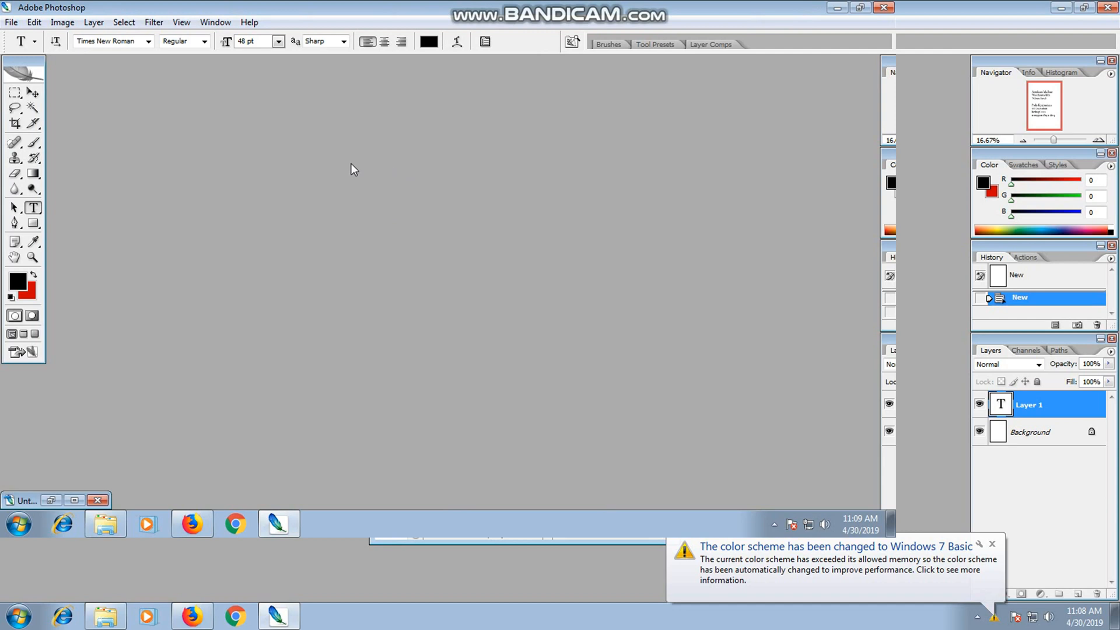
double_click(281, 160)
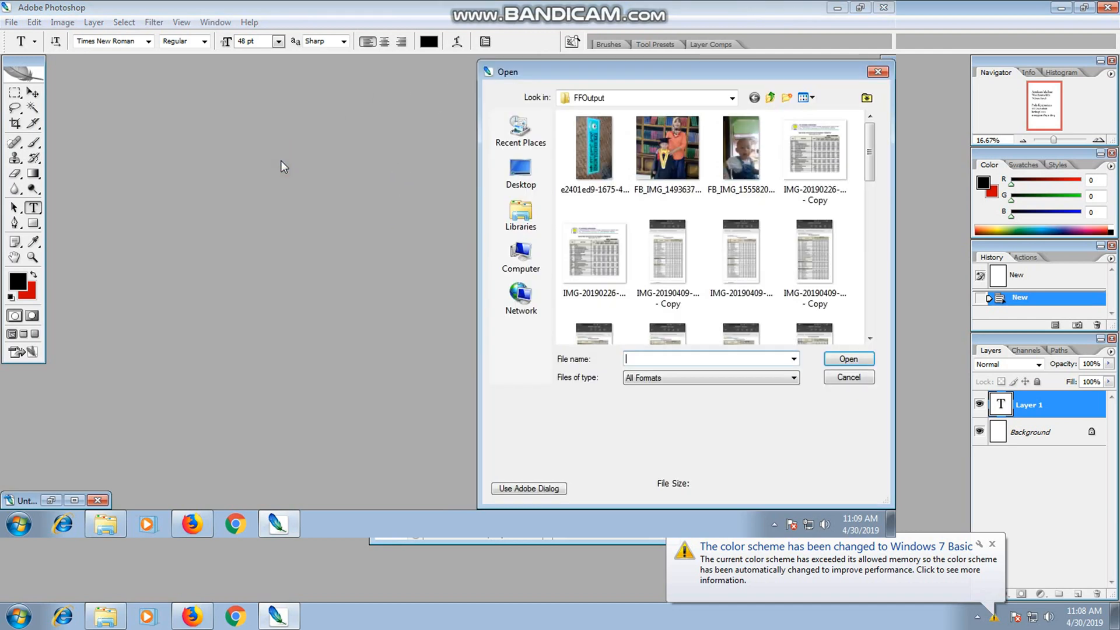
left_click_drag(872, 142, 871, 327)
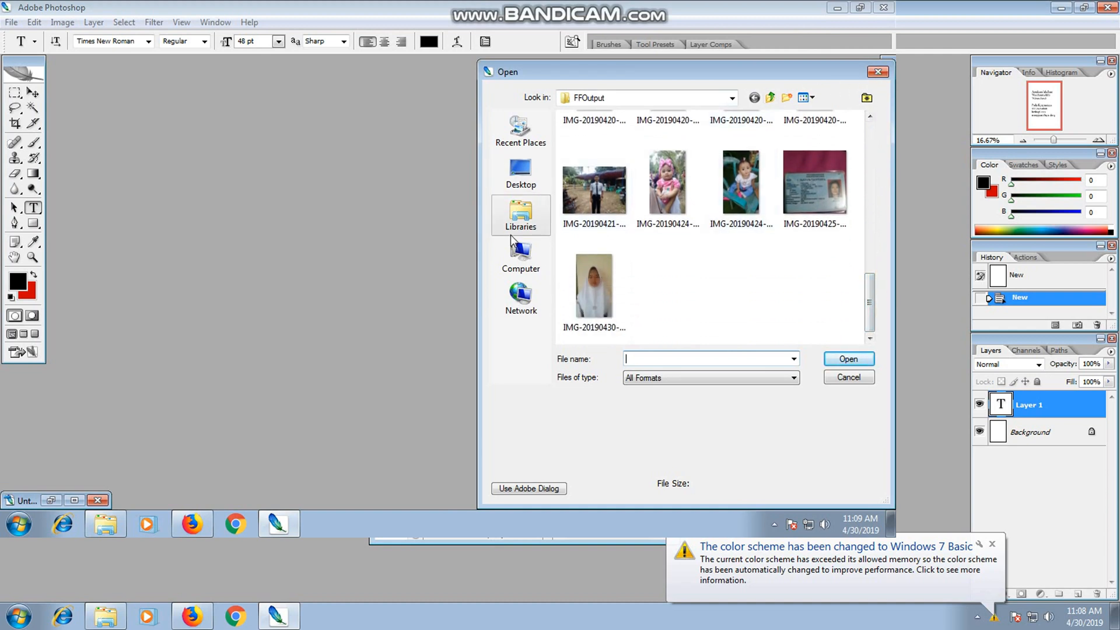
left_click(525, 255)
double_click(627, 172)
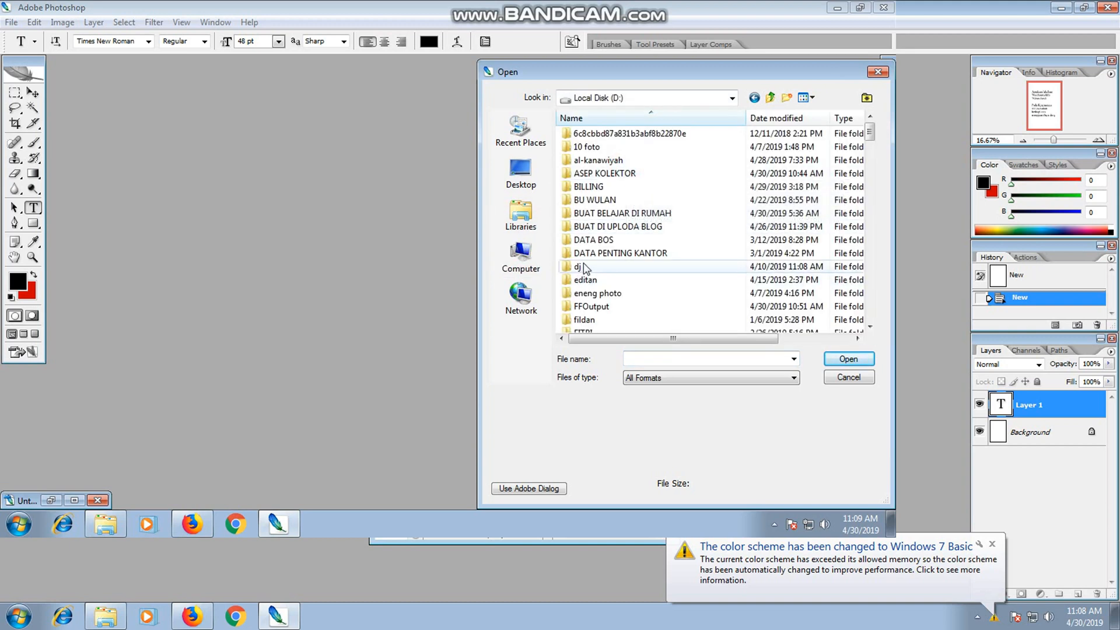
double_click(600, 147)
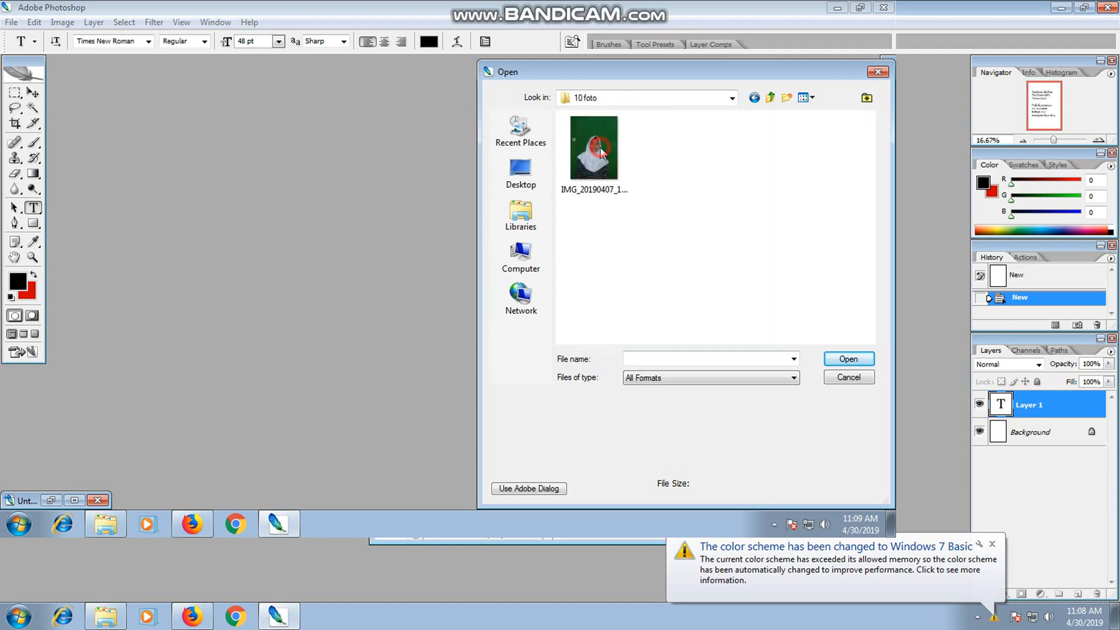
left_click(770, 97)
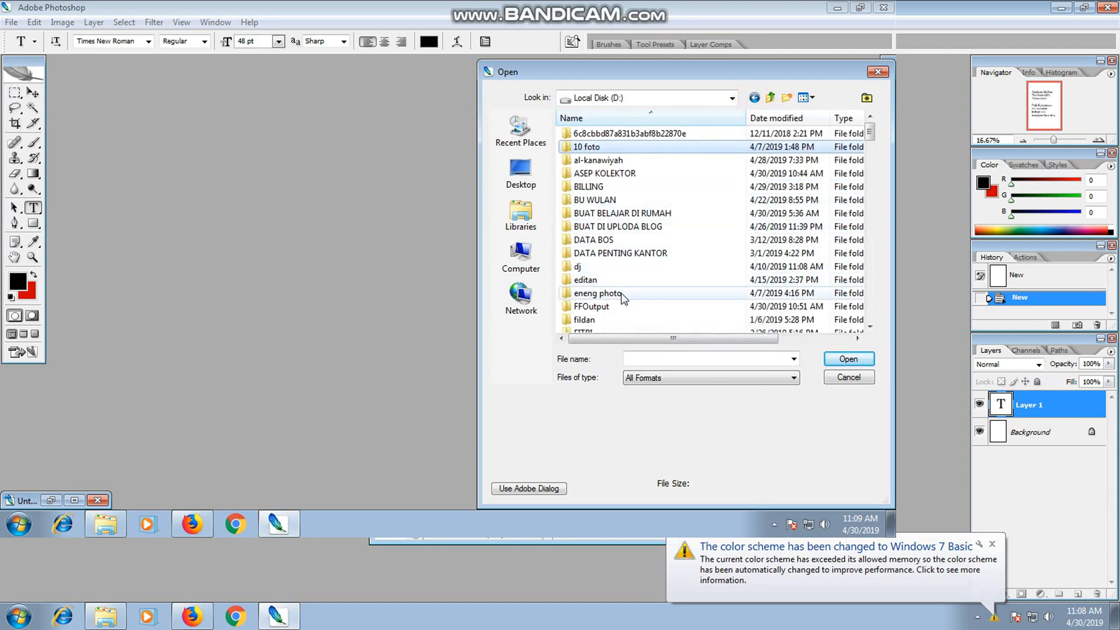
left_click_drag(871, 134, 871, 149)
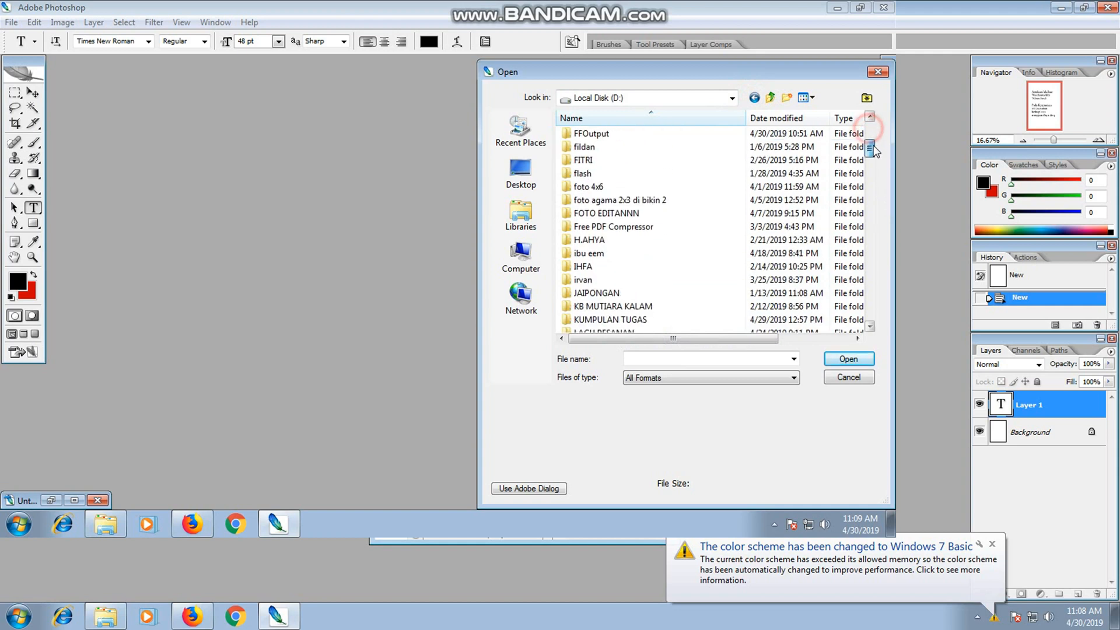
left_click(588, 266)
double_click(590, 266)
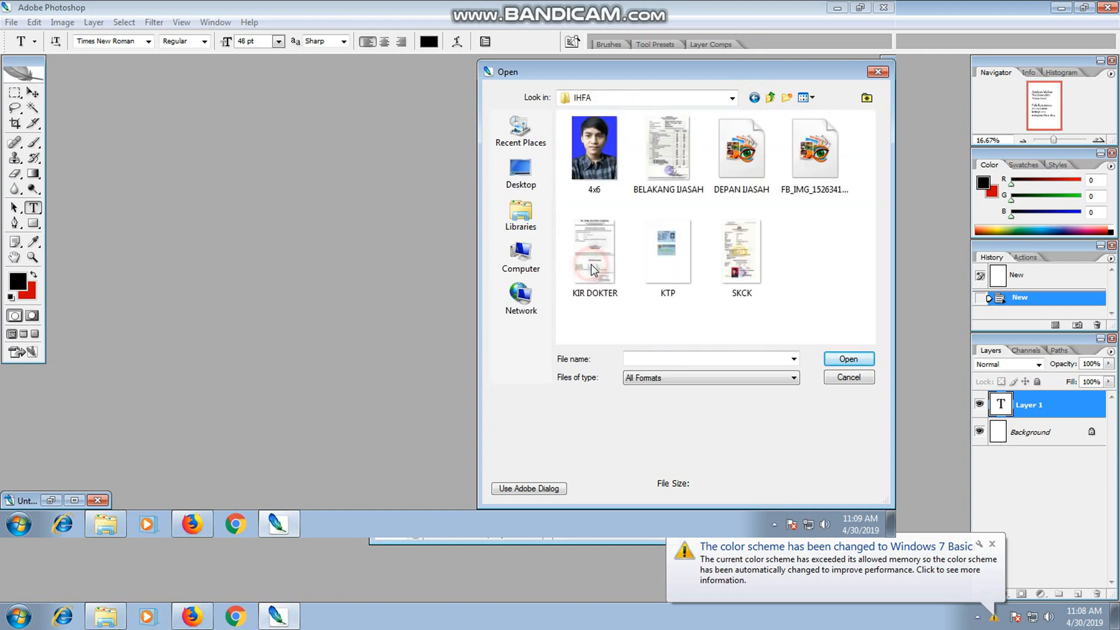
left_click(823, 151)
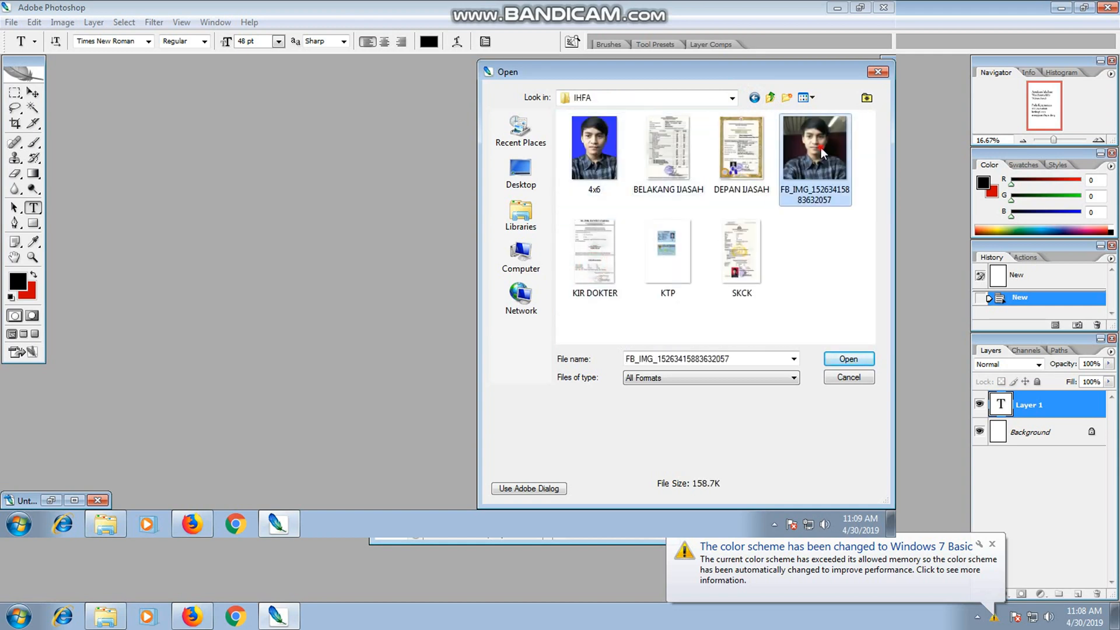
left_click(834, 359)
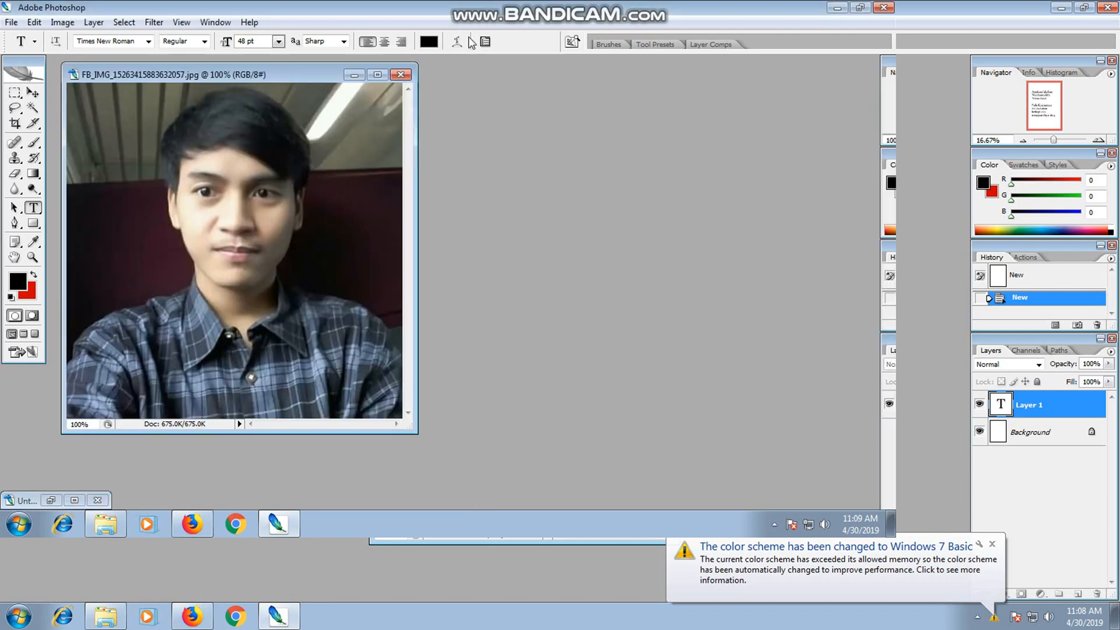
left_click_drag(190, 69, 527, 80)
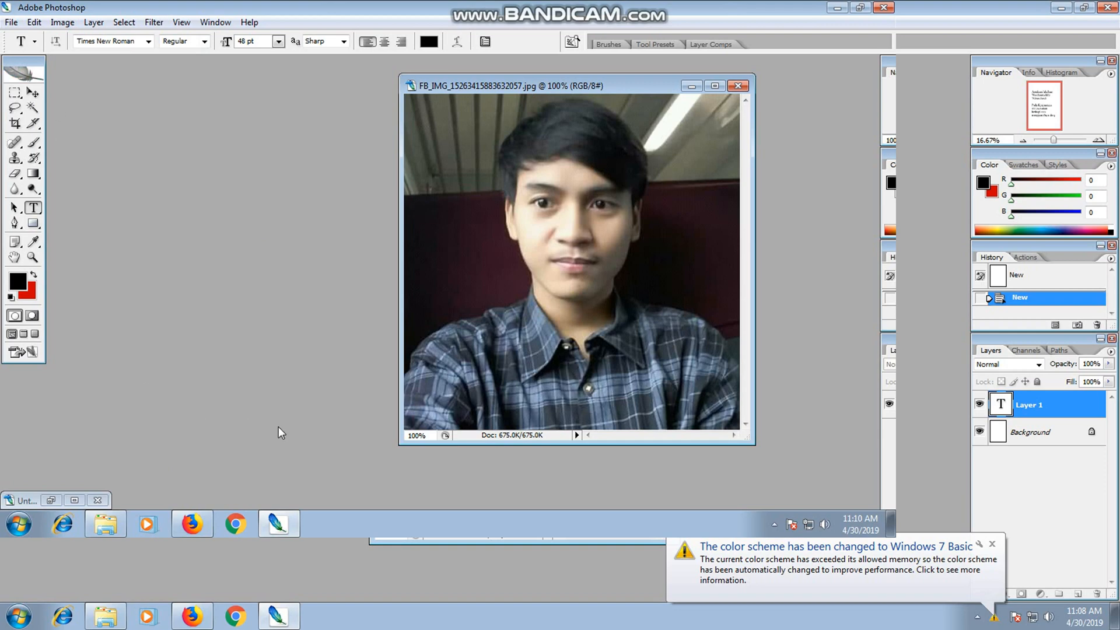
Create a new A4 document in RGB Color at 300 pixels/inch with a white background.
left_click(11, 22)
left_click(24, 34)
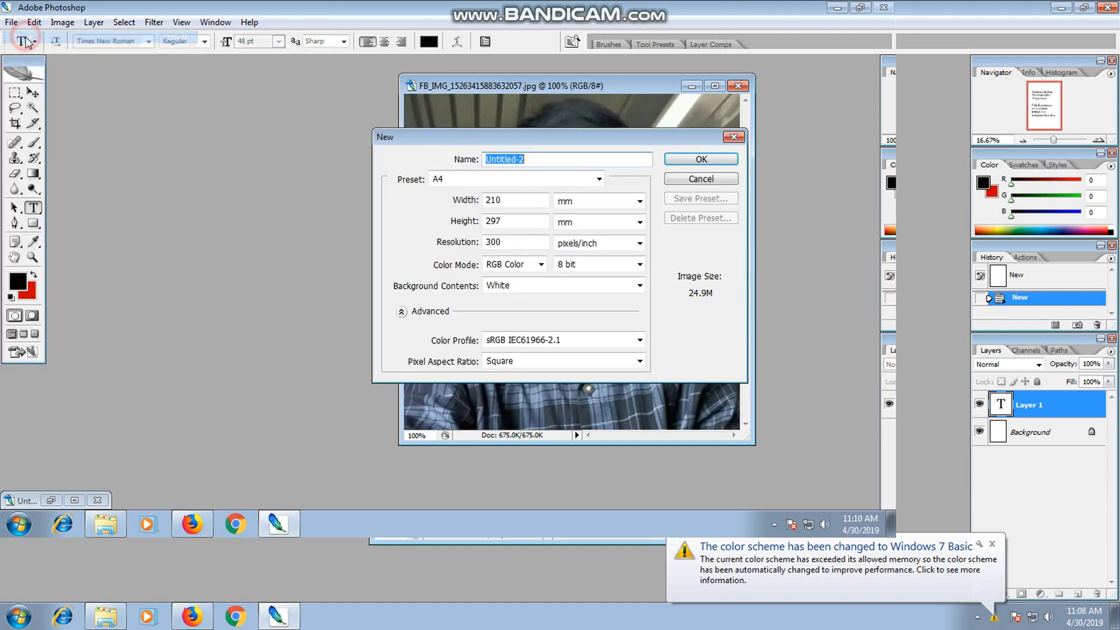
left_click(709, 161)
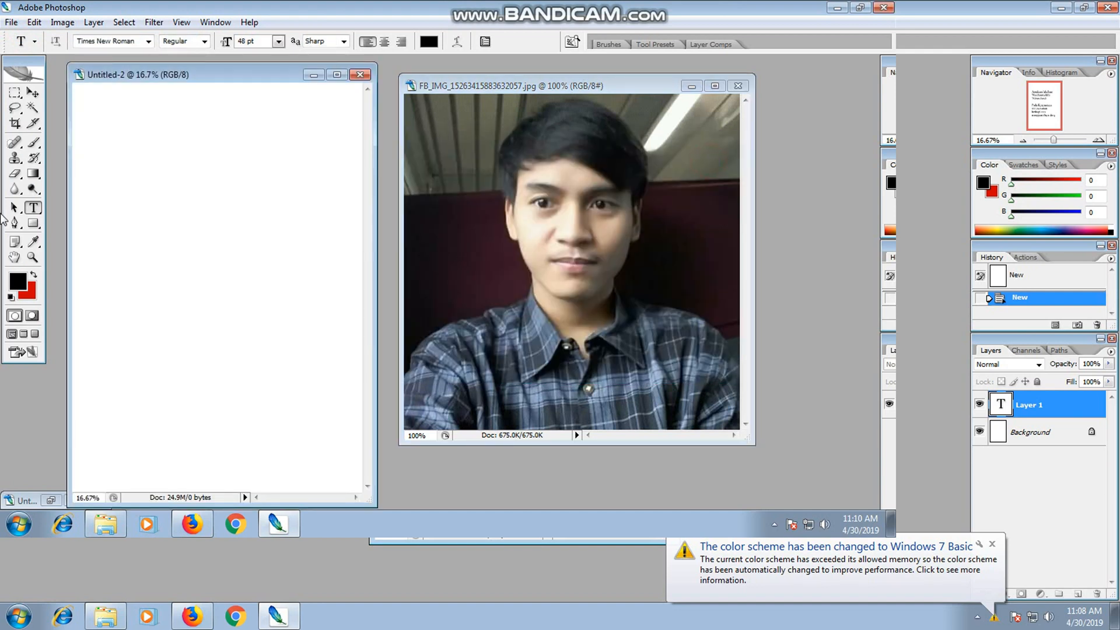
Start a text near the upper edge of the blank page with the heading "Langkah Pertama".
left_click(91, 161)
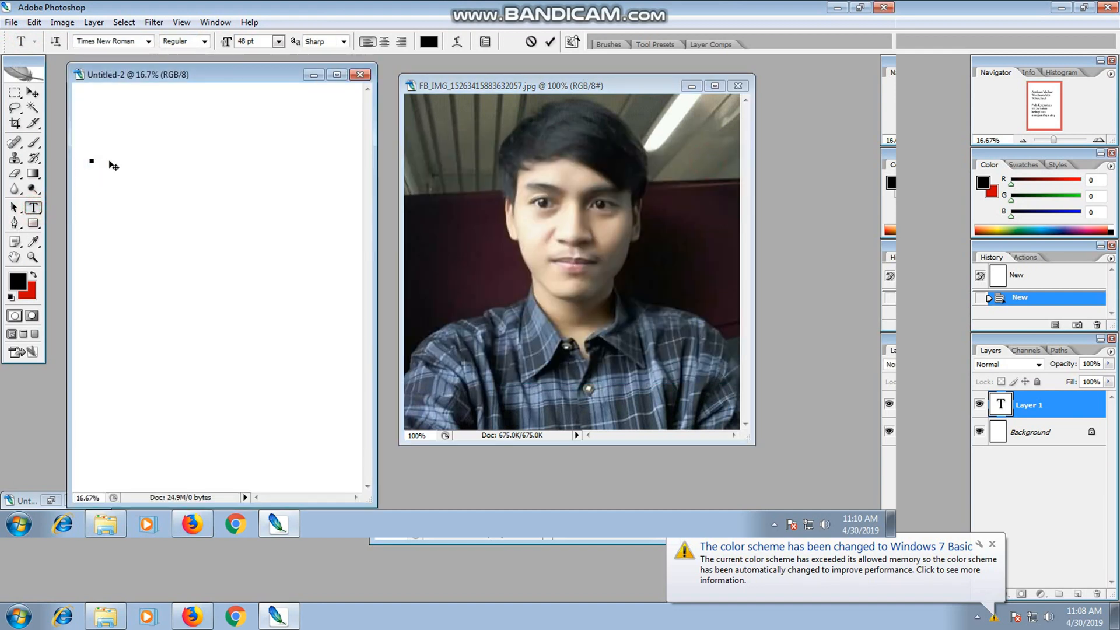
type("1")
type("L")
type("angka")
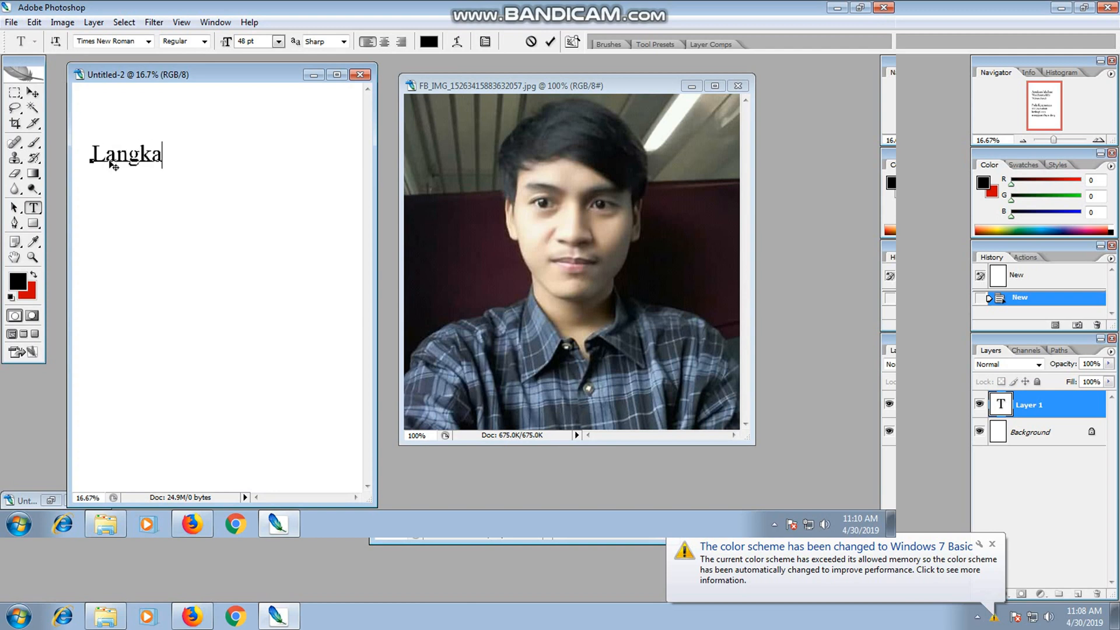
type("h Perta")
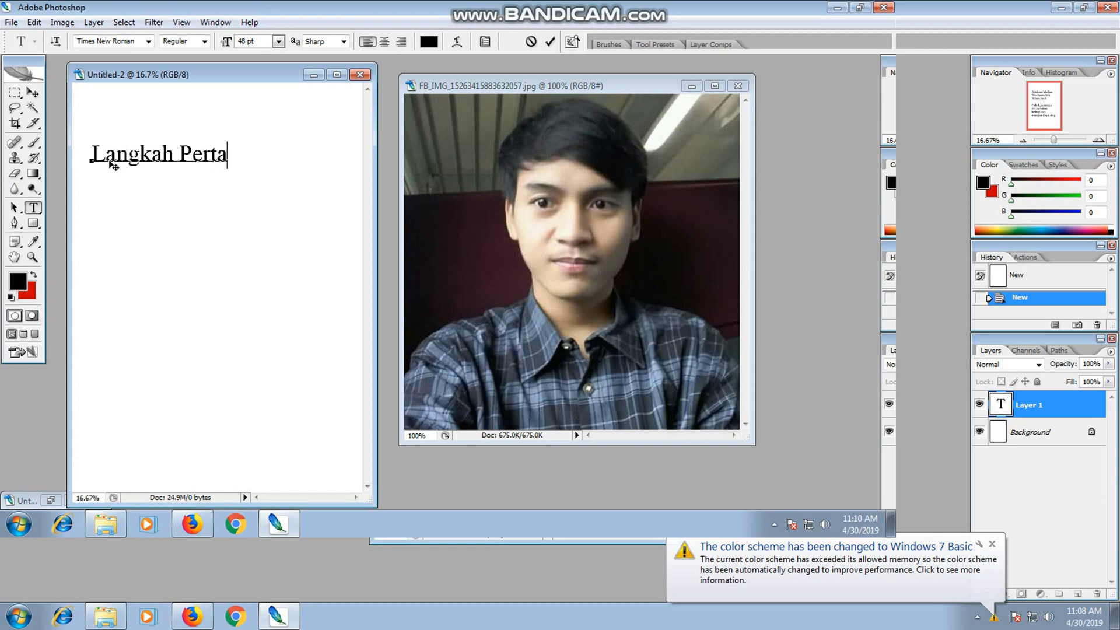
type("ma")
type("S")
type("iapka ")
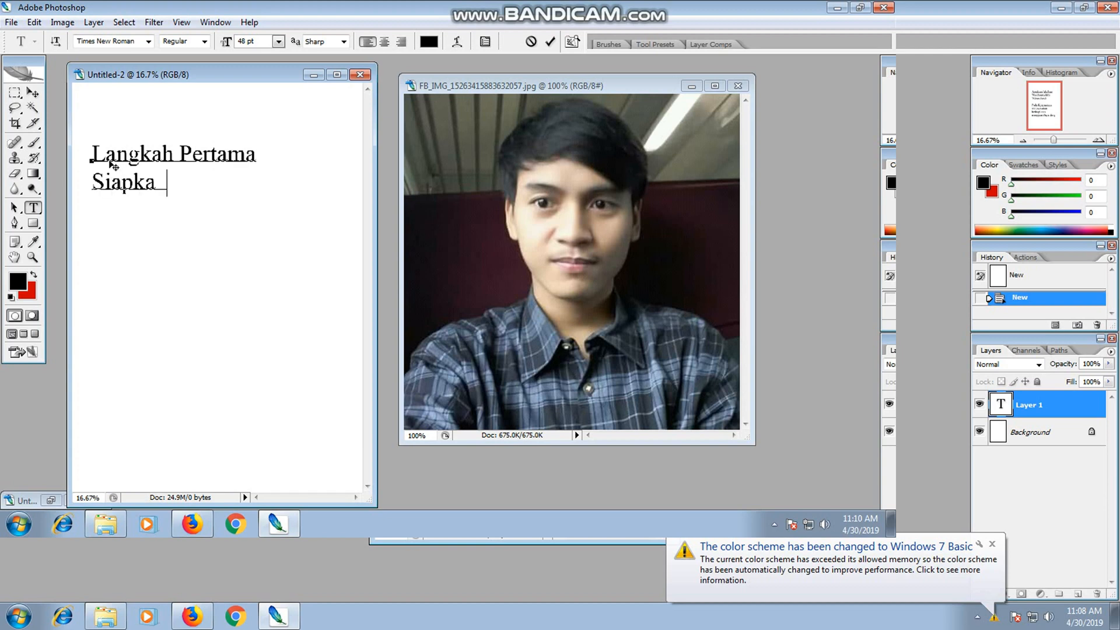
type("n photo")
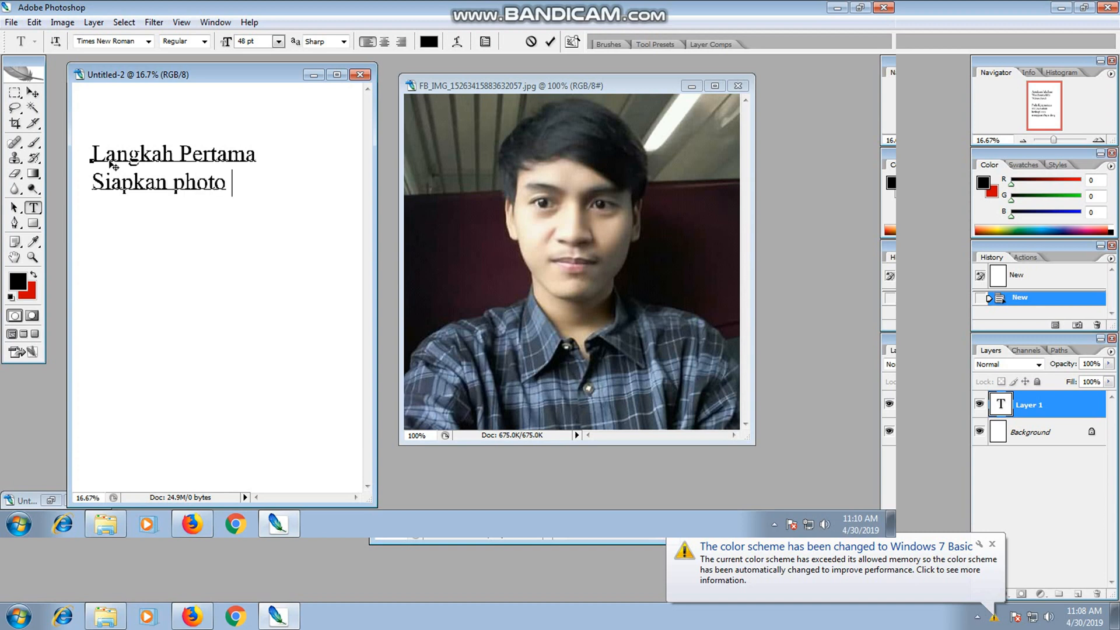
type("yang")
Continue the instruction with "akan di ganti baju" and "nyah dengan jas" on two new lines.
key("Return")
type("akan")
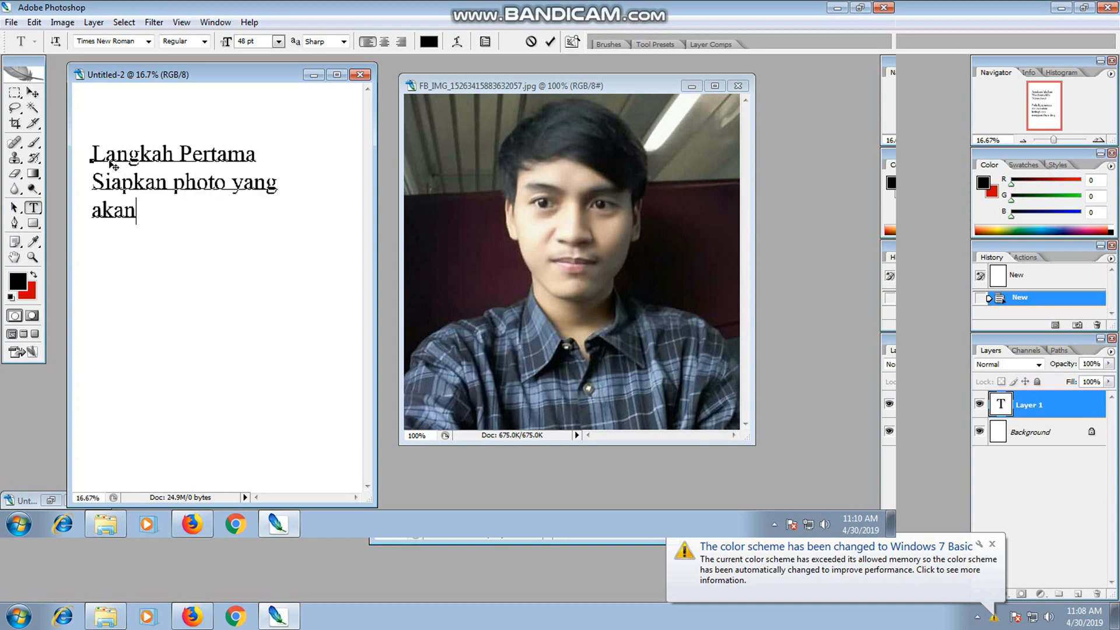
type(" di gant")
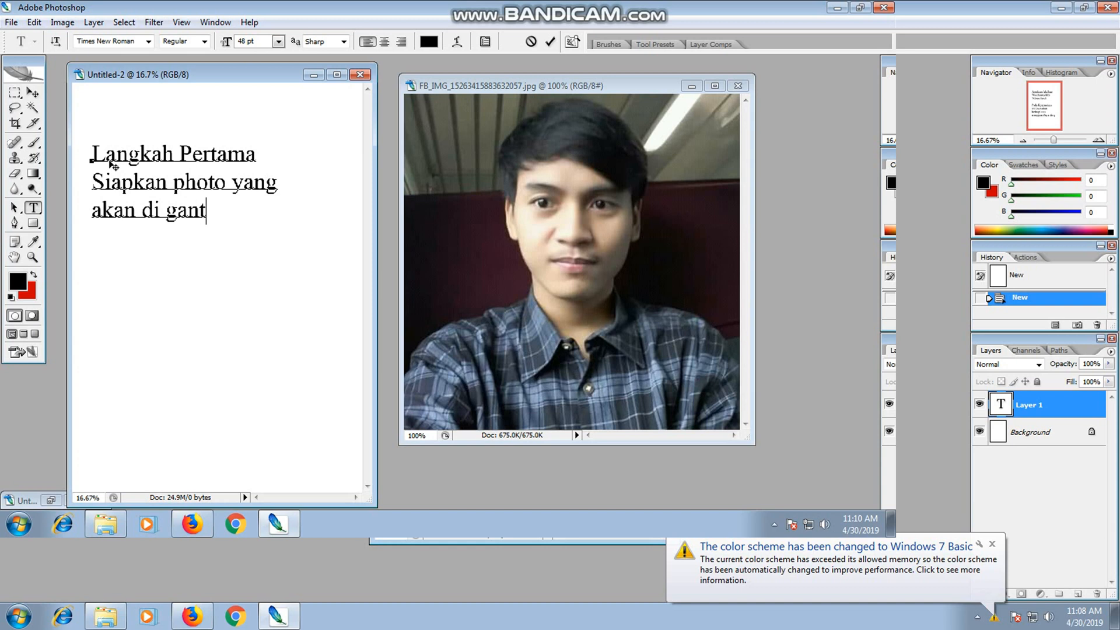
type("i baju")
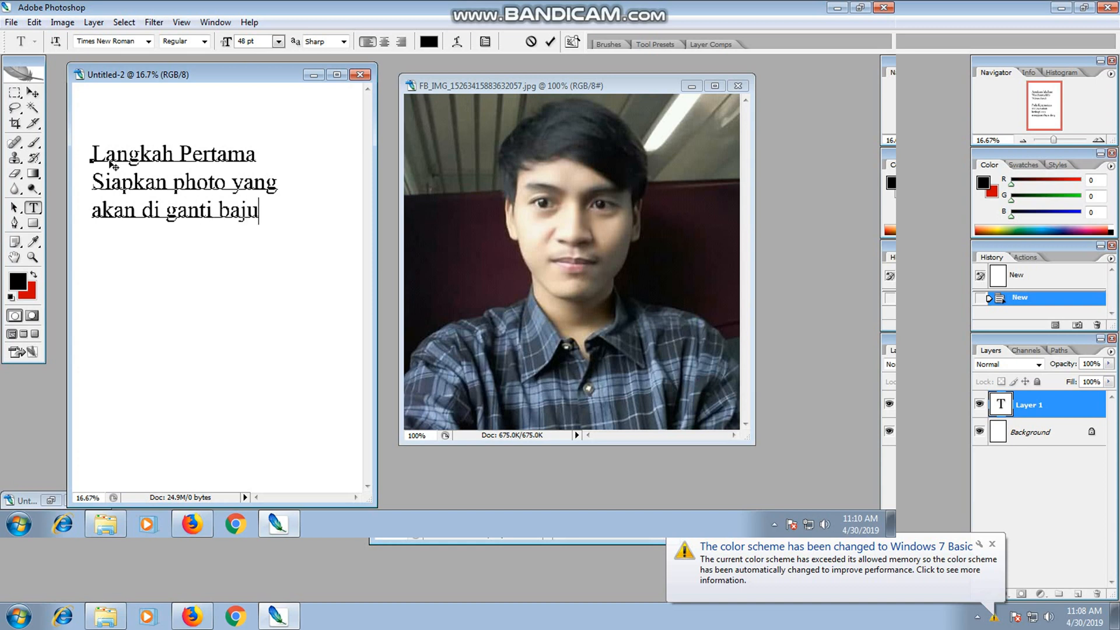
key("Return")
type("nyah dengan jas ")
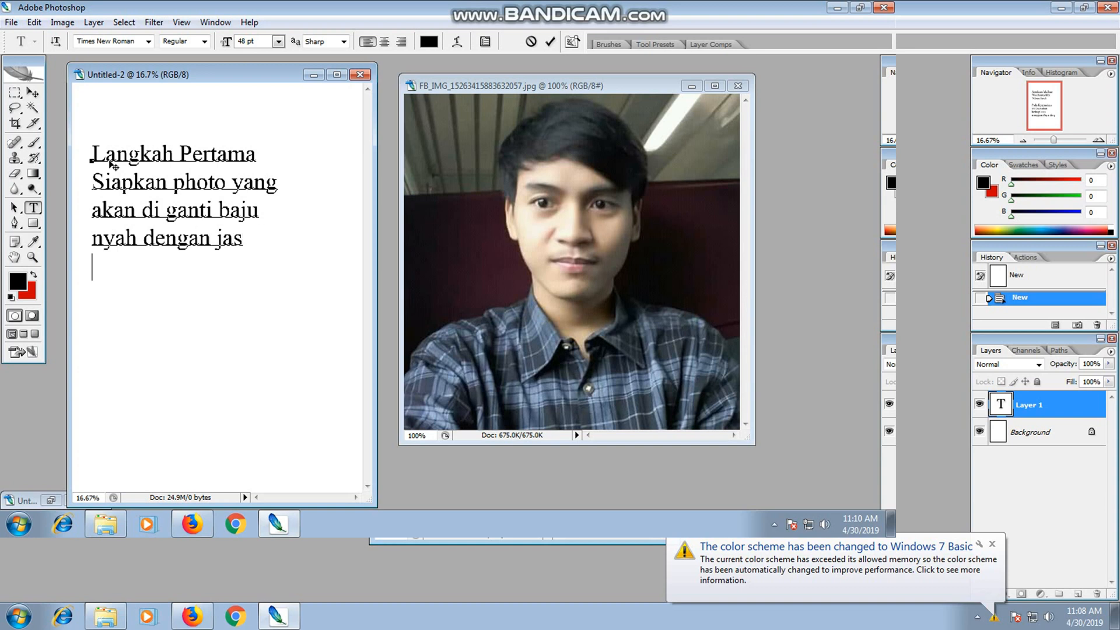
type("Lalu downlo")
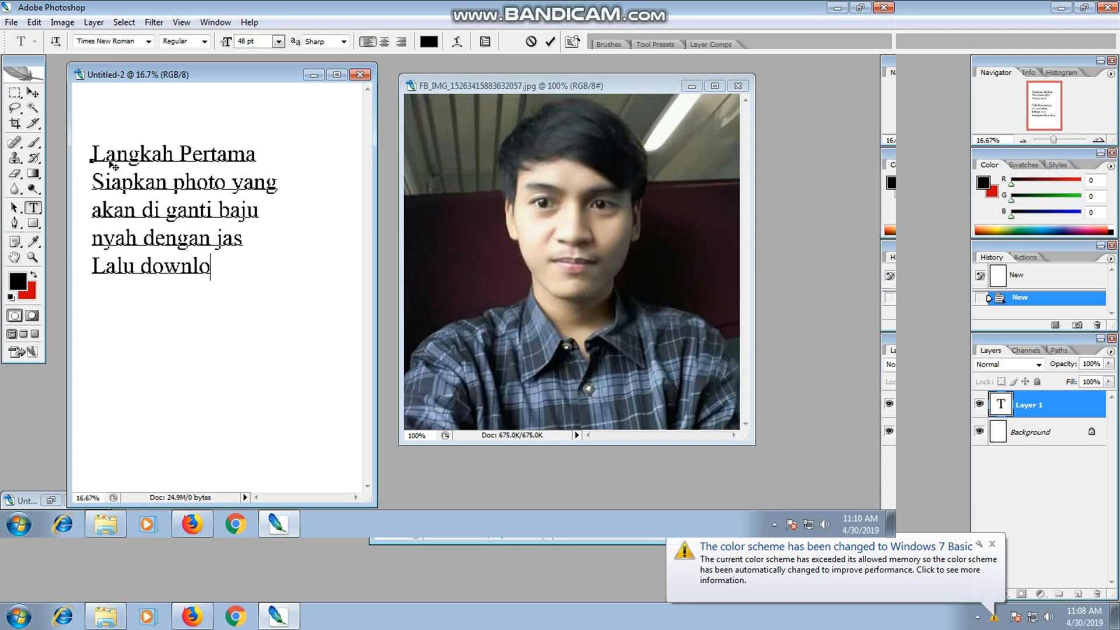
type("ad jas d")
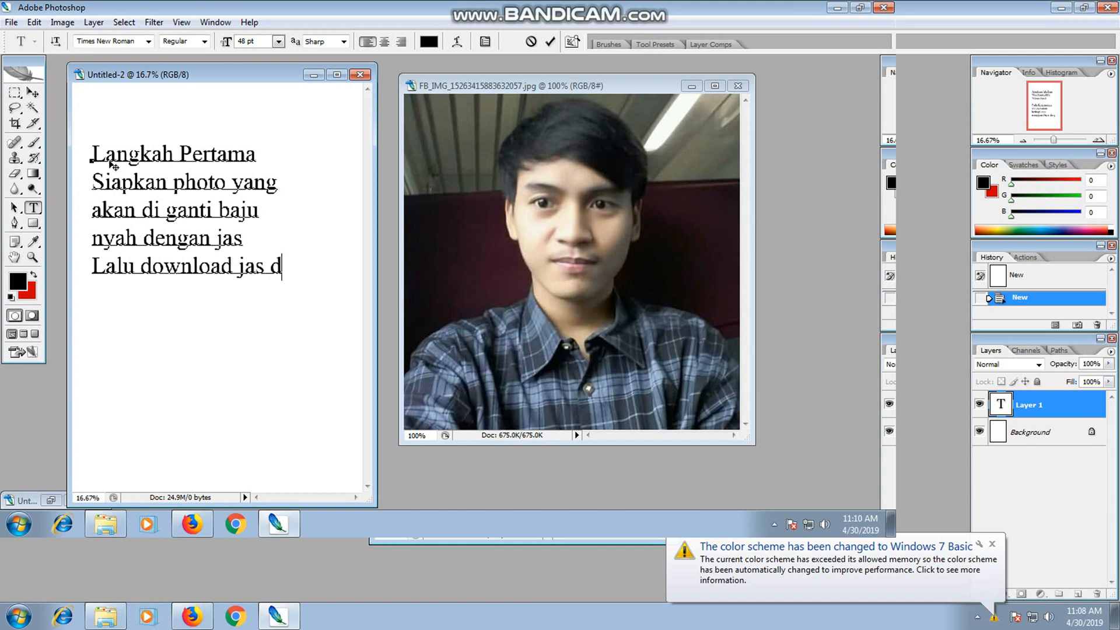
type("i internet")
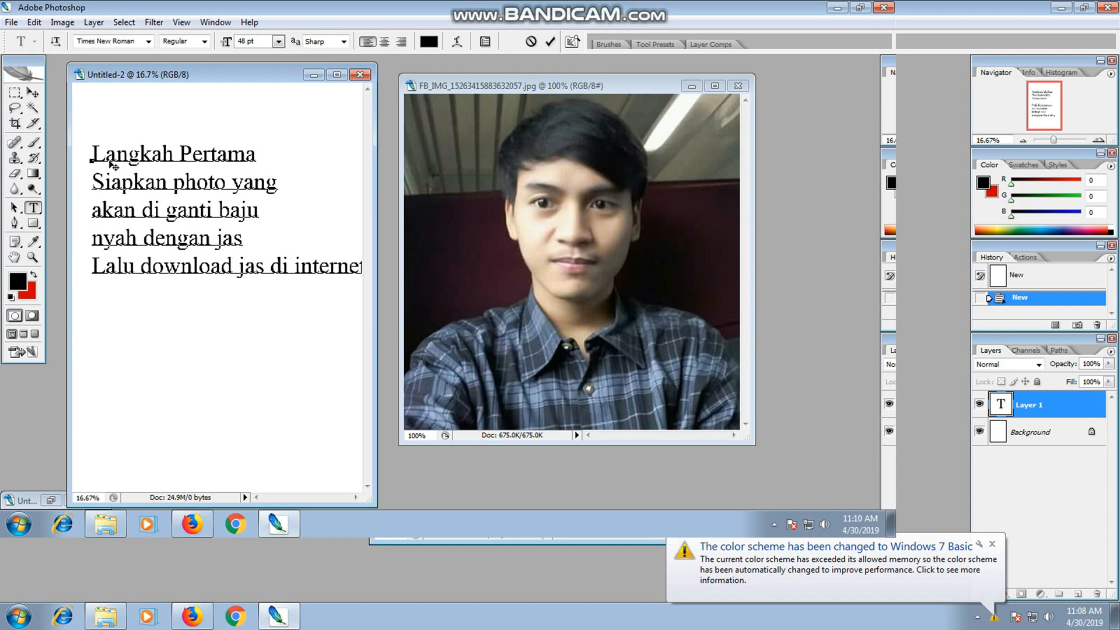
Move the overflowing word "internet" onto its own line below "Lalu download jas di" and commit the text.
key("BackSpace")
key("BackSpace")
key("BackSpace")
key("BackSpace")
key("BackSpace")
key("BackSpace")
key("BackSpace")
type("interne")
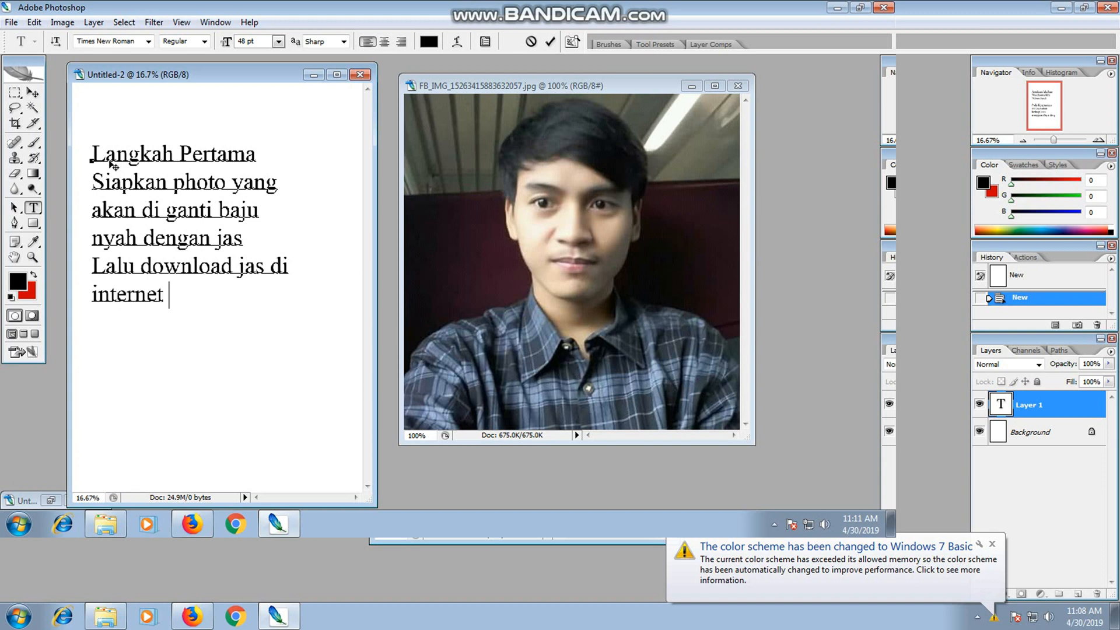
left_click(32, 93)
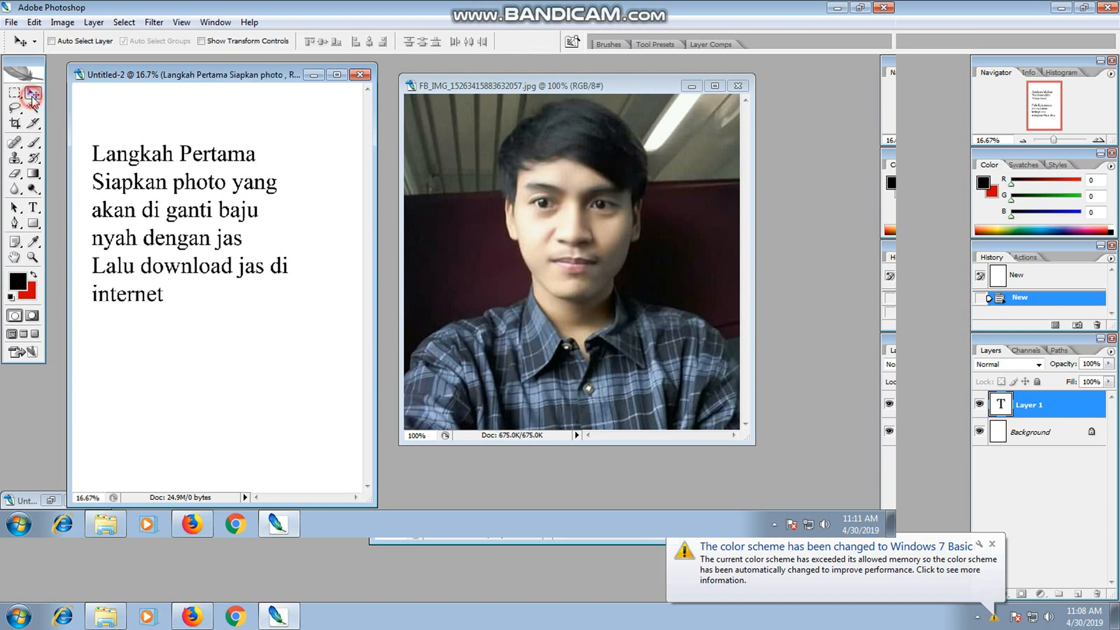
Close the instruction document without saving it and switch to Google Chrome.
left_click(360, 75)
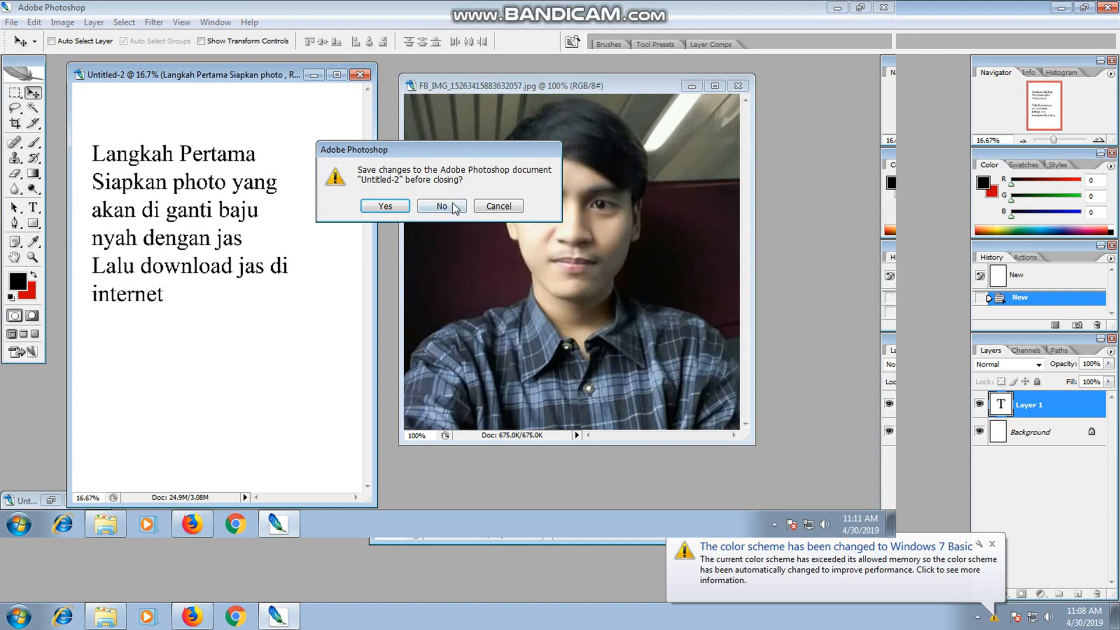
left_click(454, 204)
left_click(234, 525)
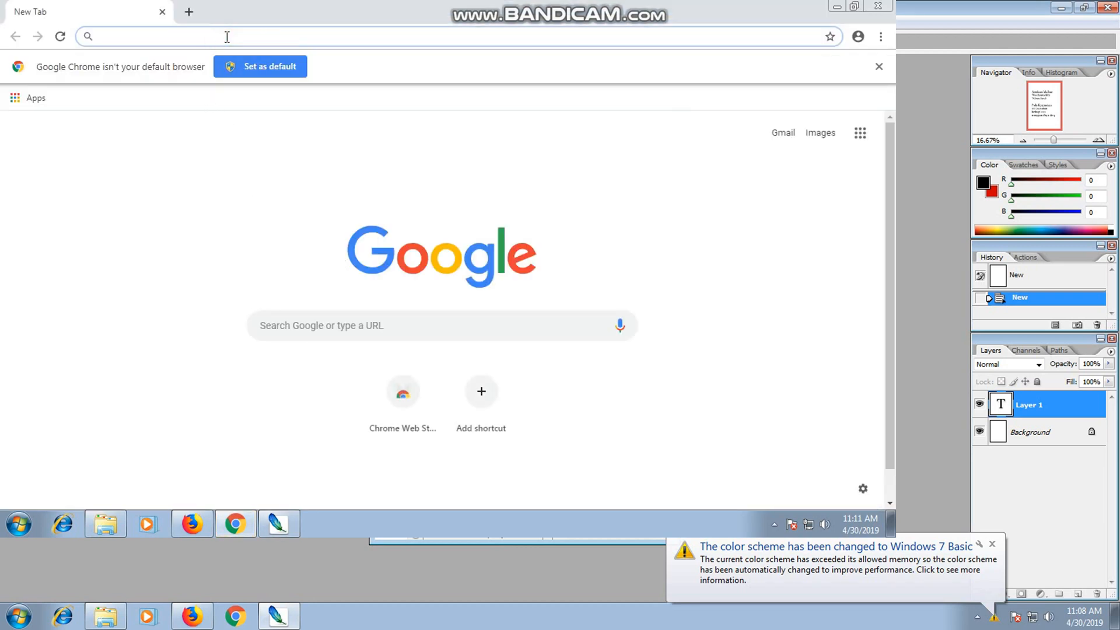
Search Google for "JAS 4X6".
type("j")
key("BackSpace")
type("J")
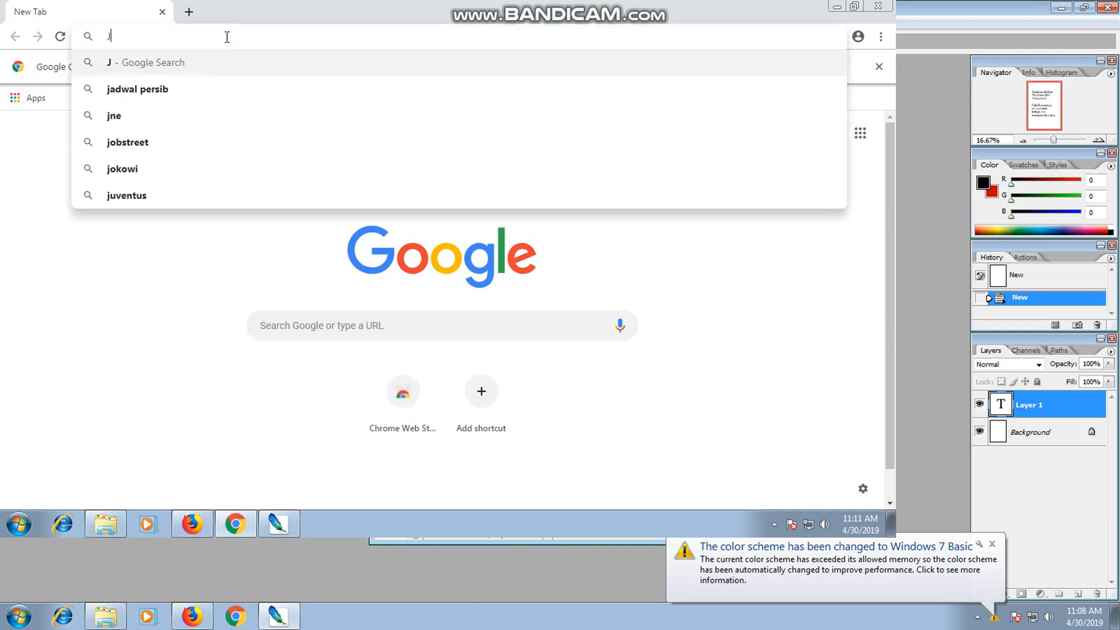
type("AS 4")
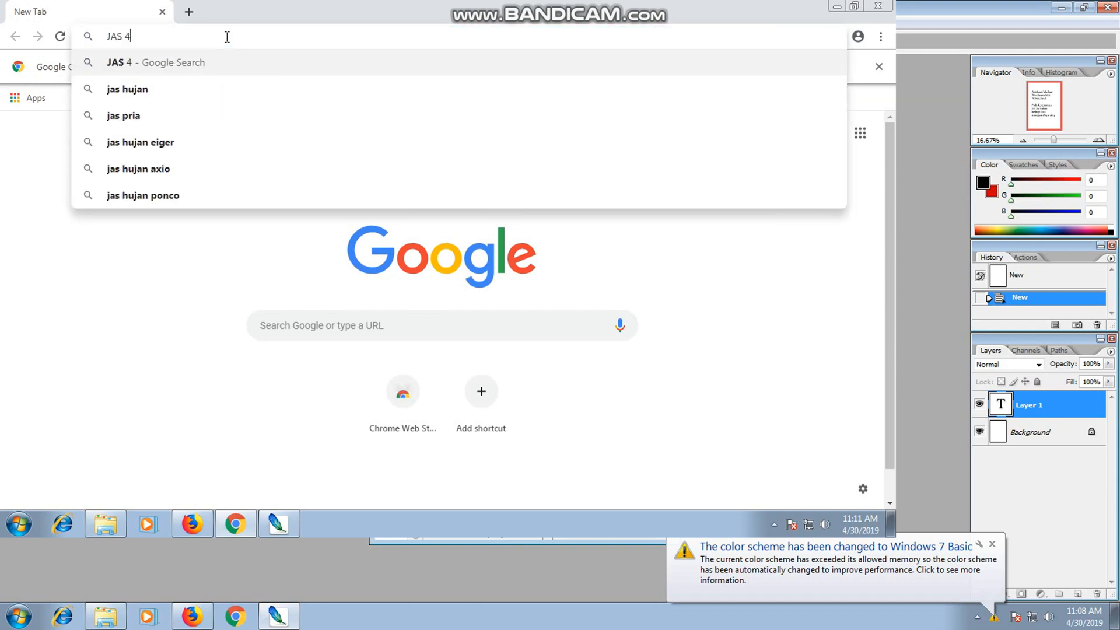
type("X6")
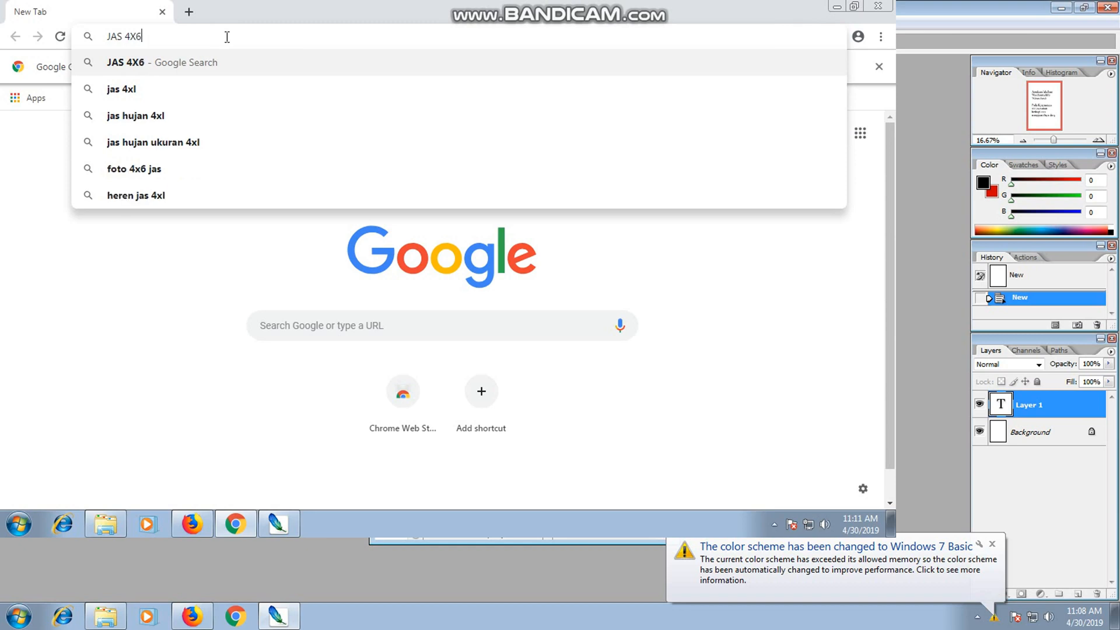
key("Return")
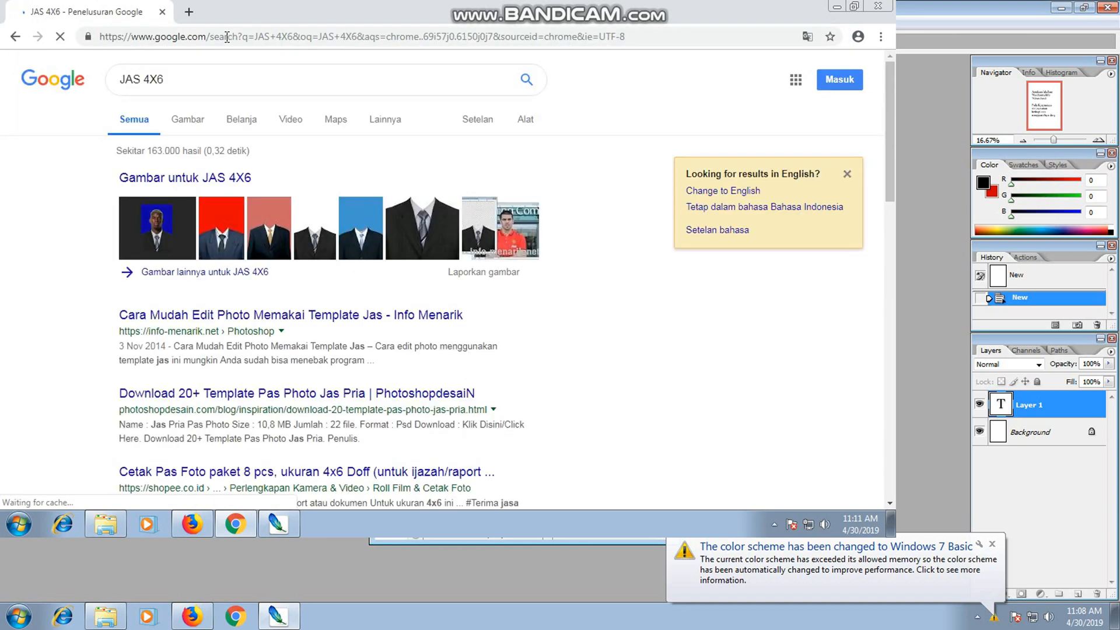
Open the navy suit template on a red background from the image results and save it to the Desktop as "mengganti+jas+3".
left_click(224, 212)
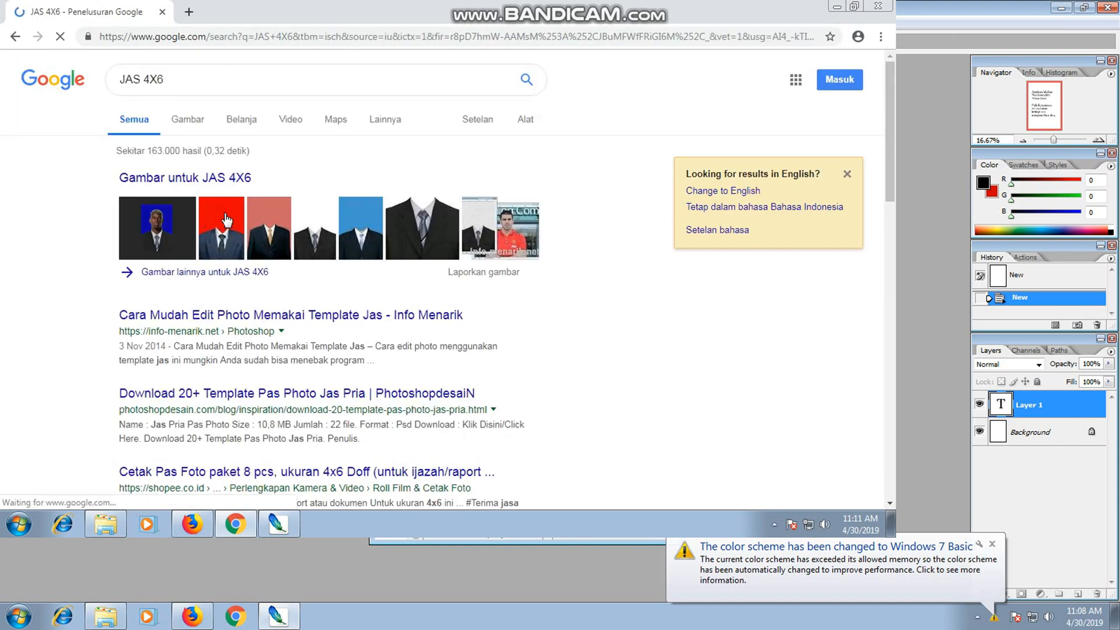
left_click(86, 277)
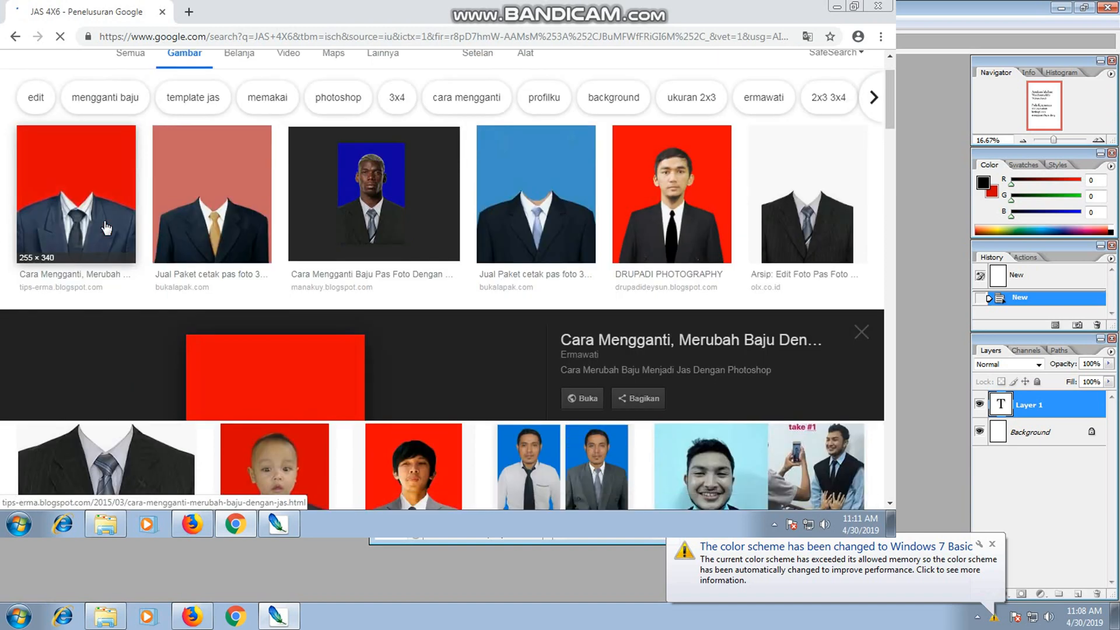
right_click(259, 230)
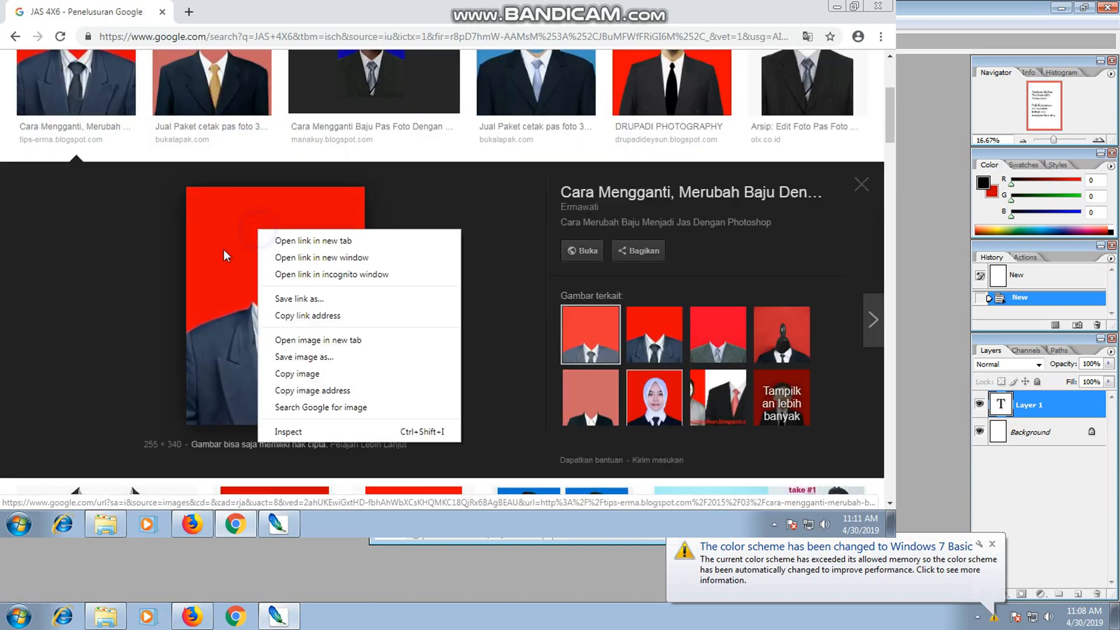
left_click(298, 357)
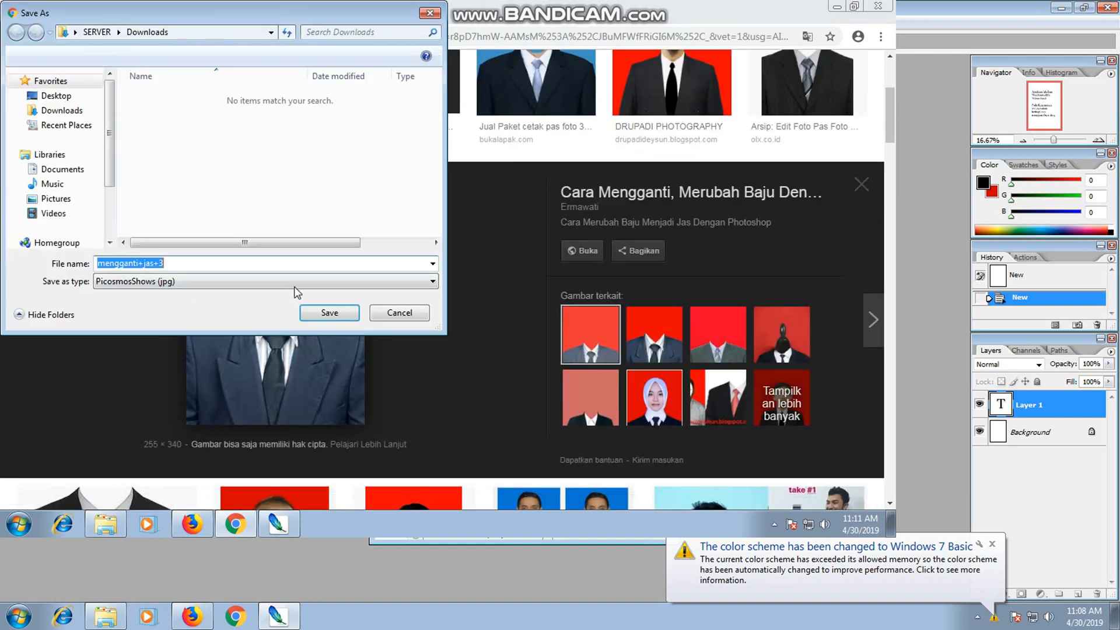
left_click(56, 96)
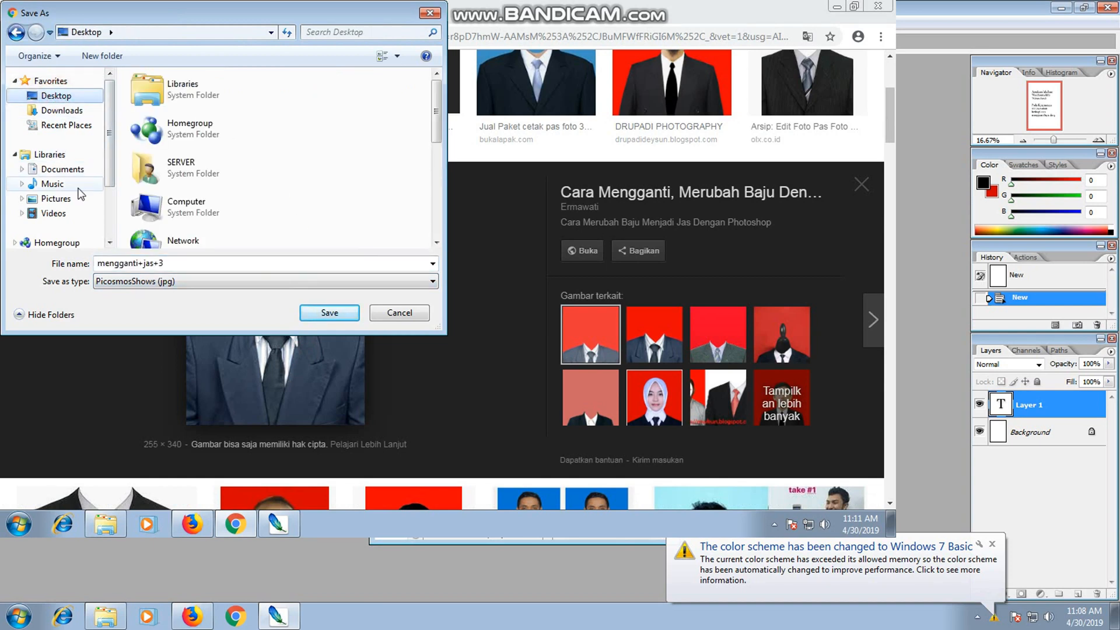
left_click(322, 313)
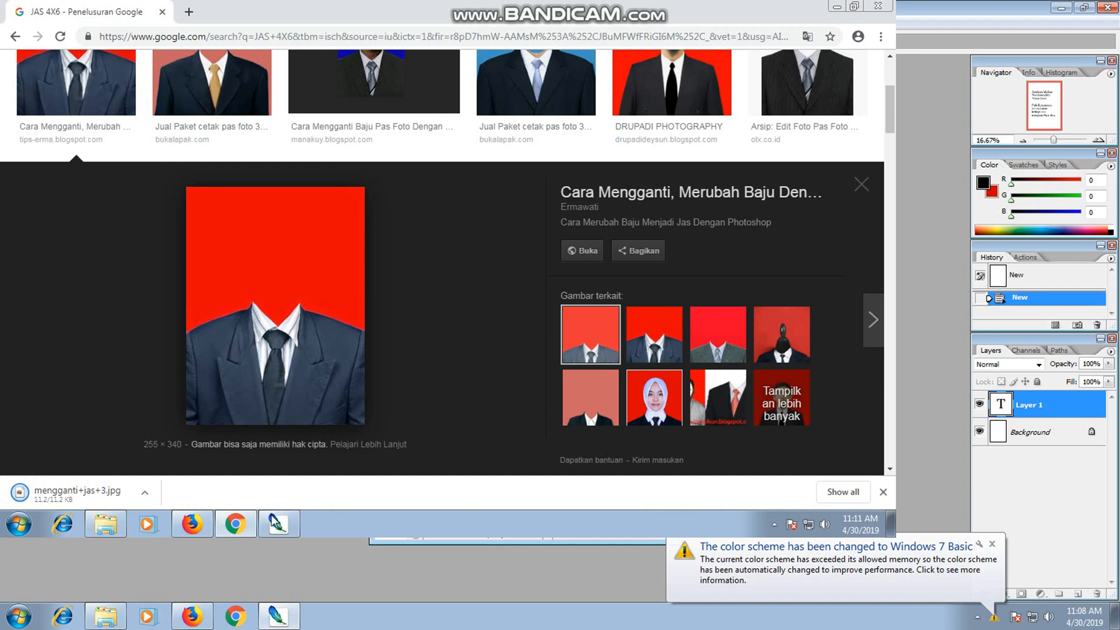
Switch to Photoshop and open the image "mengganti+jas+3" from the Desktop.
left_click(274, 522)
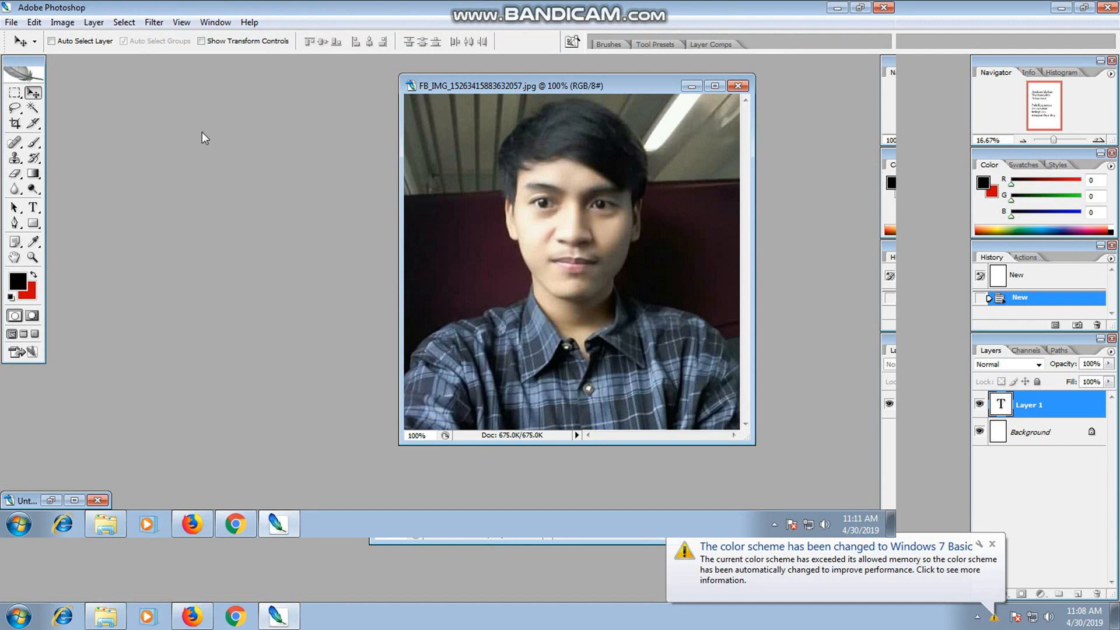
left_click(11, 22)
left_click(26, 50)
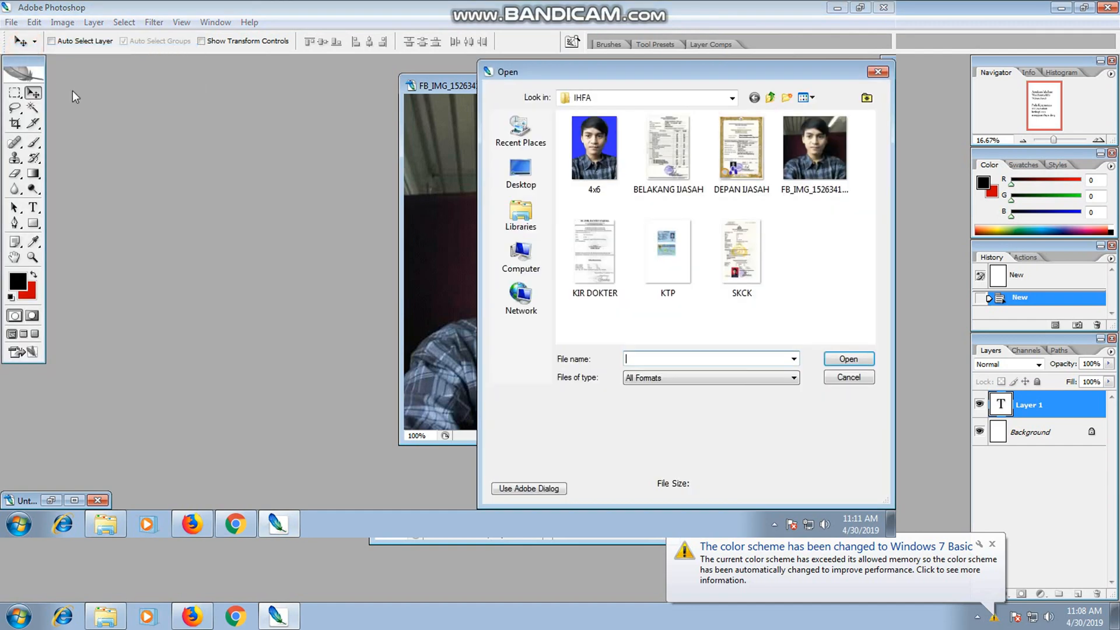
left_click(521, 172)
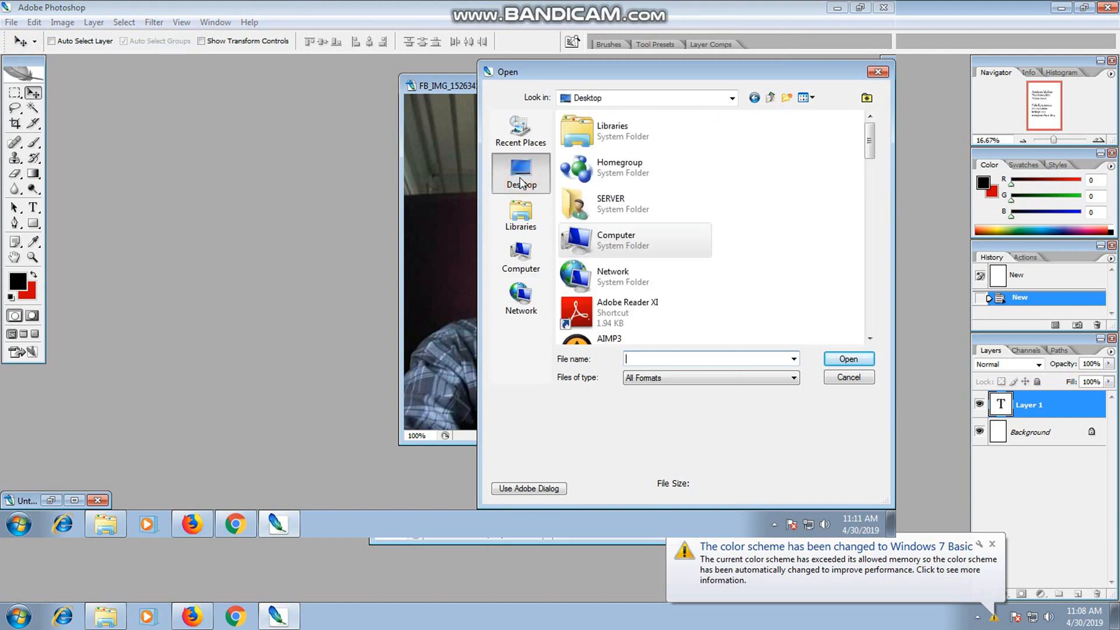
left_click_drag(871, 140, 870, 311)
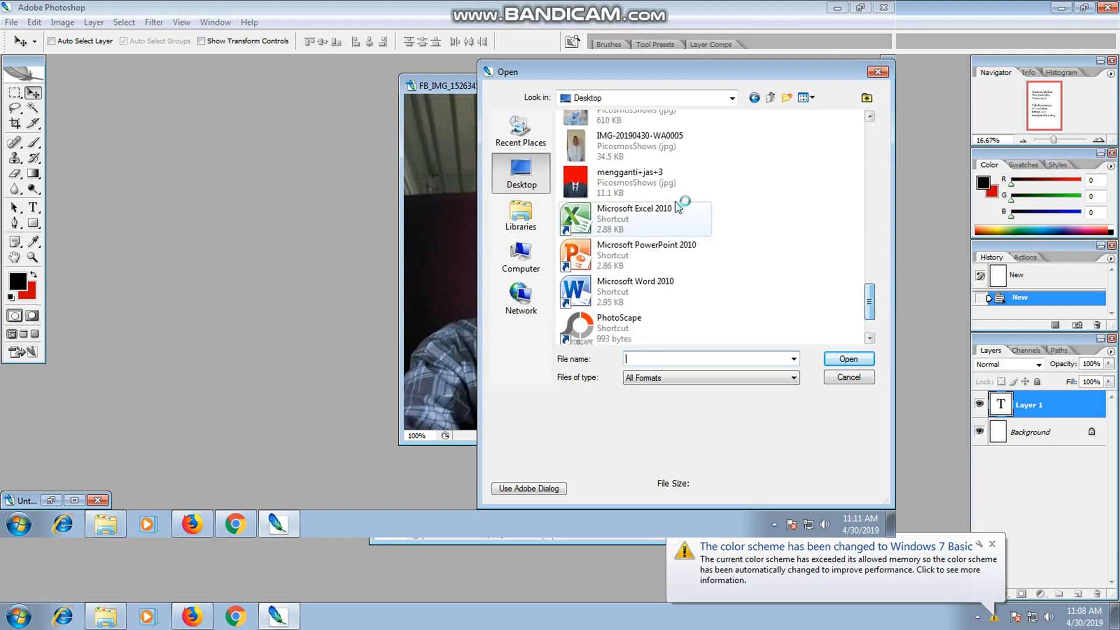
left_click(632, 181)
left_click(847, 358)
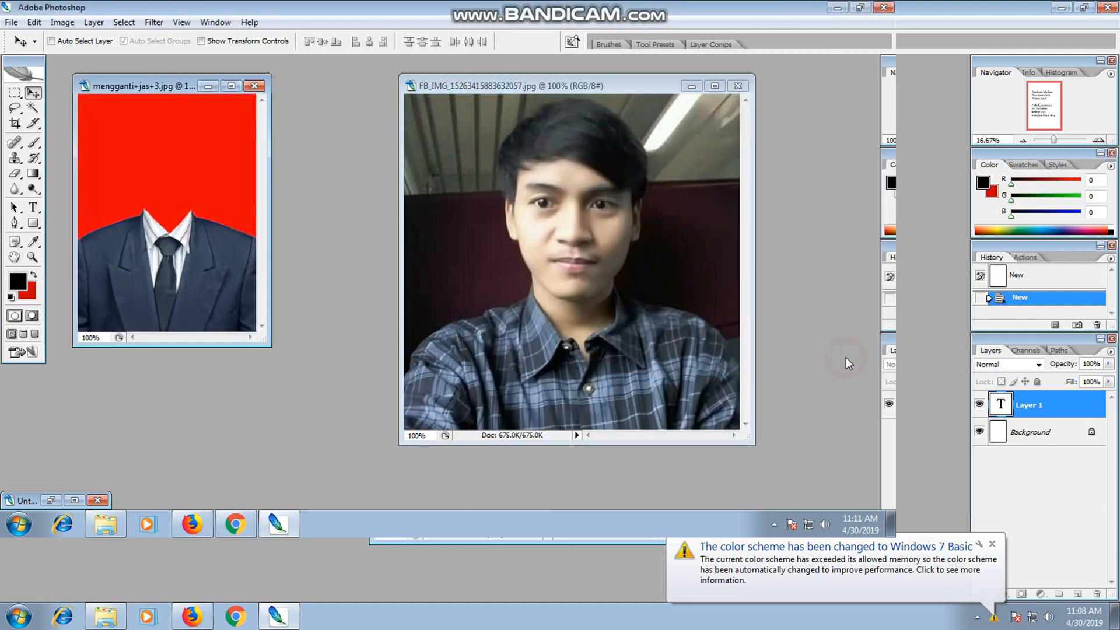
Enlarge the suit image's window and place it next to the portrait photo.
left_click_drag(151, 85, 294, 110)
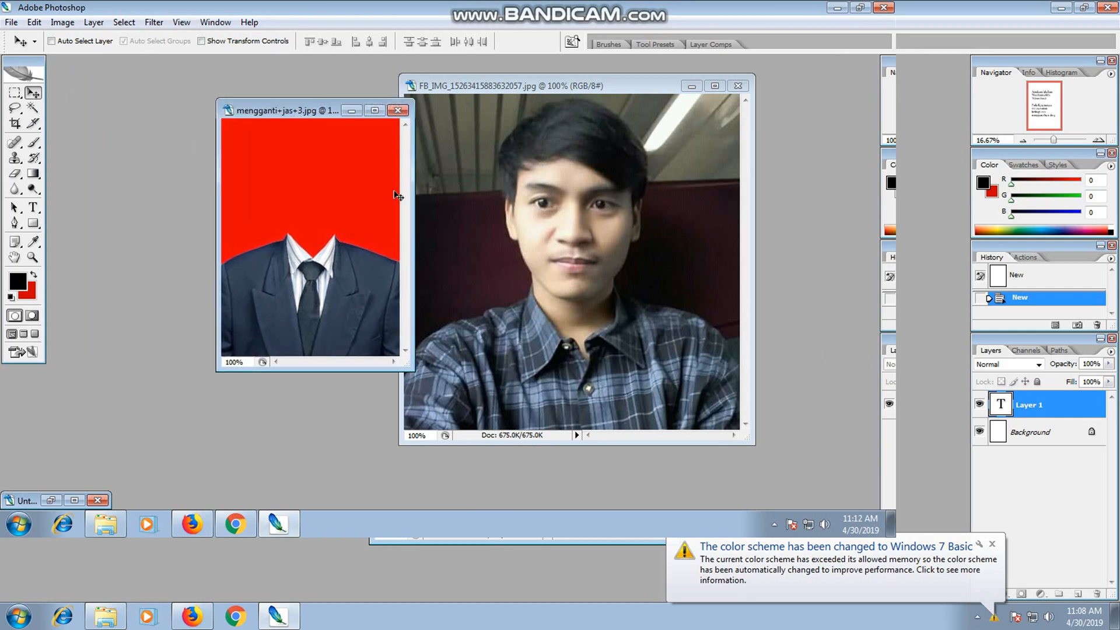
left_click_drag(404, 362, 454, 427)
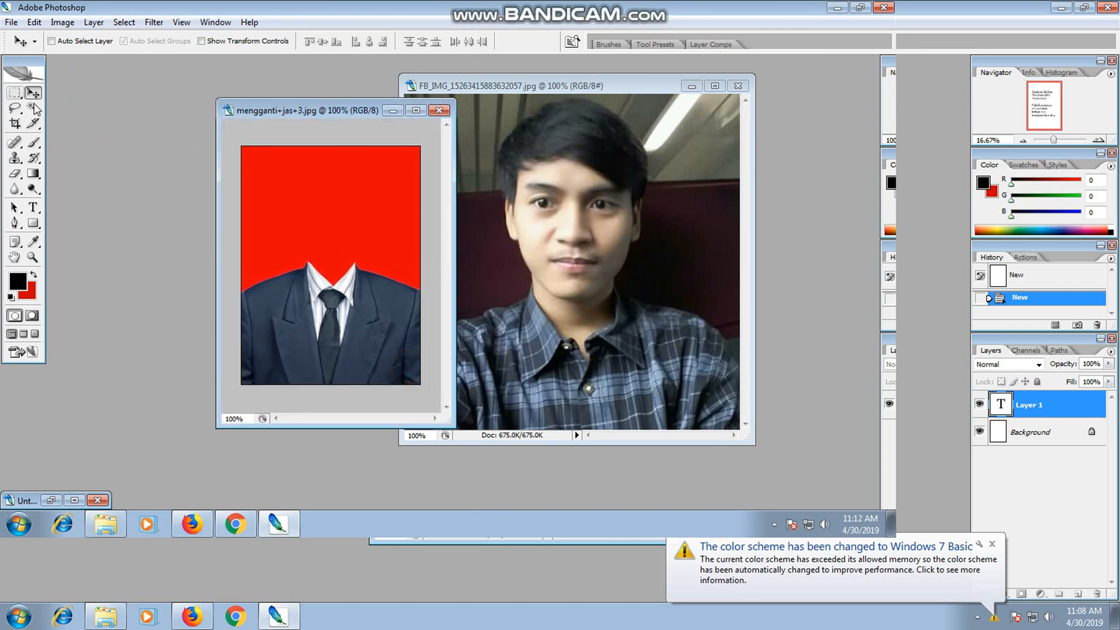
mouse_move(325, 110)
left_mouse_down()
mouse_move(304, 110)
mouse_move(308, 97)
left_mouse_up()
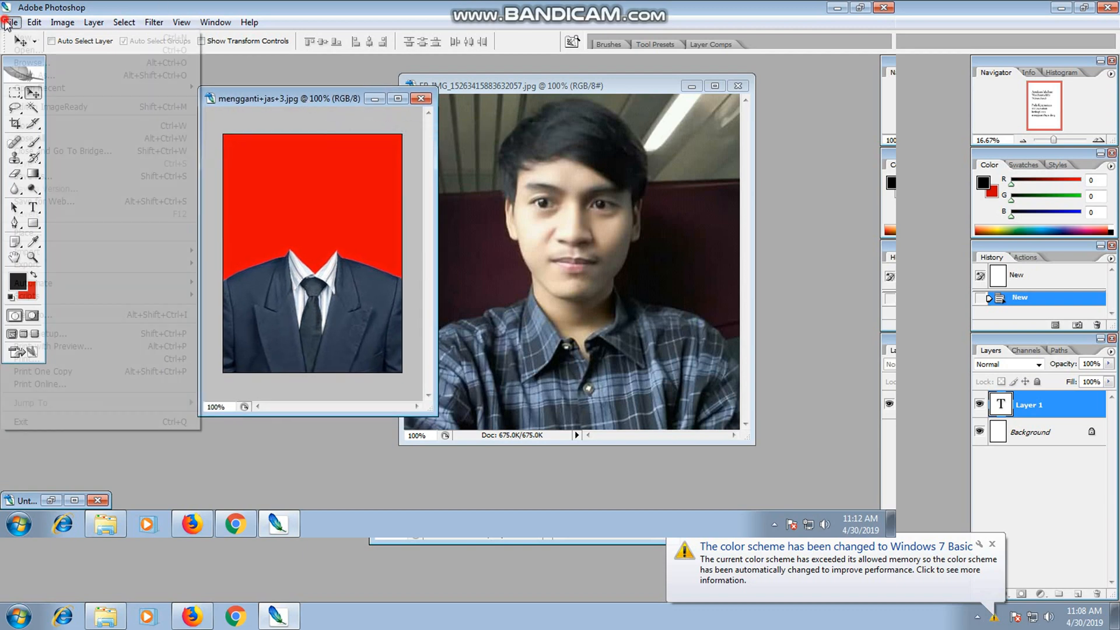
Create a new blank document and arrange its window beside the suit image.
left_click(11, 22)
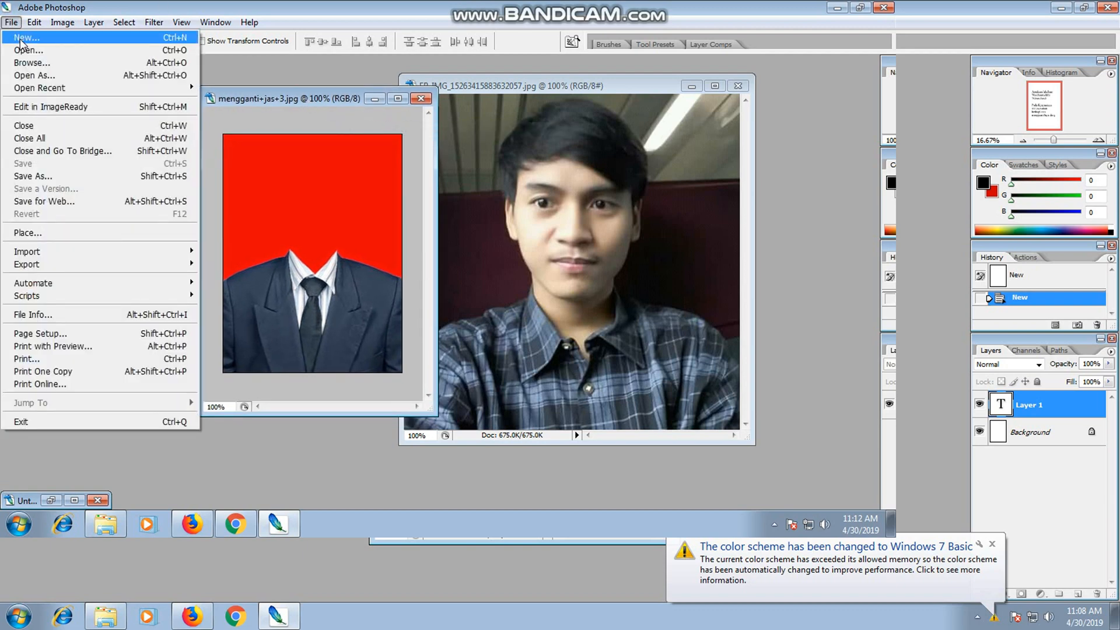
left_click(22, 38)
left_click(692, 163)
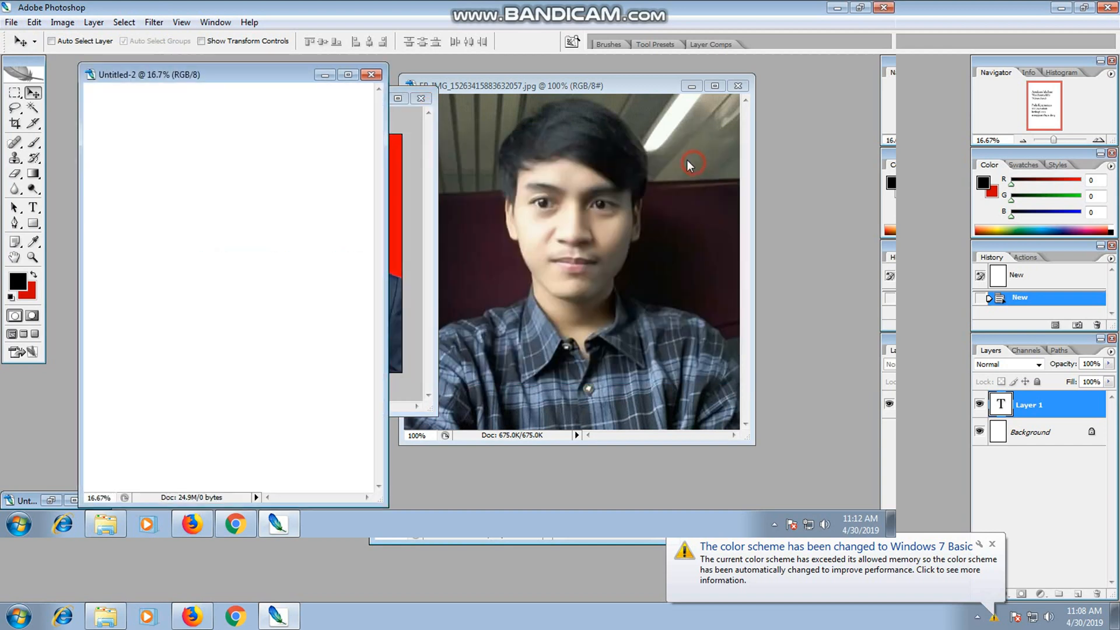
left_click_drag(306, 82, 629, 62)
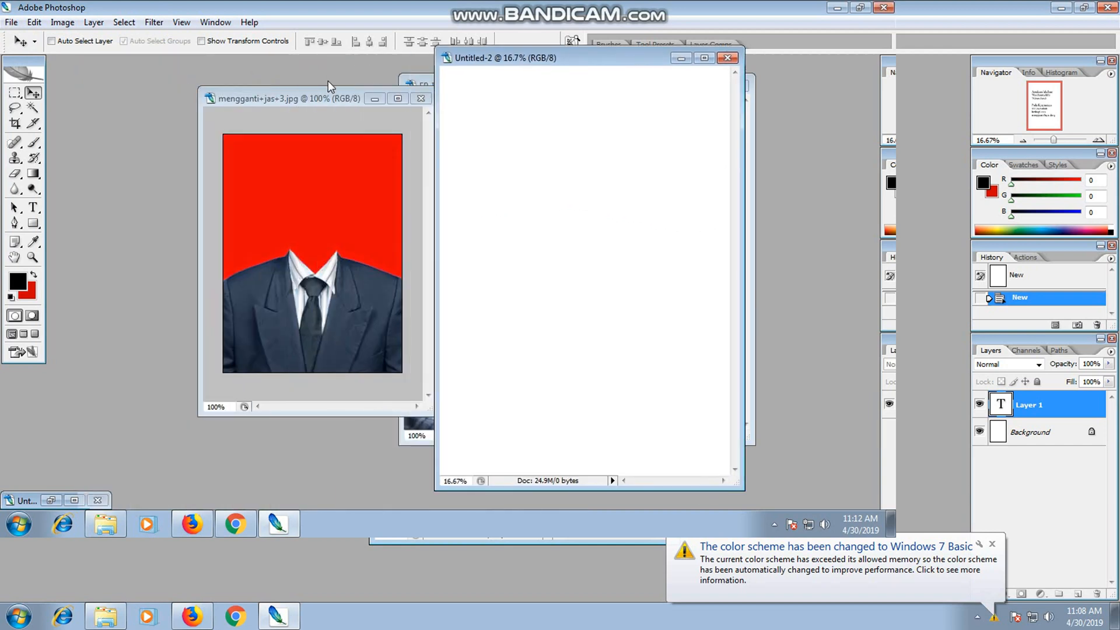
left_click_drag(323, 94, 296, 94)
Write the instruction text "Setelah kita" and "download jas,langkah" on two lines near the top of the blank document.
left_click(33, 207)
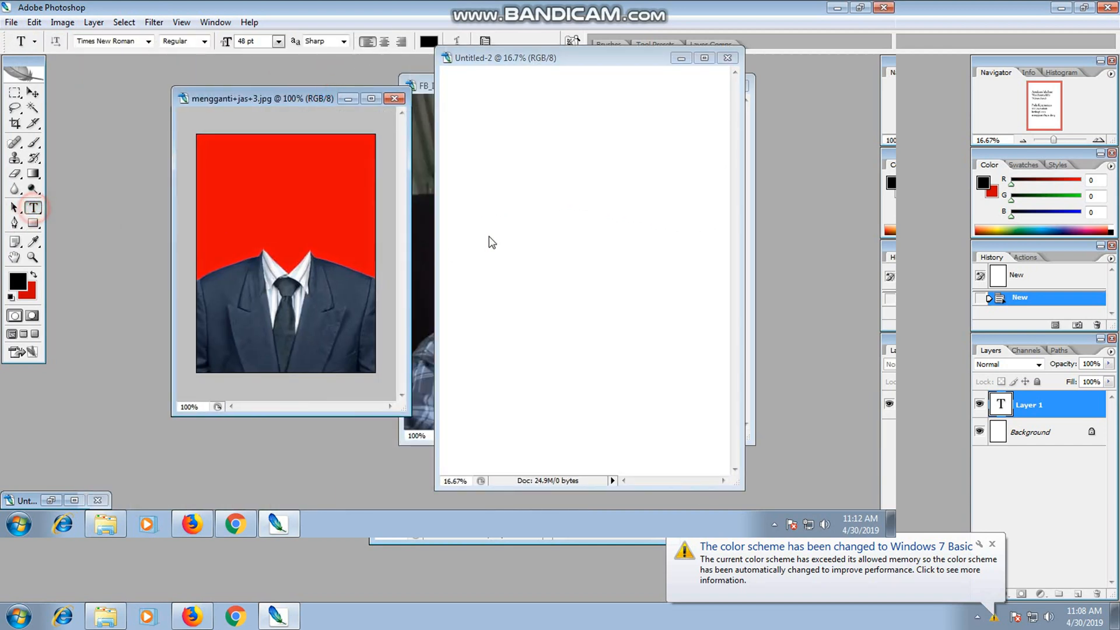
left_click(479, 150)
type("S")
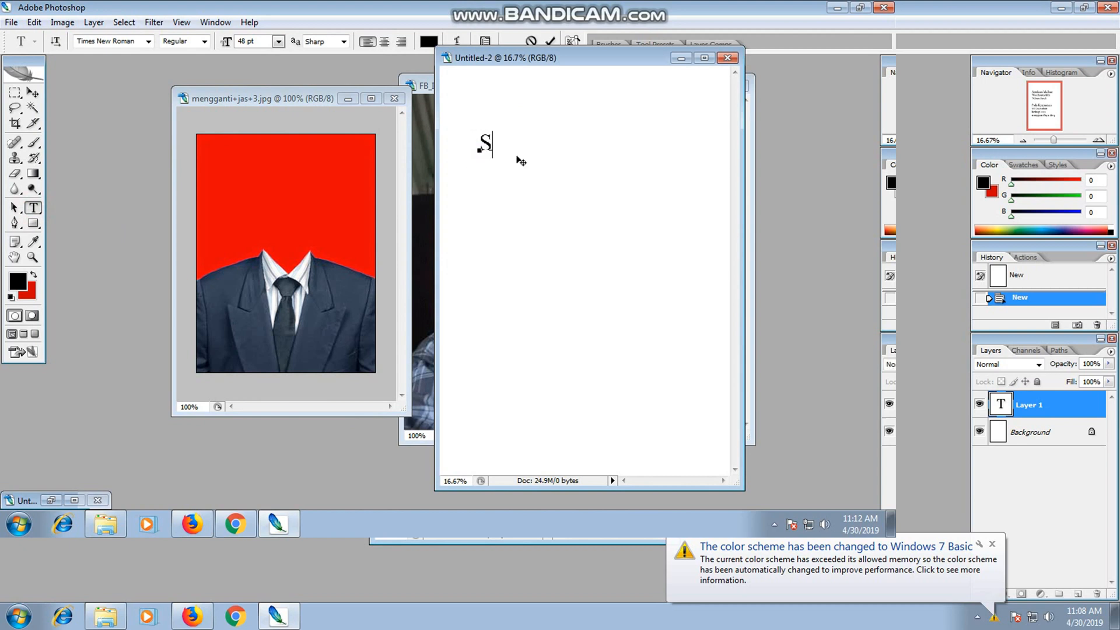
type("Etelah")
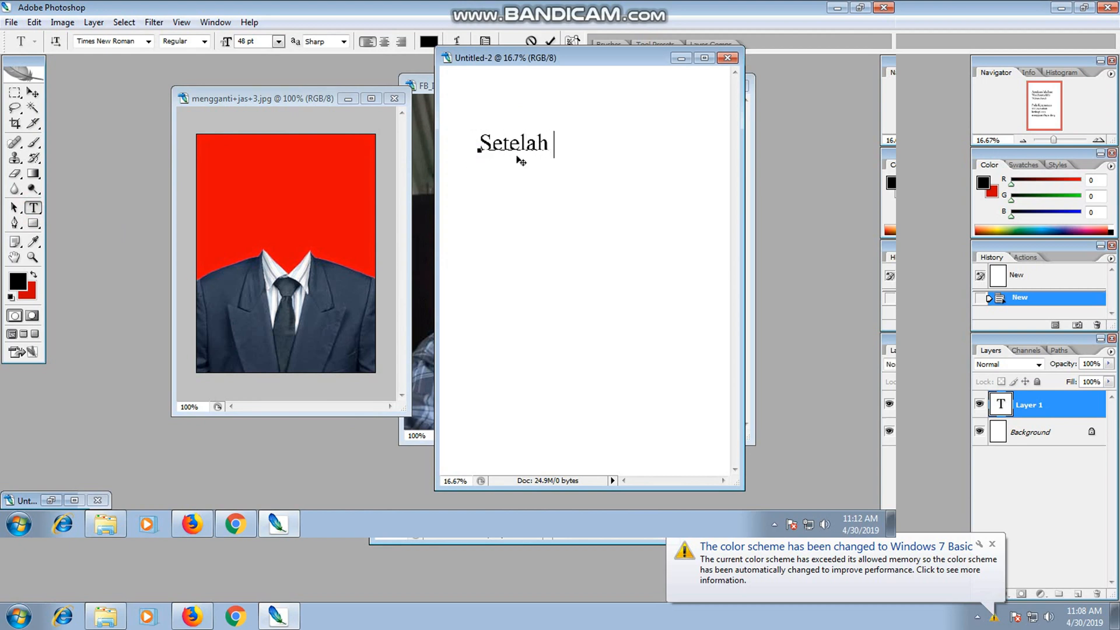
type(" kita")
key("Return")
type("download")
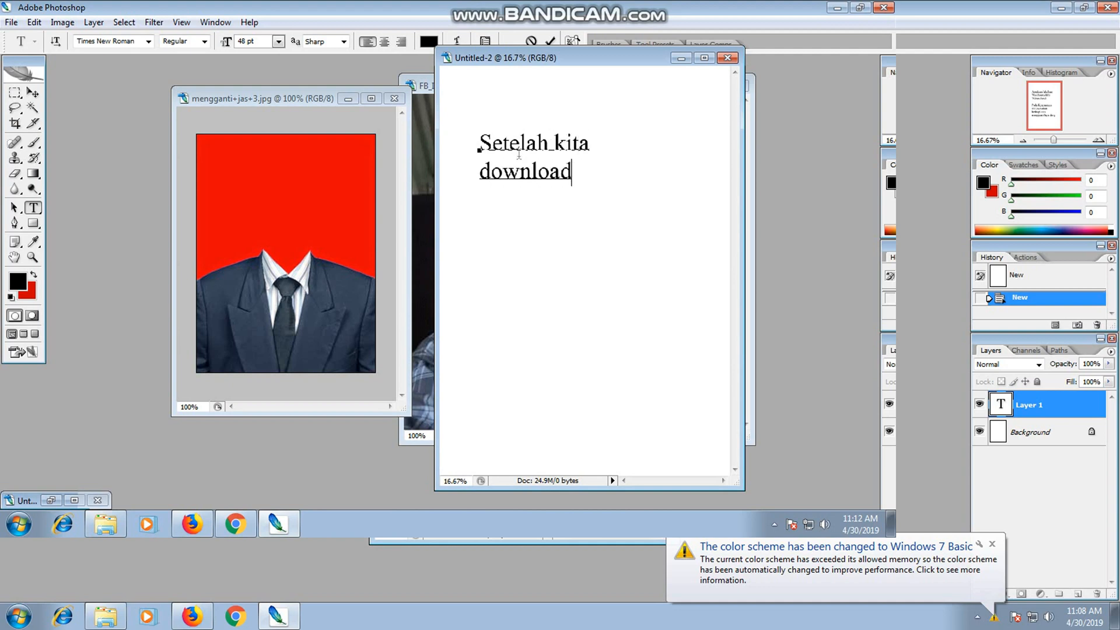
type(" jas,langkah")
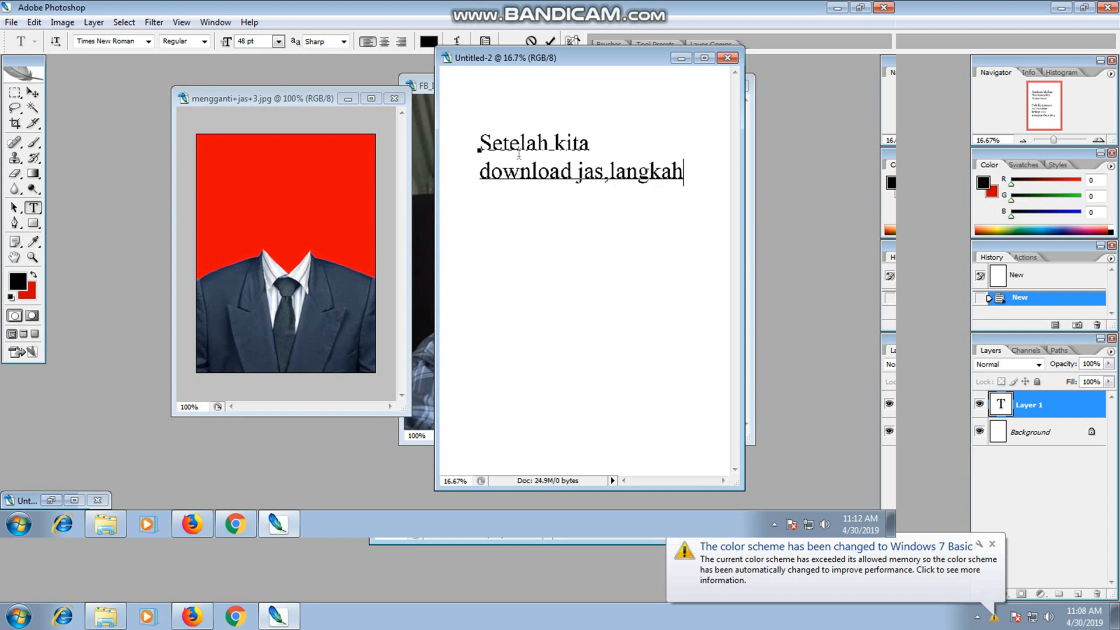
Continue the instruction with the lines "selanjutnya hilangkan", "baground merah yang" and "ada di jas".
key("Return")
type("selanjutn")
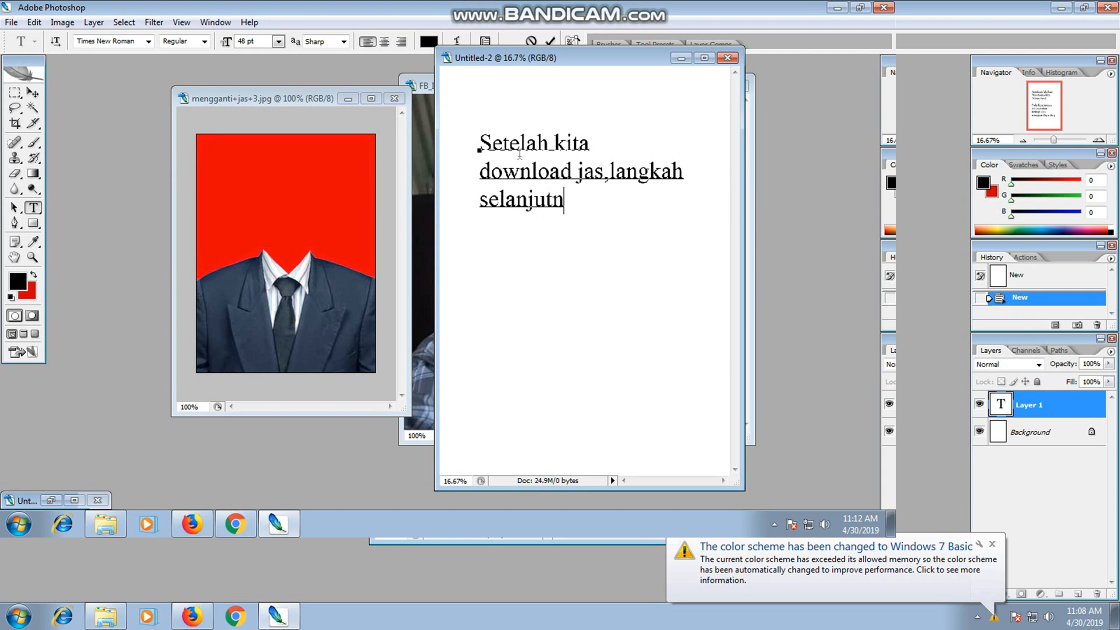
type("ya hilangkan")
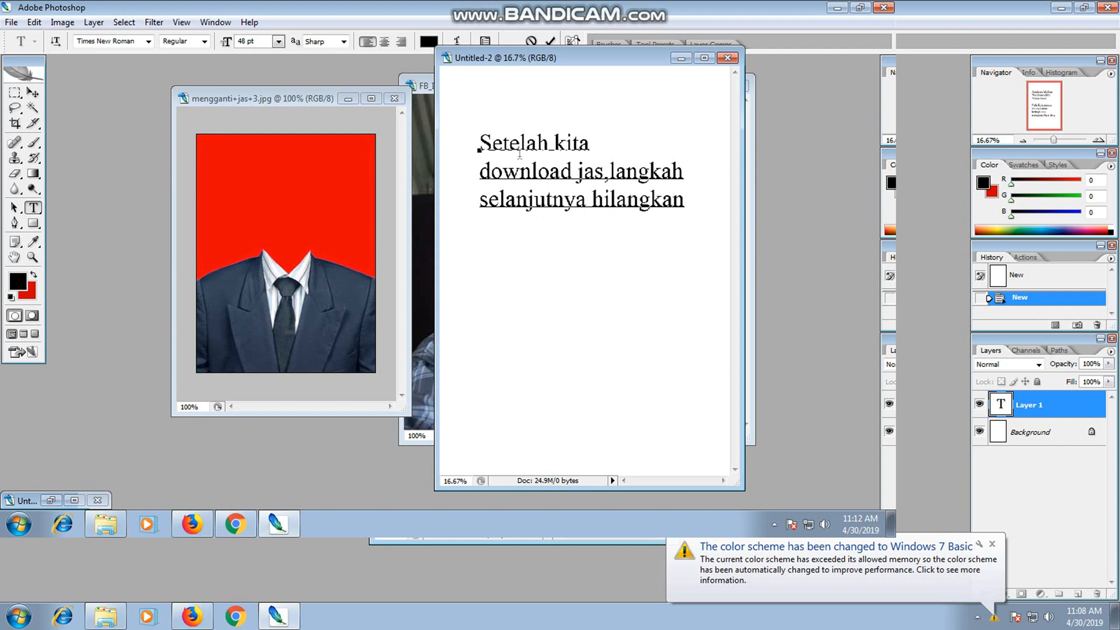
key("Return")
type("baground")
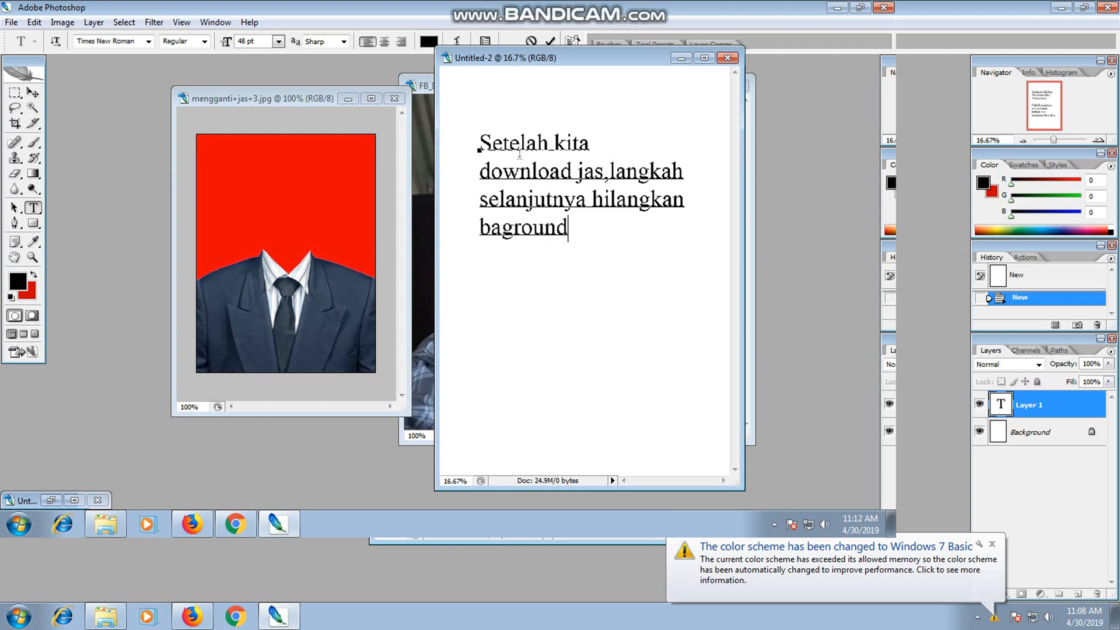
type(" merb")
key("BackSpace")
type("ah yang ad")
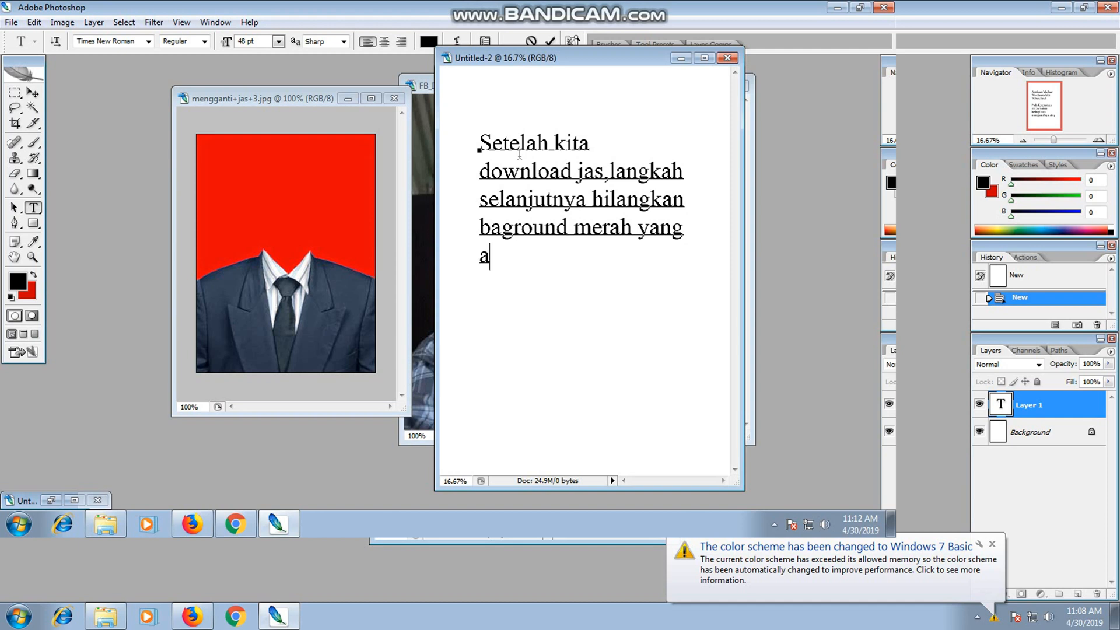
type("a di ja")
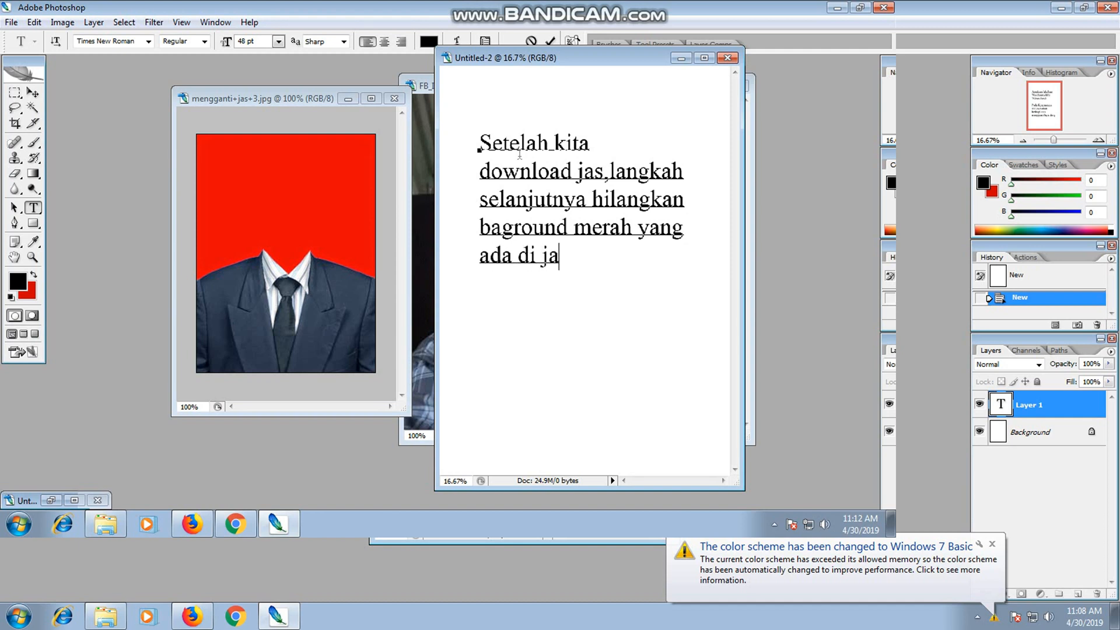
type("s")
Commit the instruction text and close its document without saving.
left_click(34, 93)
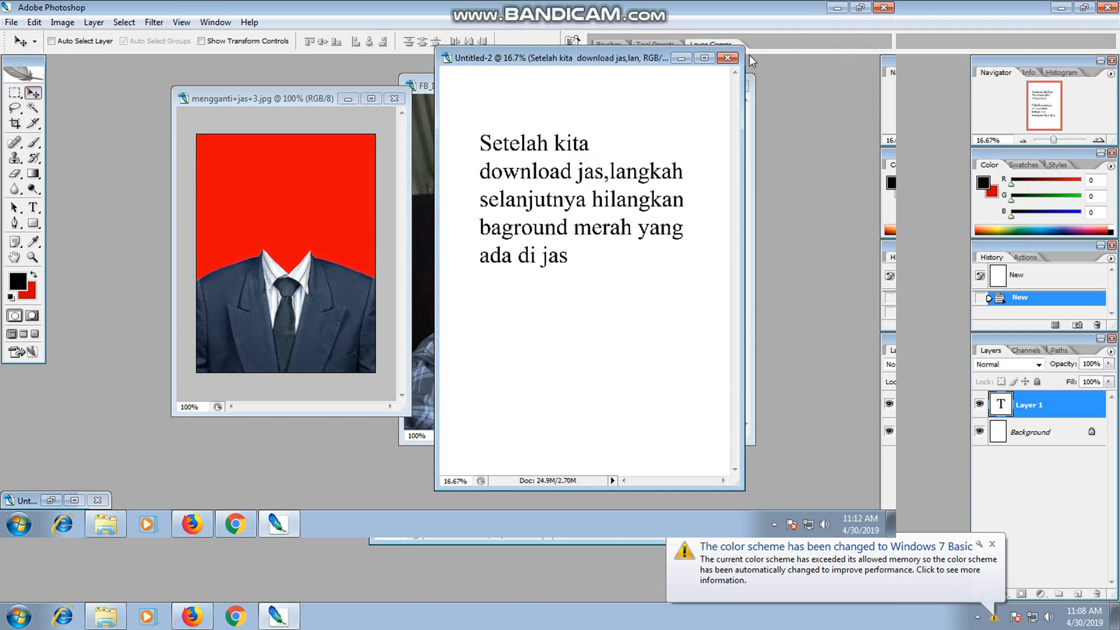
left_click(727, 57)
left_click(442, 206)
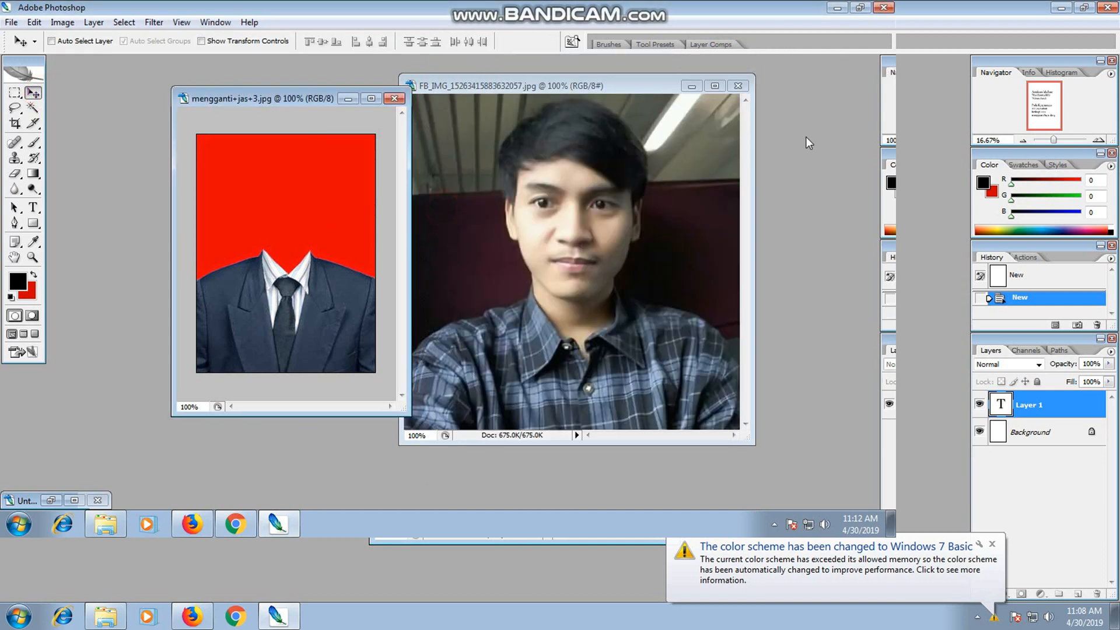
Select the red background of the suit image with the Magic Wand at tolerance 32.
left_click(29, 110)
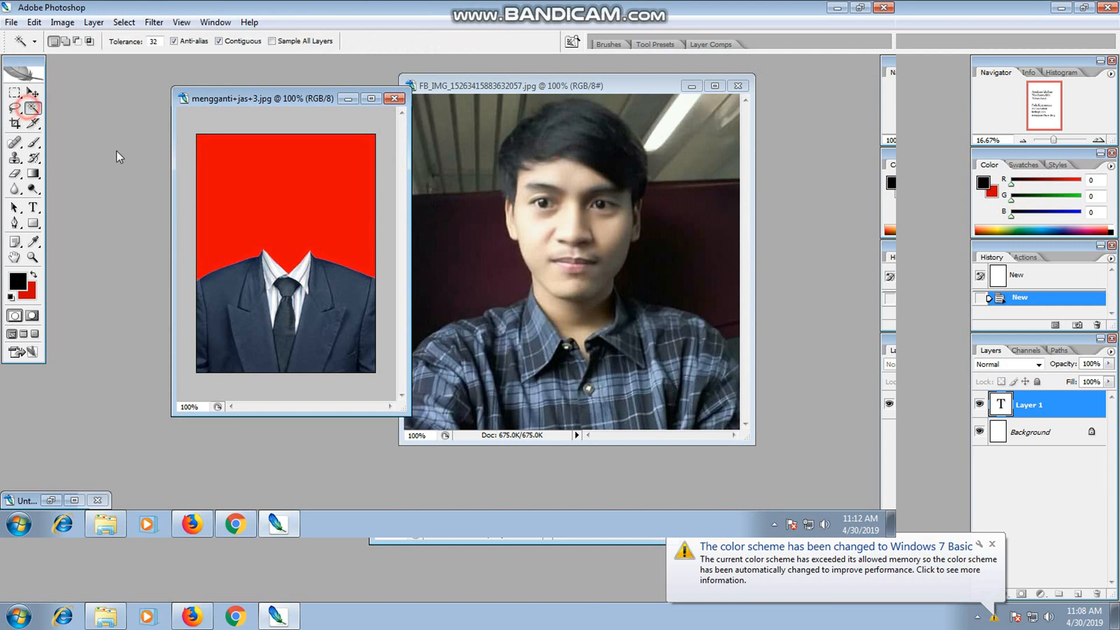
left_click(274, 187)
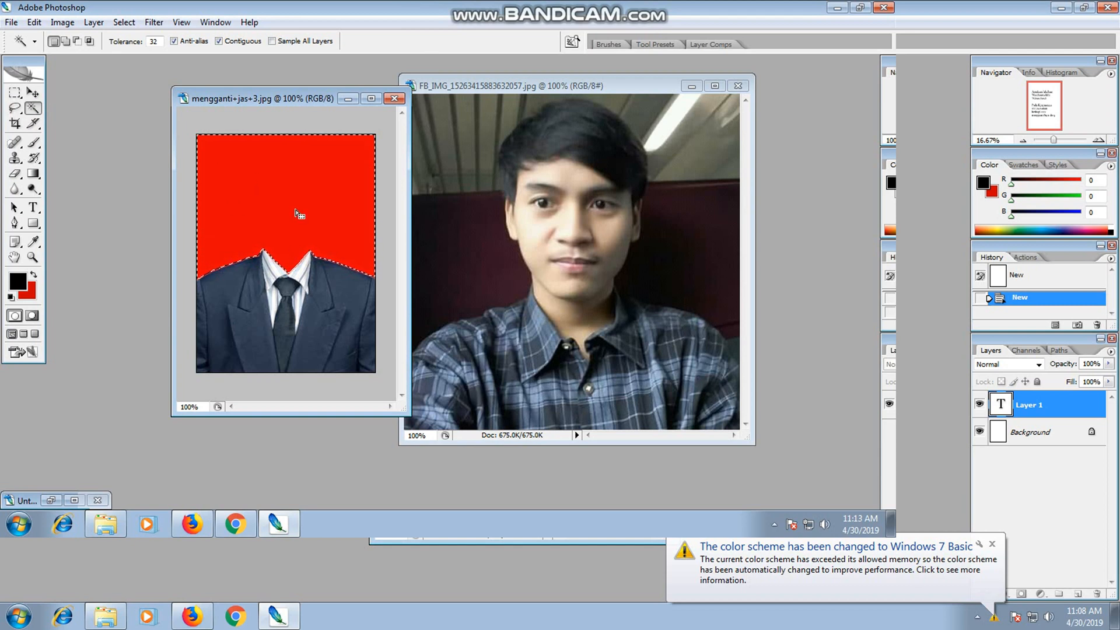
Convert the suit image's Background into a regular layer and delete the selected red area to leave transparency.
key("Delete")
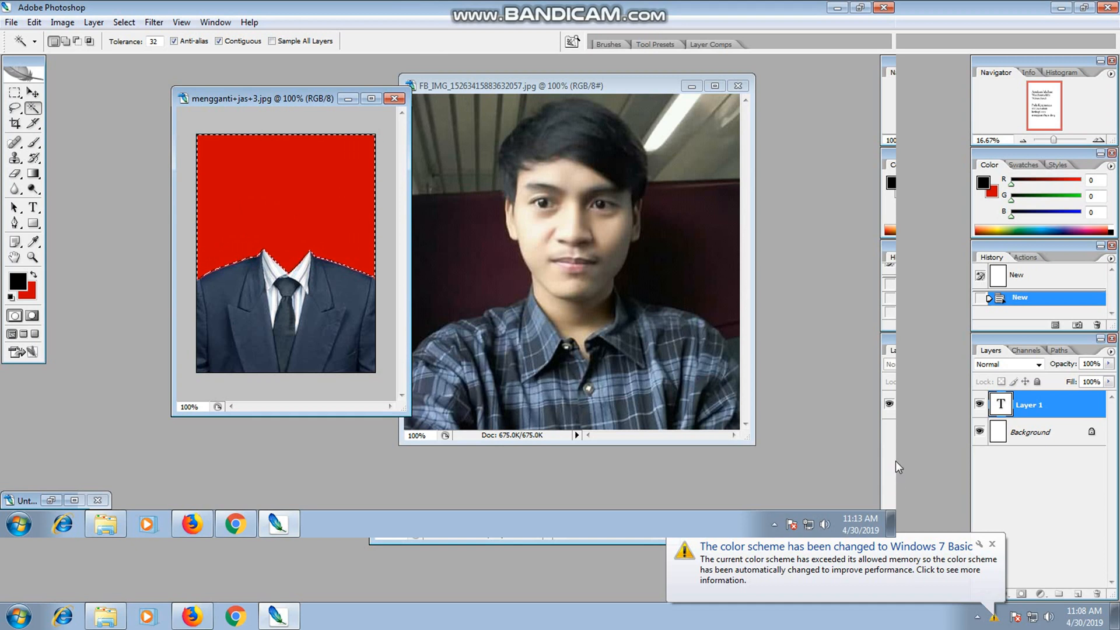
left_click_drag(889, 346, 604, 158)
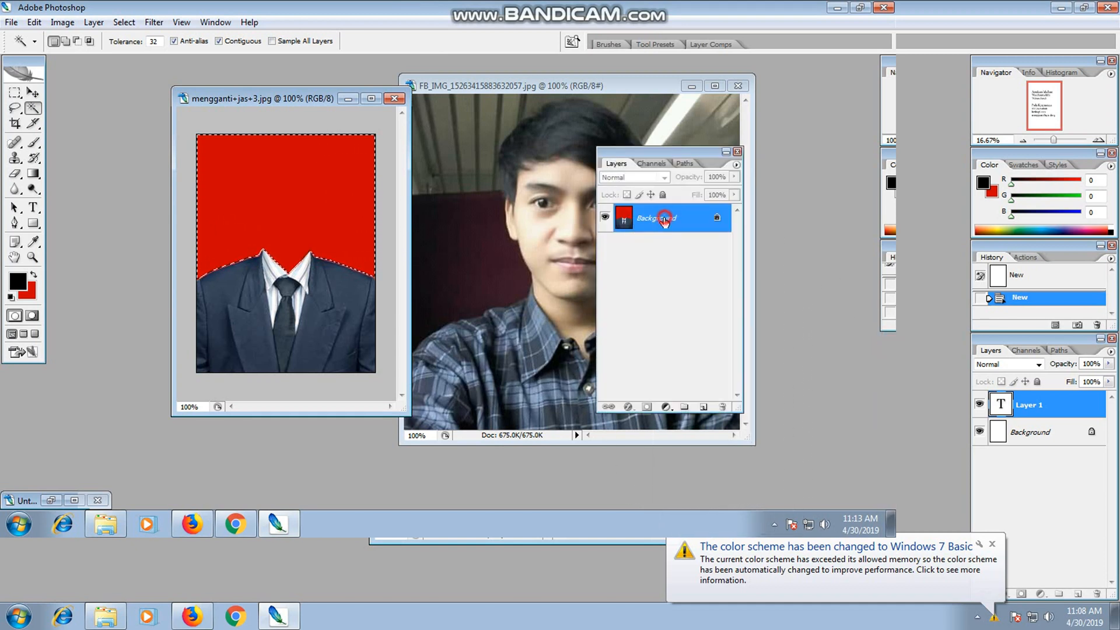
double_click(664, 222)
left_click(554, 165)
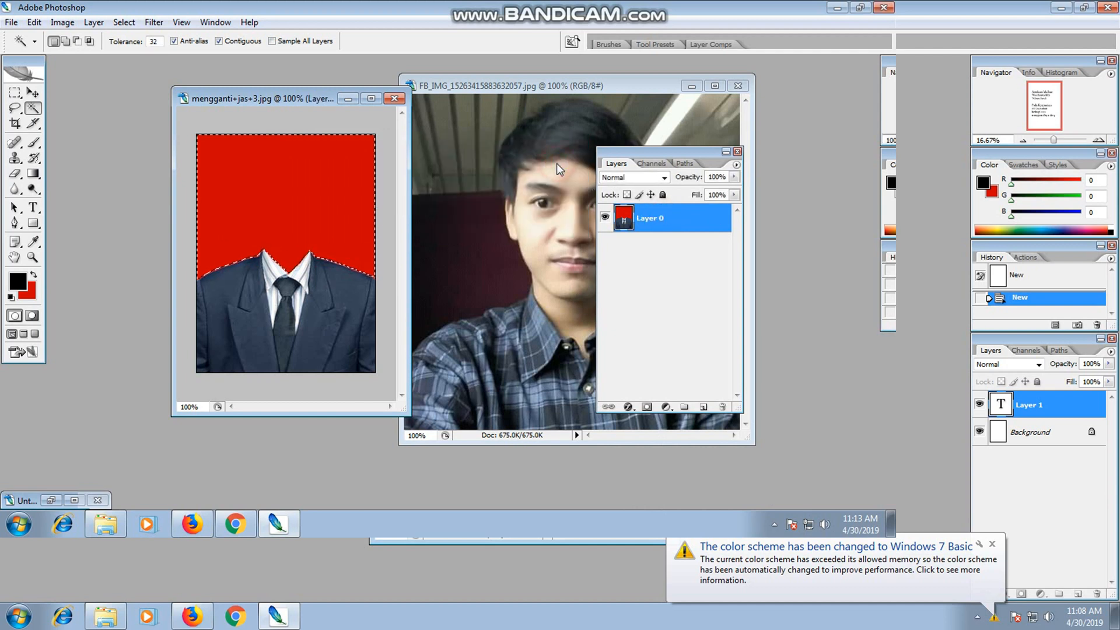
key("Delete")
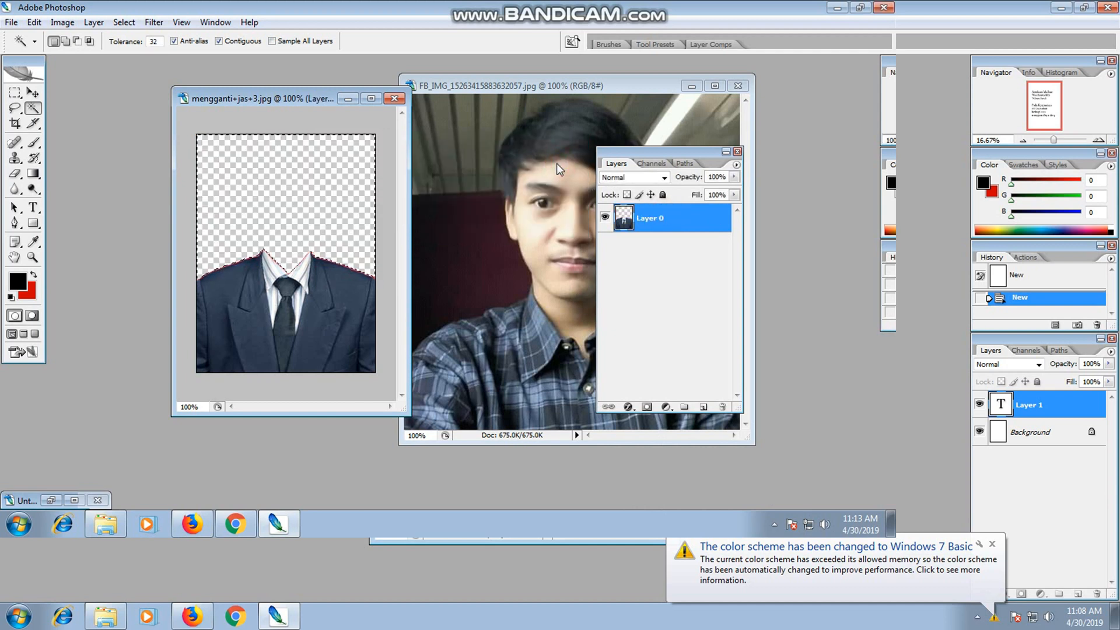
Deselect the cleared area, move the suit image and Layers palette clear of the portrait, and make the portrait document active.
left_click(14, 92)
left_click(97, 139)
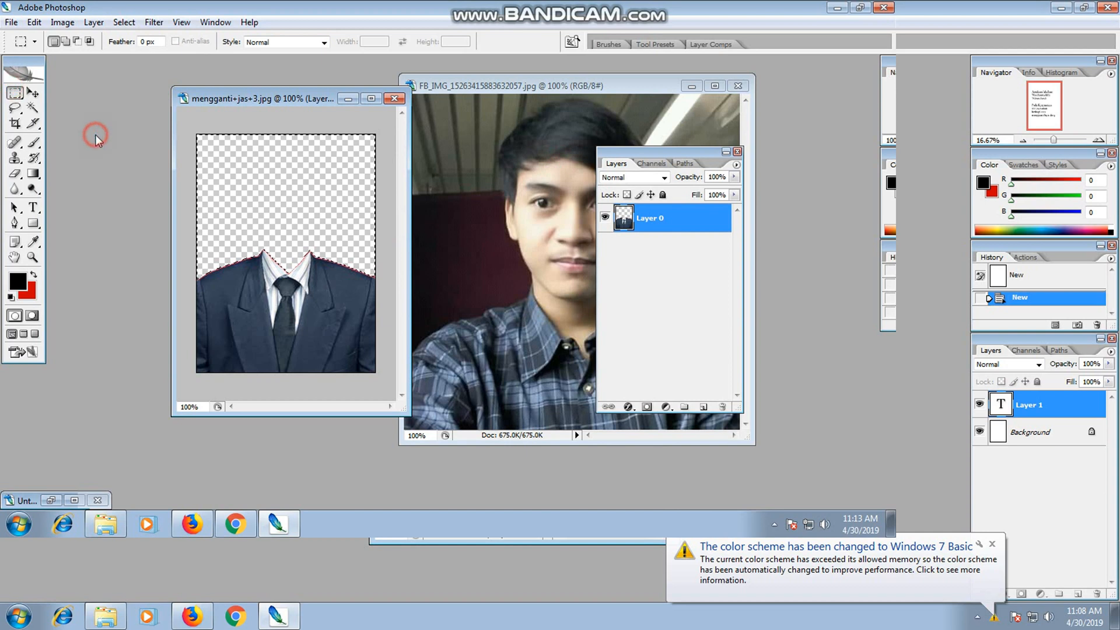
left_click_drag(320, 98, 265, 71)
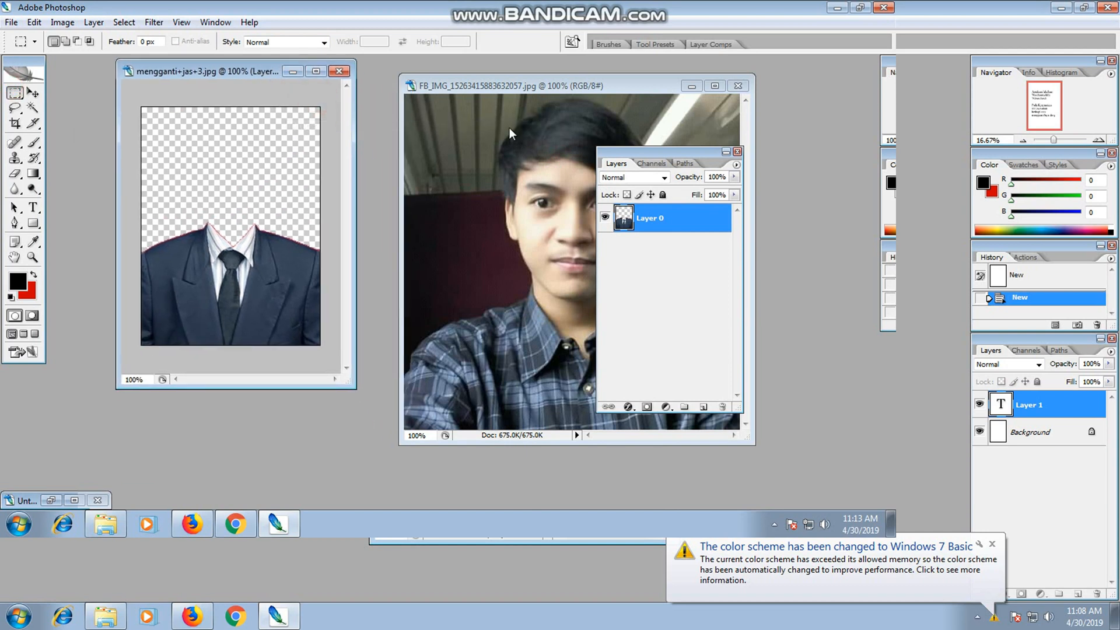
left_click_drag(686, 153, 870, 231)
left_click(628, 195)
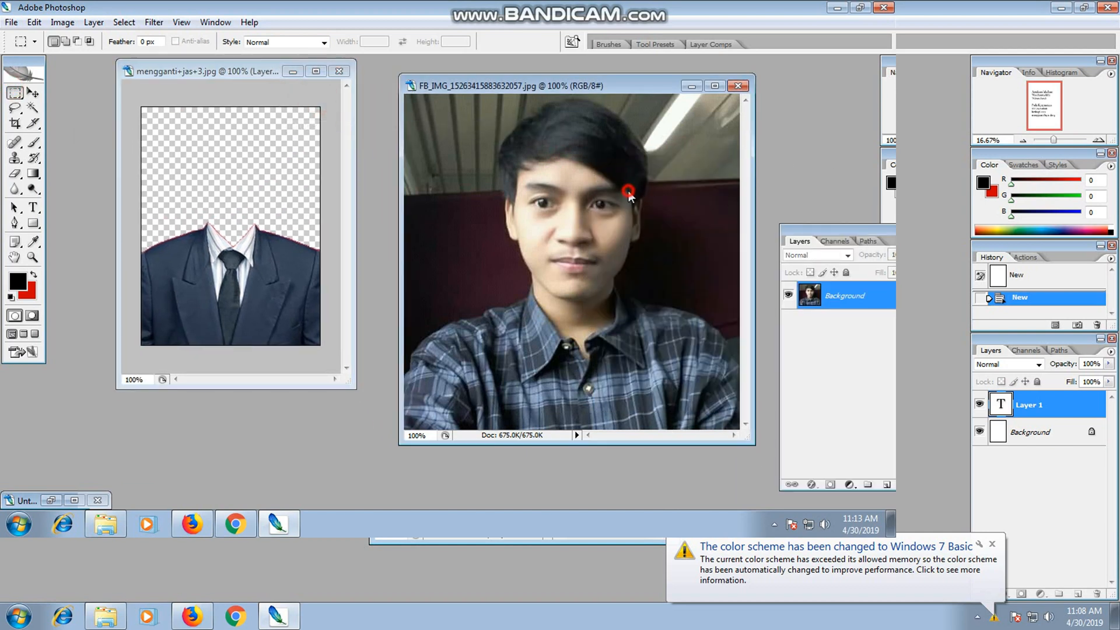
Create a new blank A4 document at 300 pixels/inch in RGB Color with a white background.
left_click(12, 24)
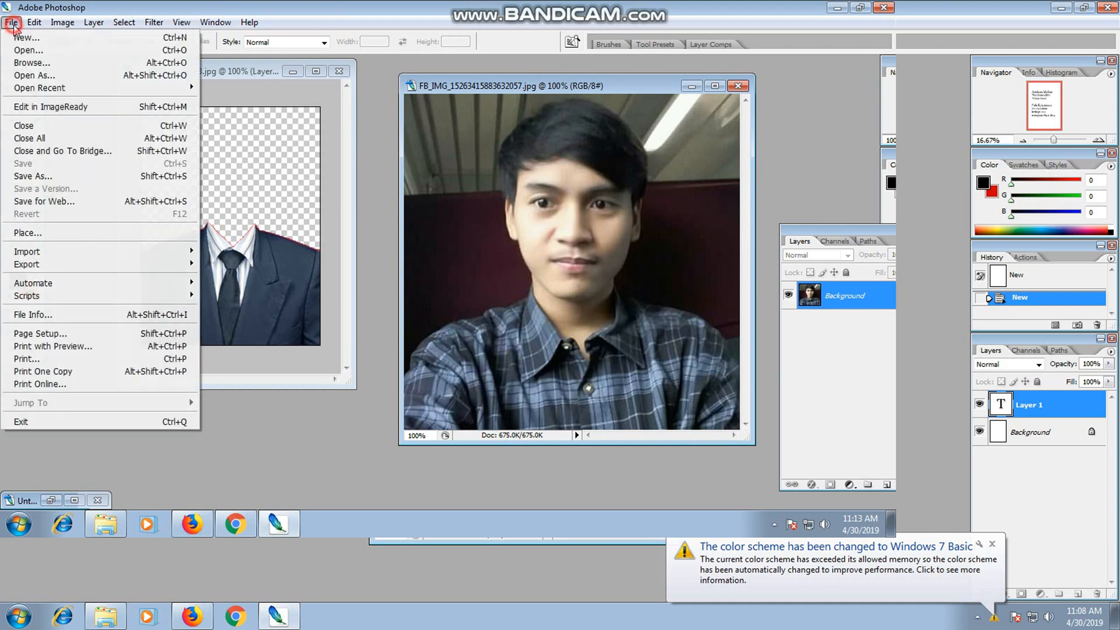
left_click(26, 38)
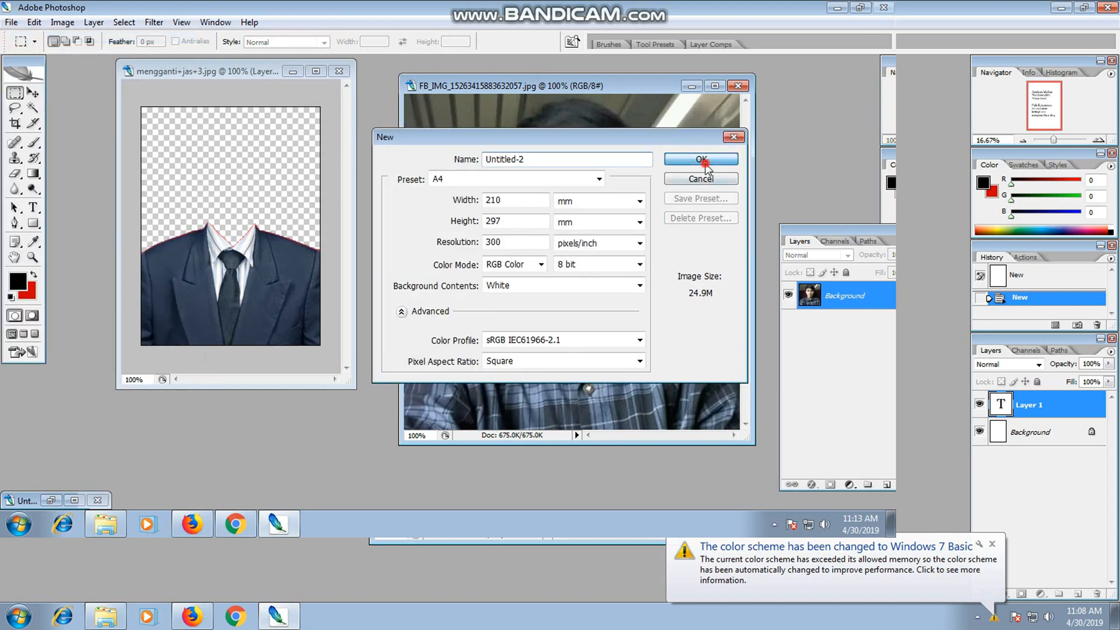
left_click(702, 159)
left_click_drag(297, 90, 549, 85)
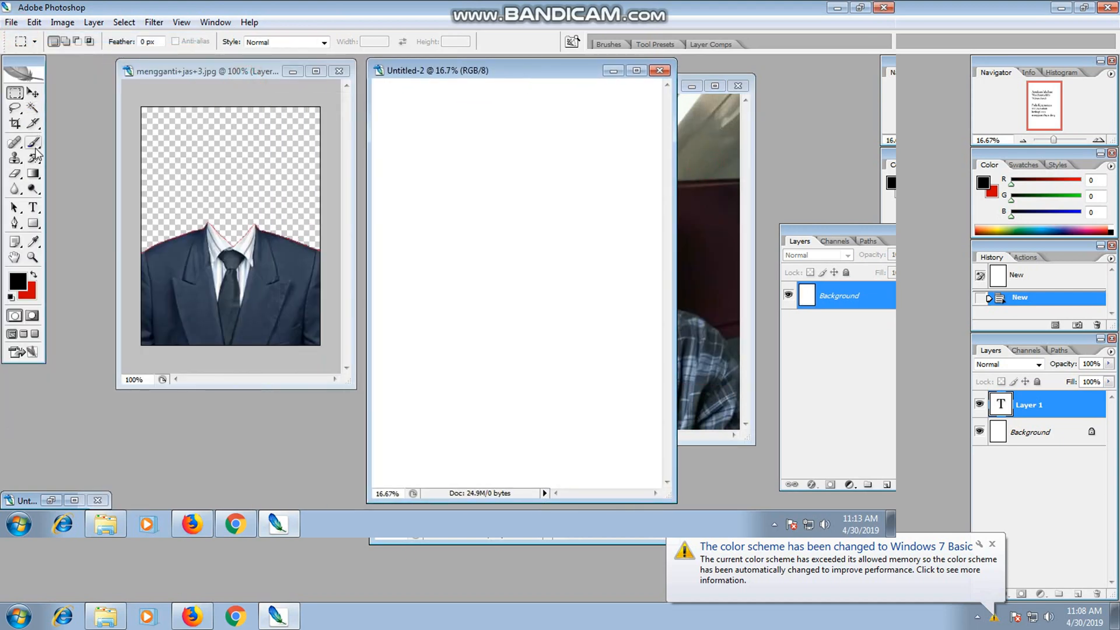
Write the instruction text "ketika" and "akan menghilangkan" on two lines in the upper part of the blank document.
left_click(33, 207)
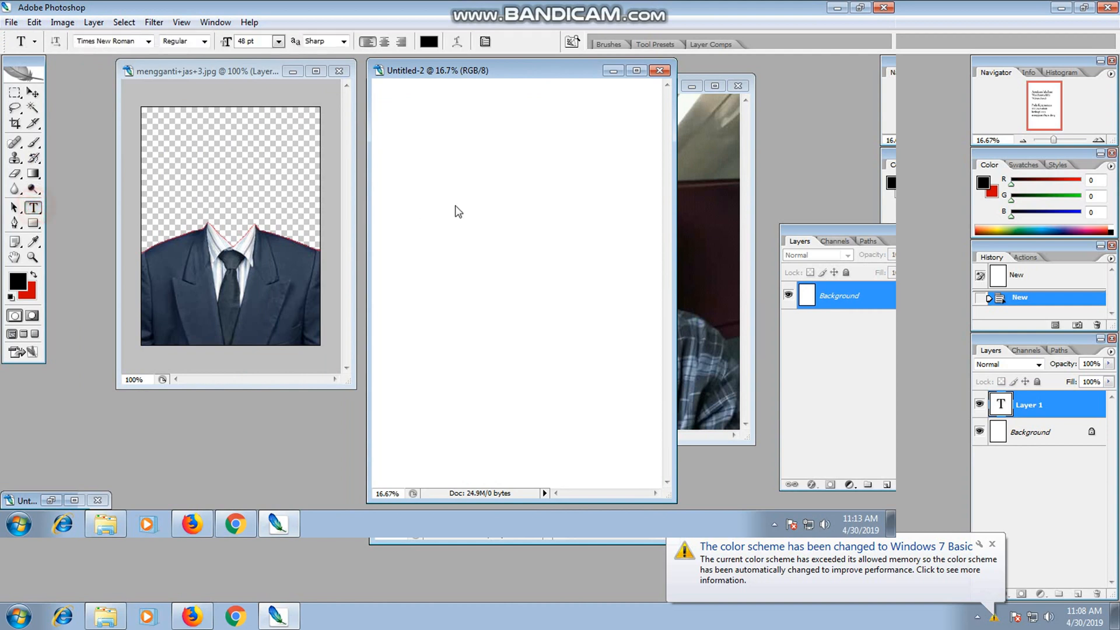
left_click(409, 184)
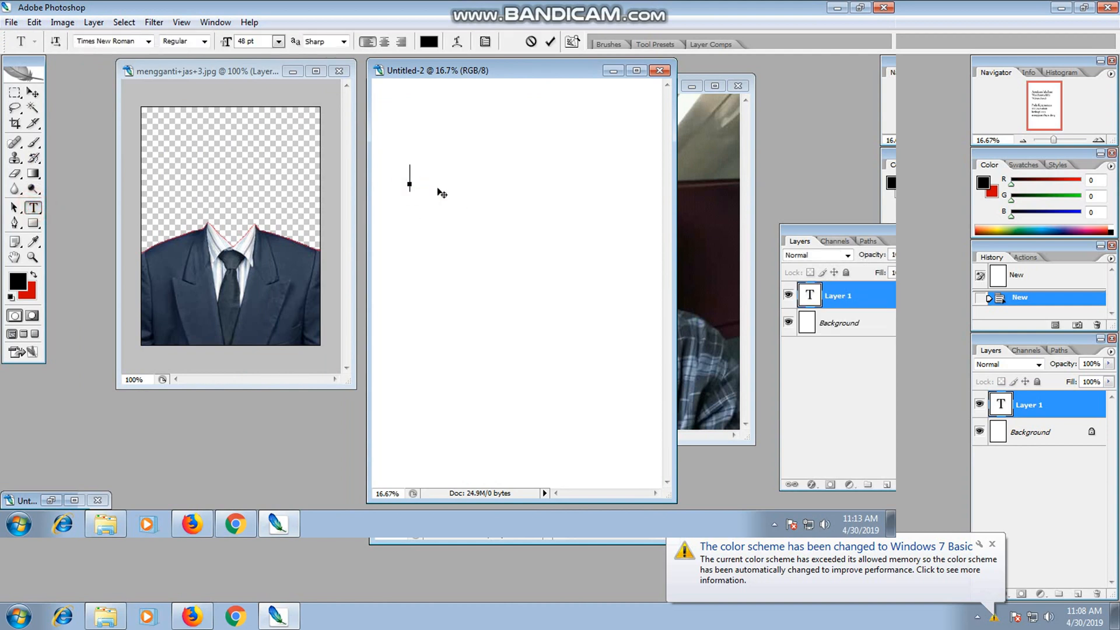
type("ketika")
key("Return")
type("akan meng")
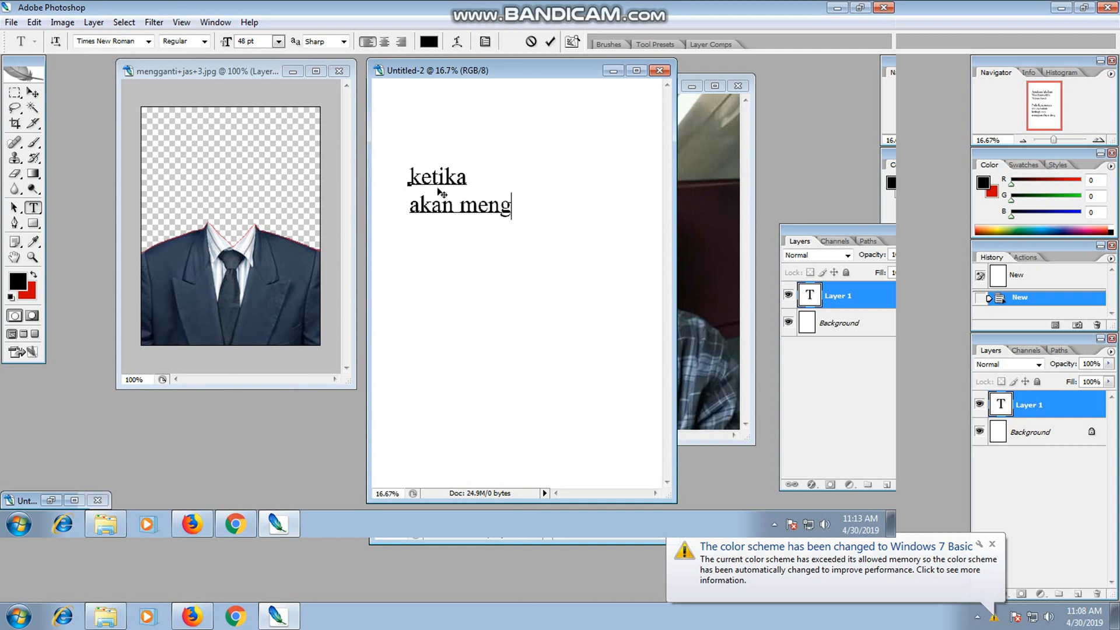
type("hilangkan")
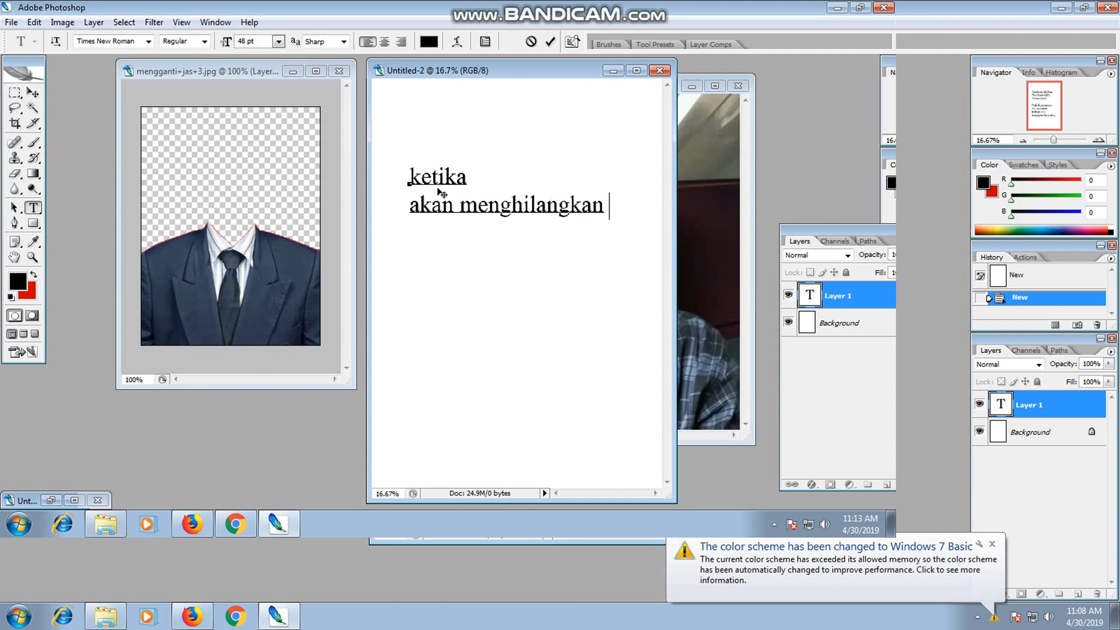
Continue the instruction with the lines "baground" and "merah di jas".
key("Return")
type("bagro")
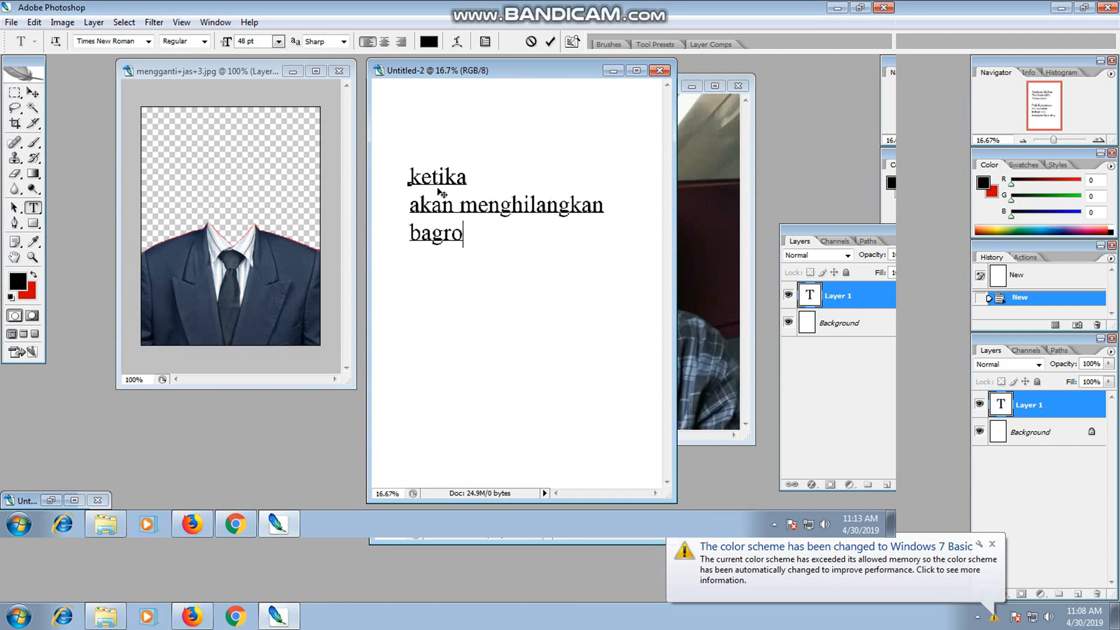
type("und")
key("Return")
type("merah")
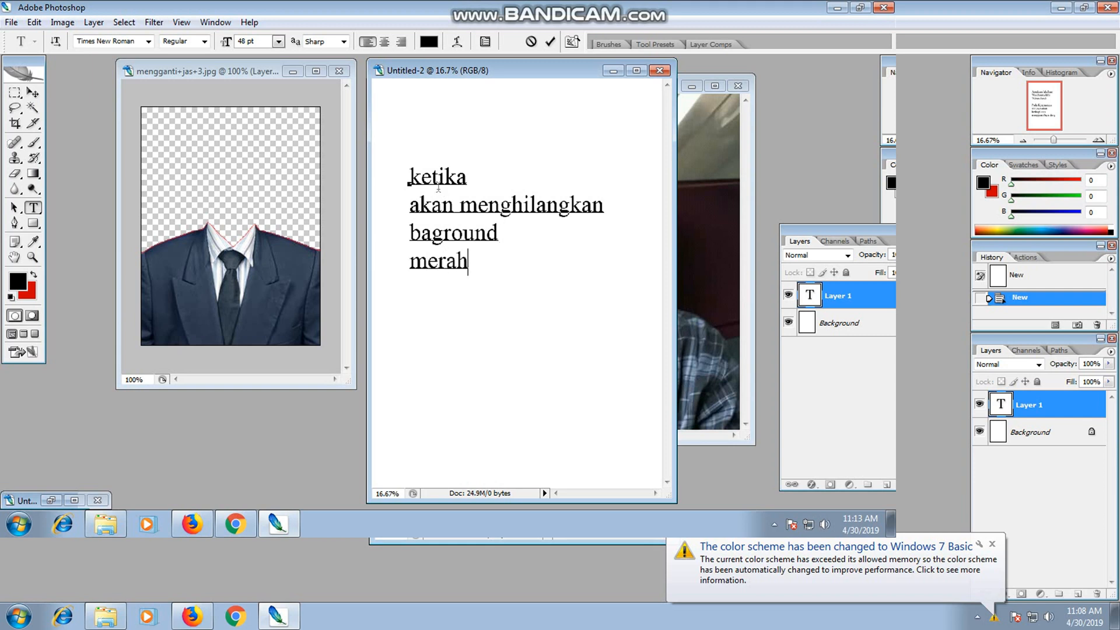
type(" di jas")
Add the lines "kita bisa menggunakan" and "magic tool" to the instruction.
key("Return")
type("sa")
key("BackSpace")
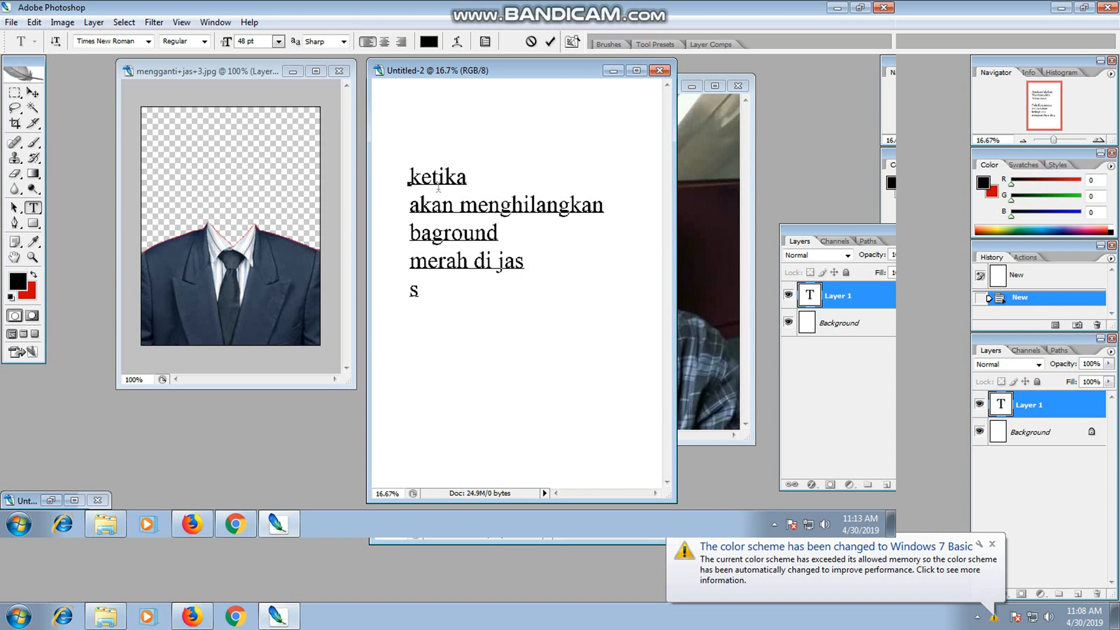
type("kita bisa mengg")
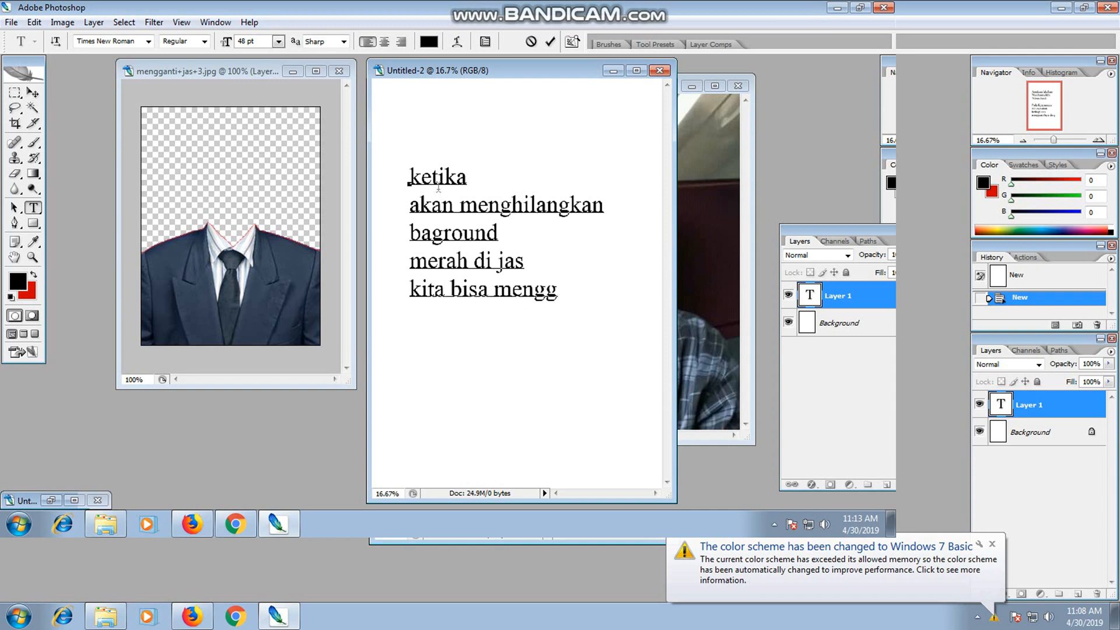
type("unaka")
type("n")
key("Return")
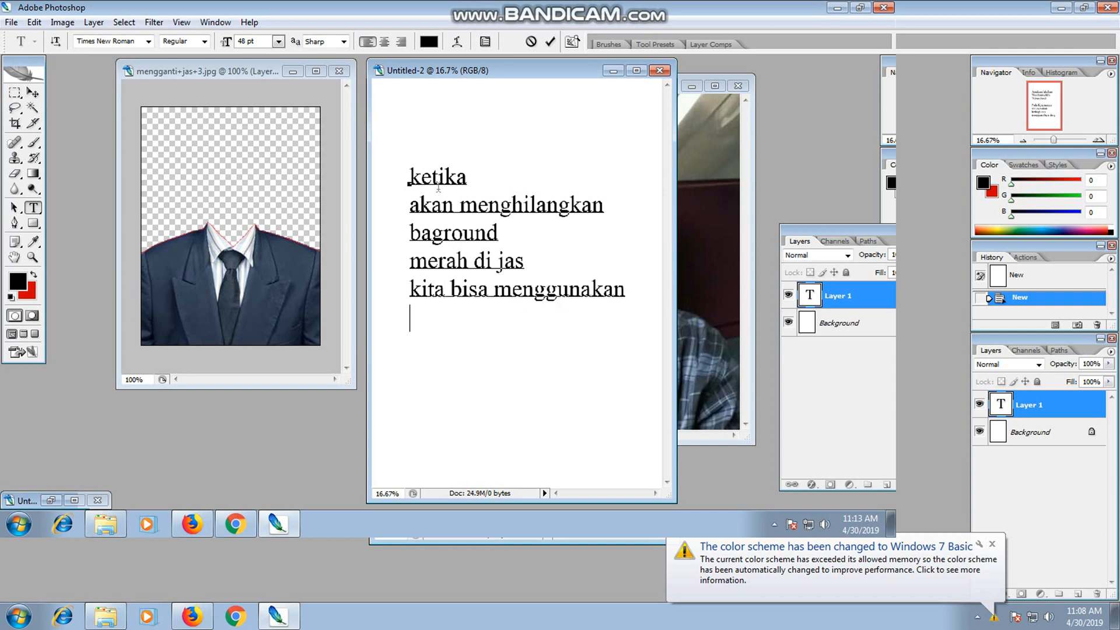
type("magic tool")
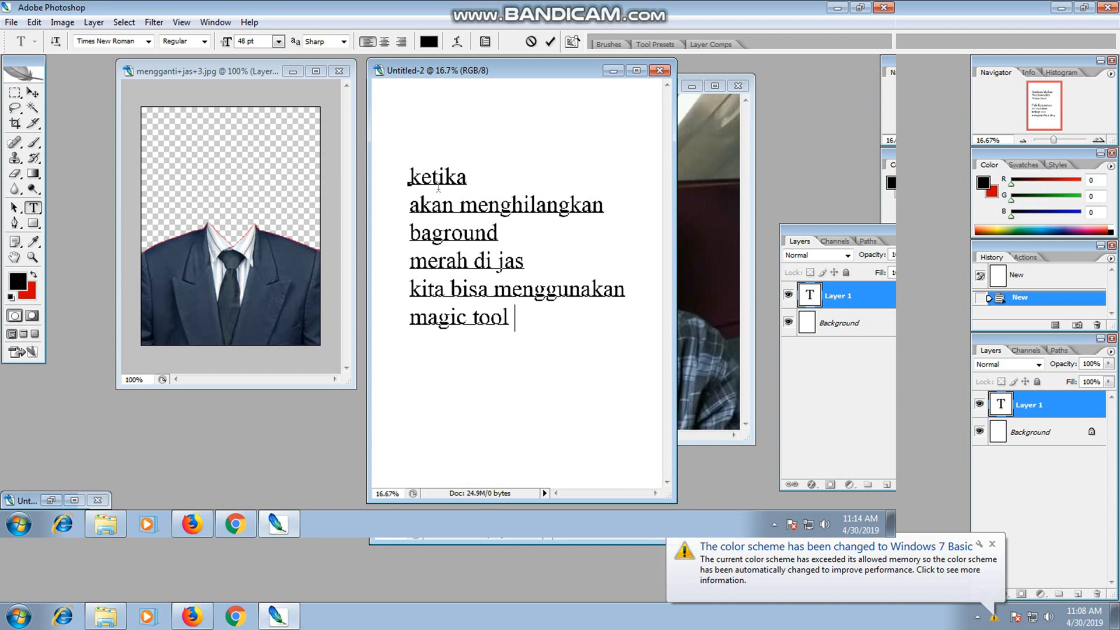
Add the lines "lalu klik di objek" and "lalu tekan tombol delet" to the instruction.
key("Return")
type("lalu klik di objek")
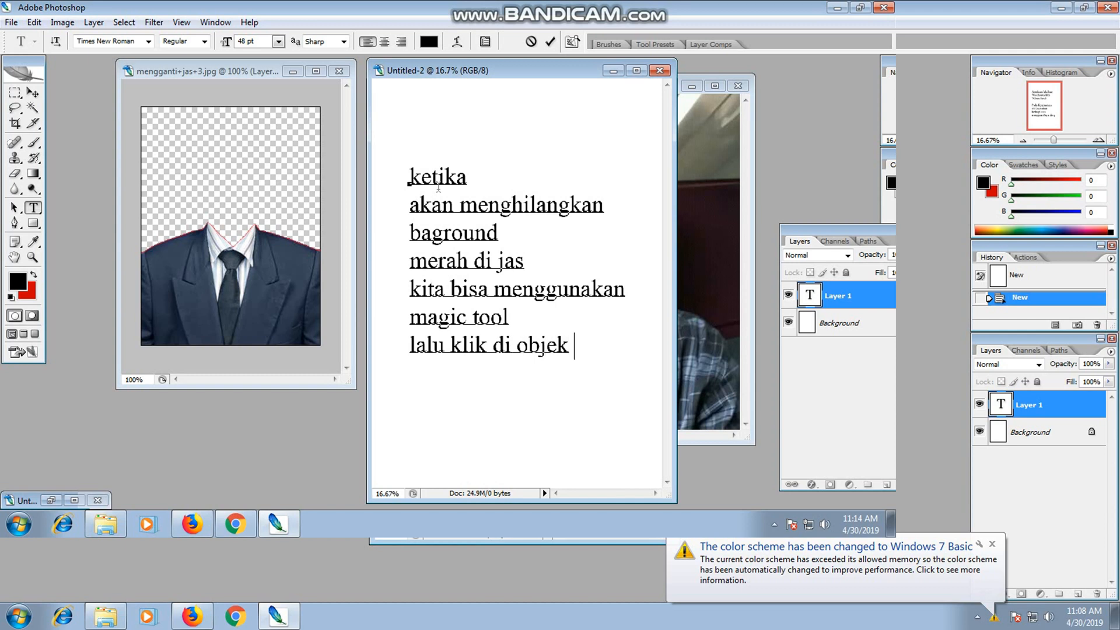
key("Return")
type("lalu tekan")
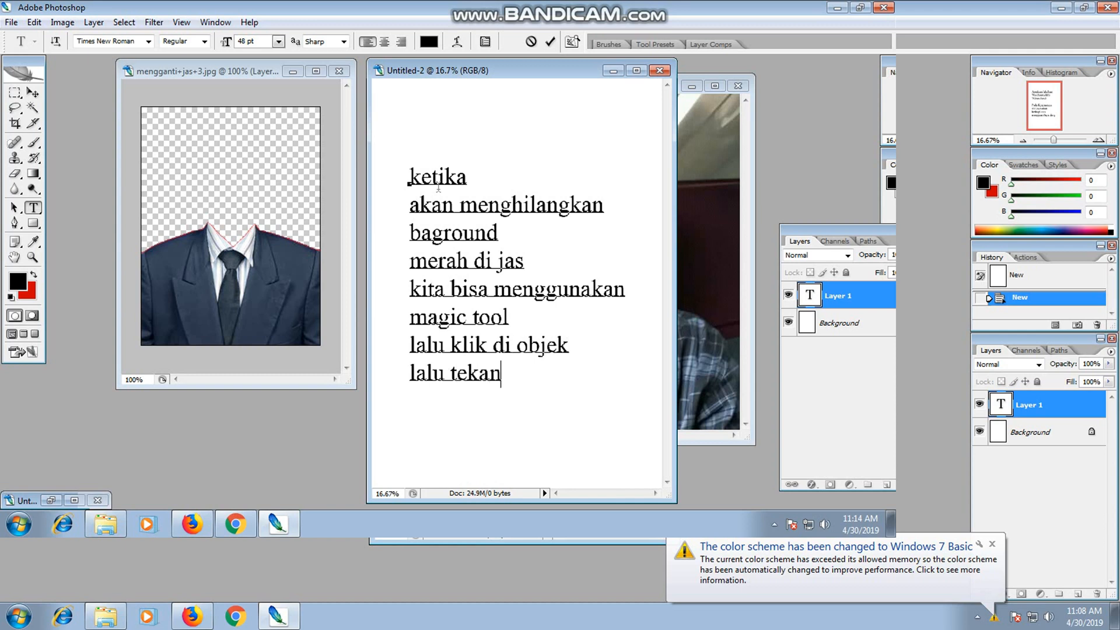
type(" tombol")
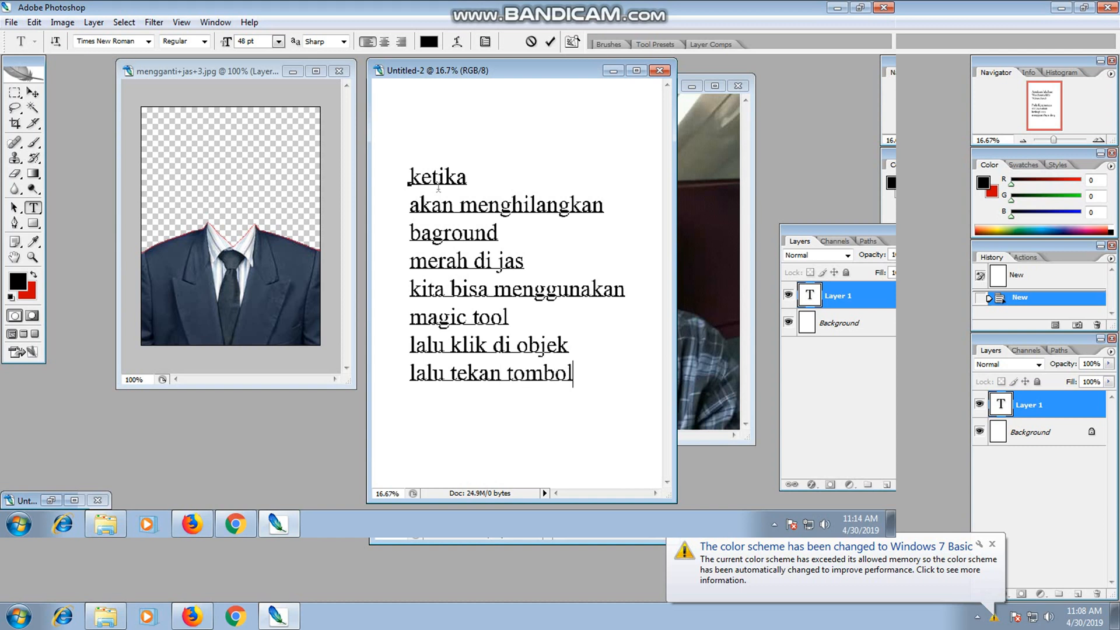
key("BackSpace")
type("del")
type("e")
type("t ")
type("ta")
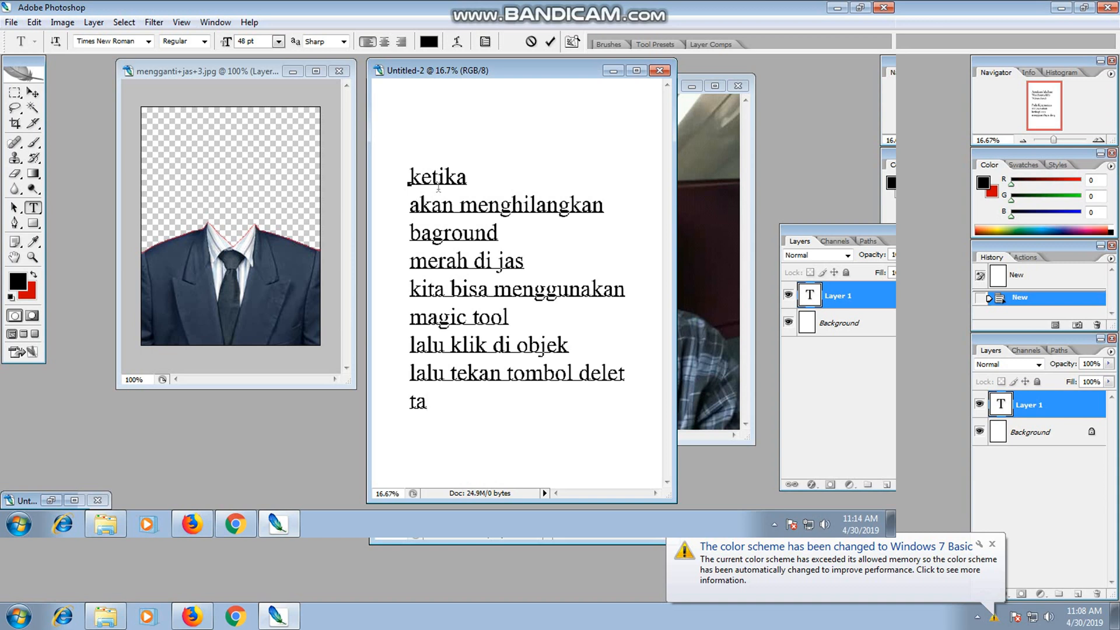
type("p")
Add the line "supaya bentuk tranparan" to the instruction.
key("BackSpace")
key("BackSpace")
type("supaya")
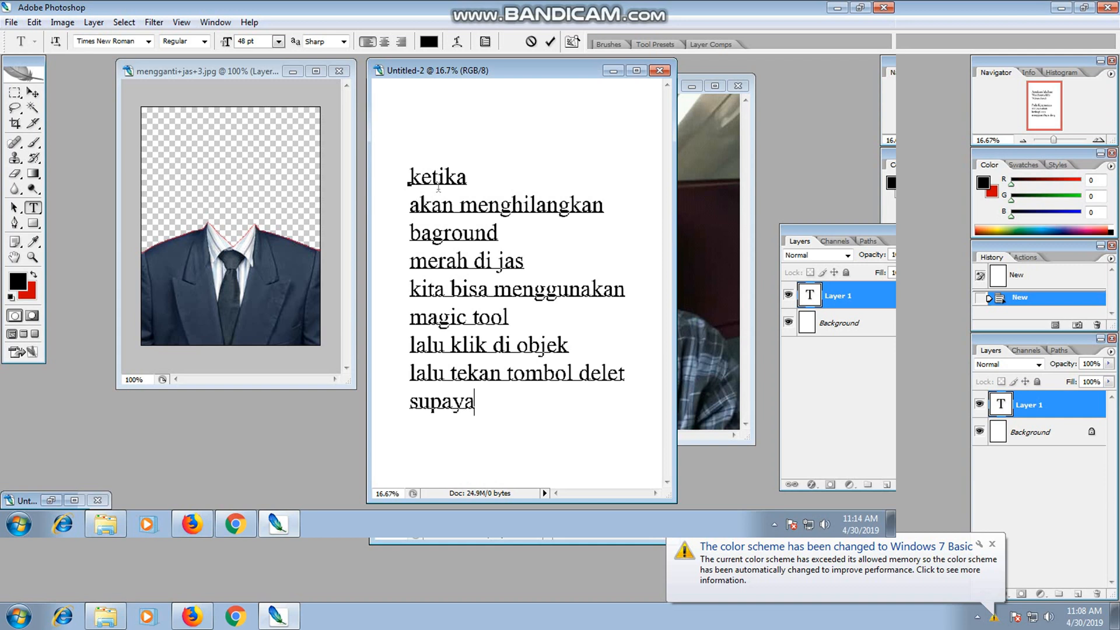
type(" bentuk t")
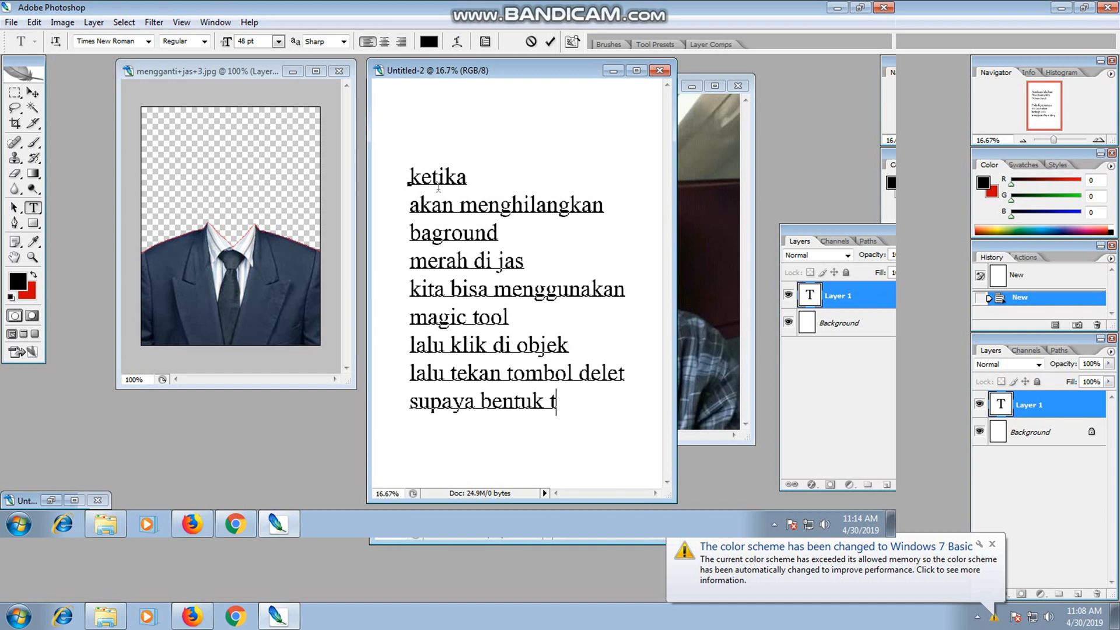
type("ranparan")
Finish the instruction with the lines "kita harus drag photo di" and "layarnyah".
key("Return")
type("kita h")
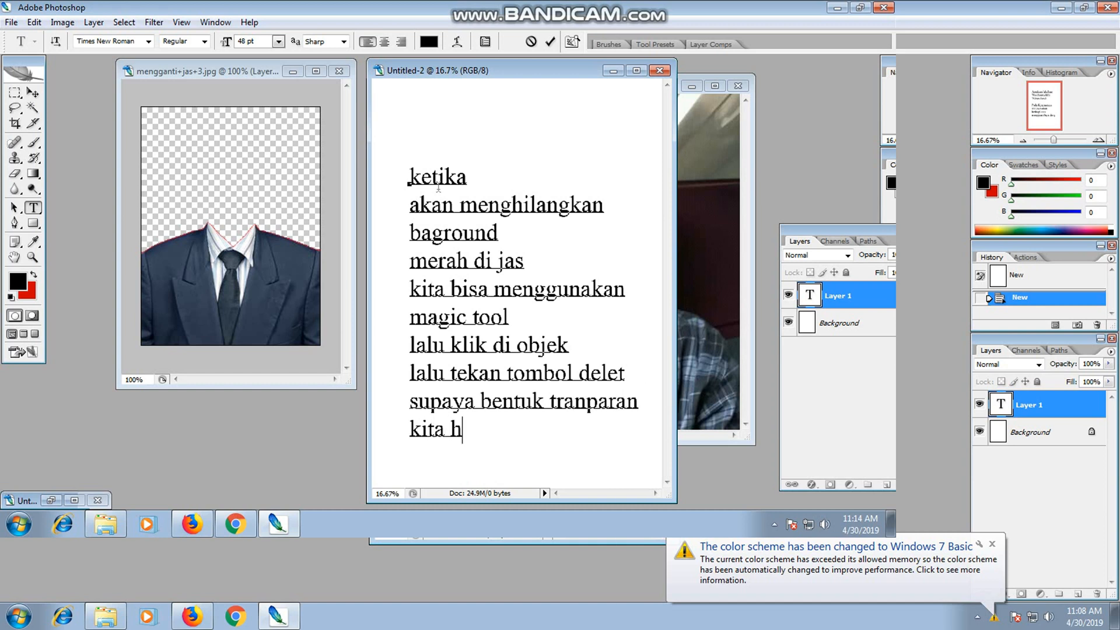
type("aru")
key("Left")
key("Delete")
type("rus drag")
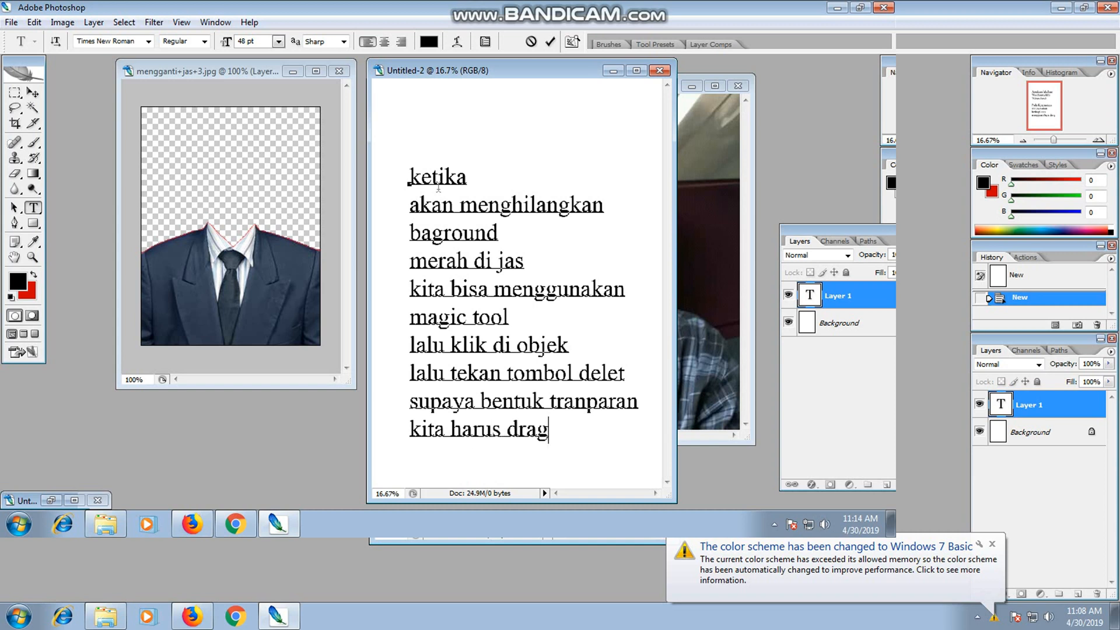
type(" pht")
key("BackSpace")
key("BackSpace")
key("BackSpace")
type("photo di")
key("Return")
type("layarnyah")
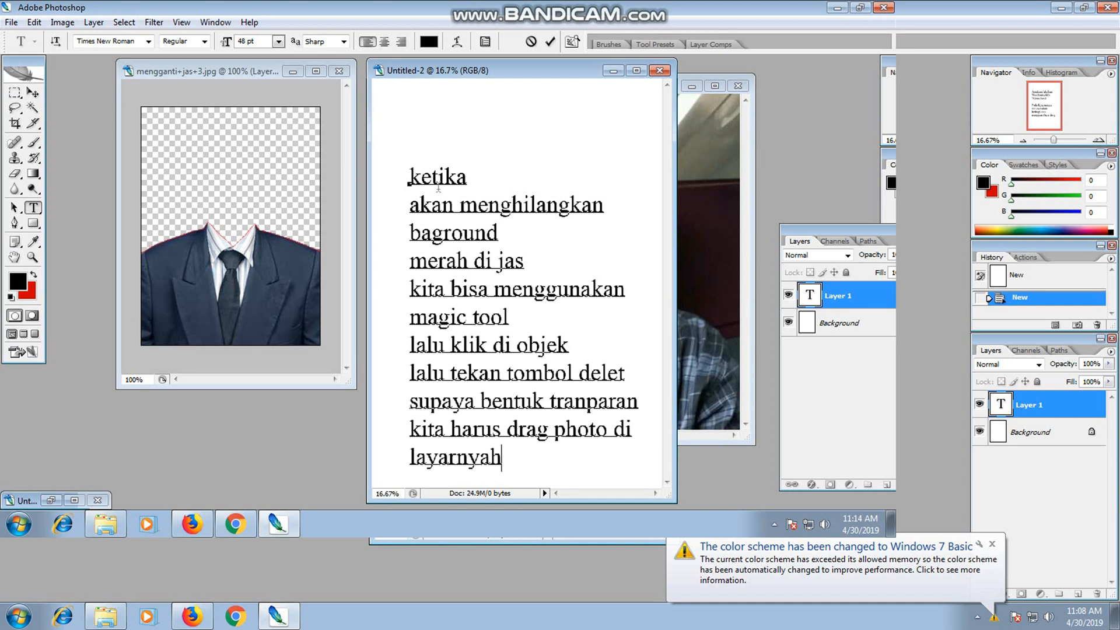
Commit the finished instruction text and close its document without saving.
left_click(34, 95)
left_click(659, 71)
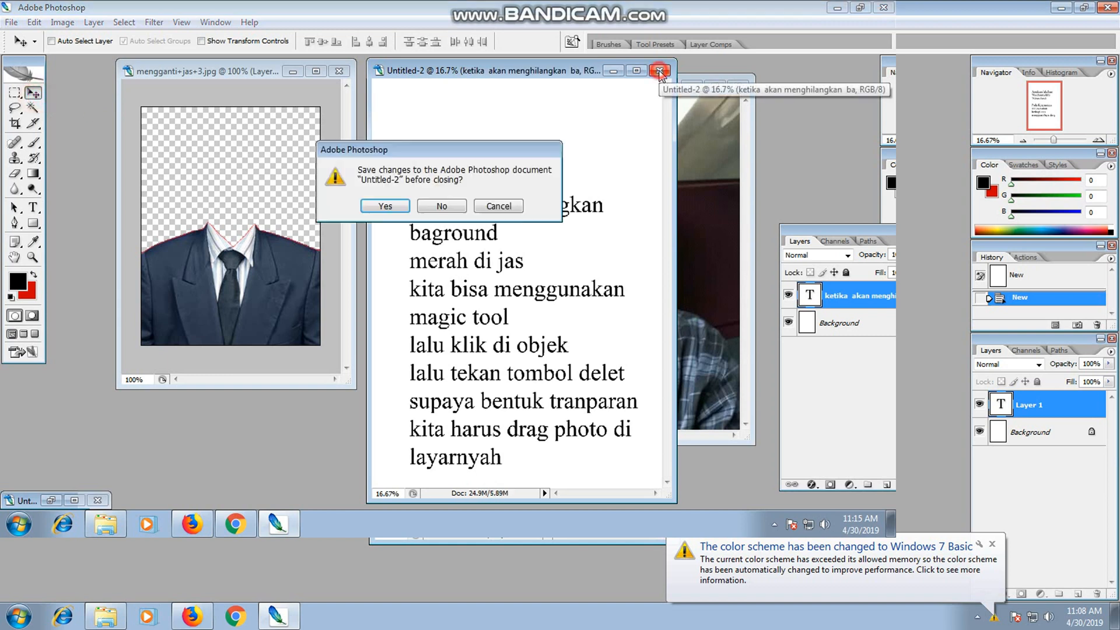
left_click(442, 206)
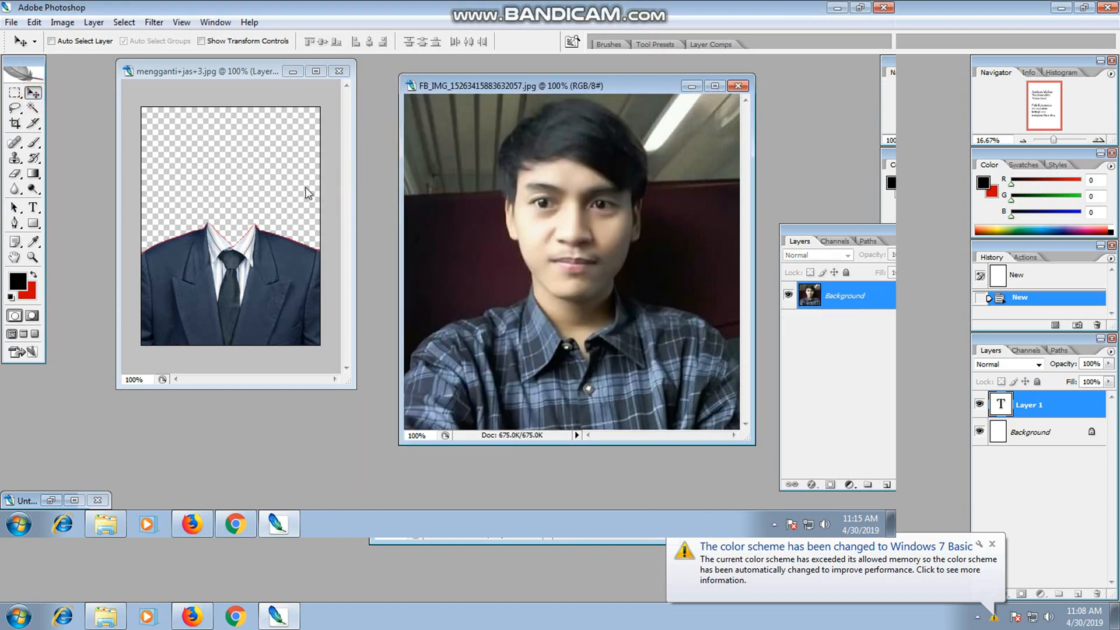
Copy the portrait photo into the suit document with the Move tool and place its layer beneath the suit layer.
left_click_drag(500, 197, 212, 211)
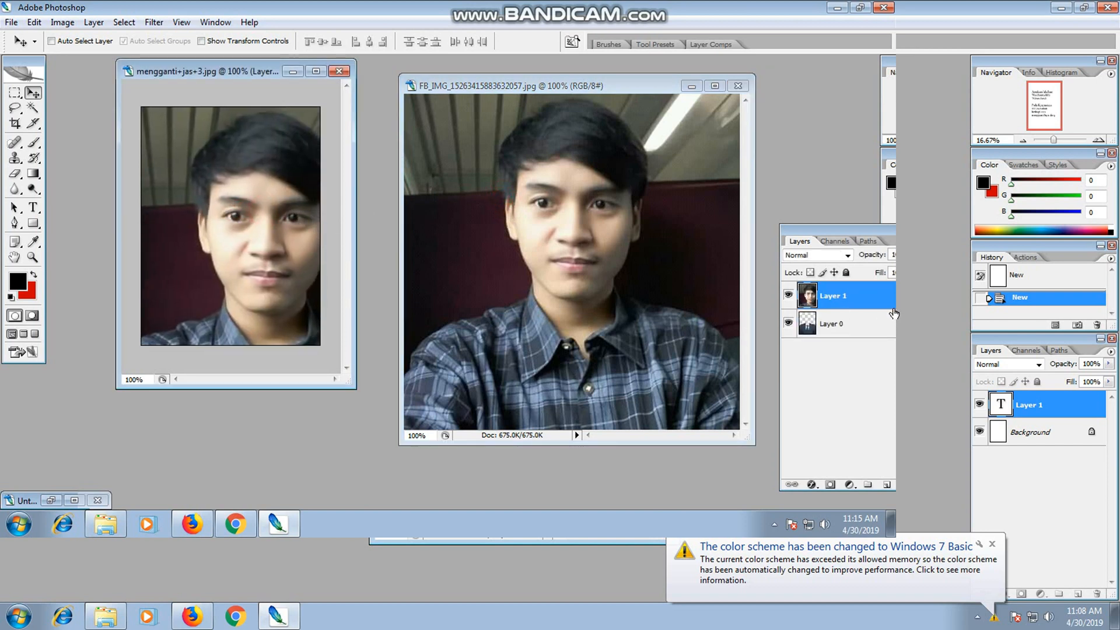
left_click_drag(851, 304, 849, 334)
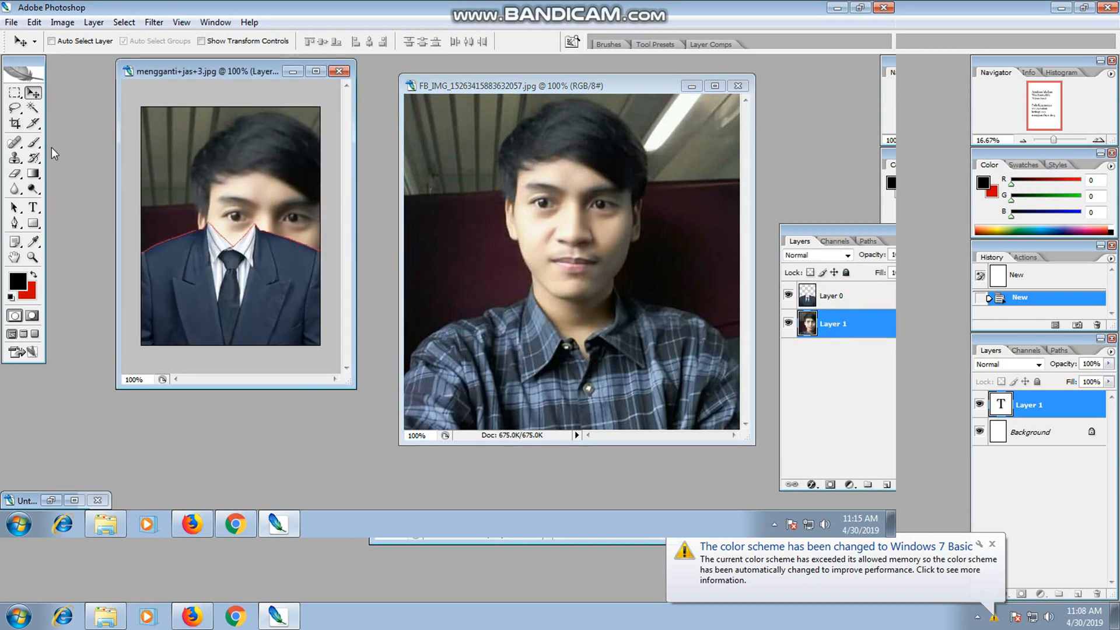
Scale the portrait layer to 44.1% with Free Transform and position the face above the suit's collar.
key("ctrl+t")
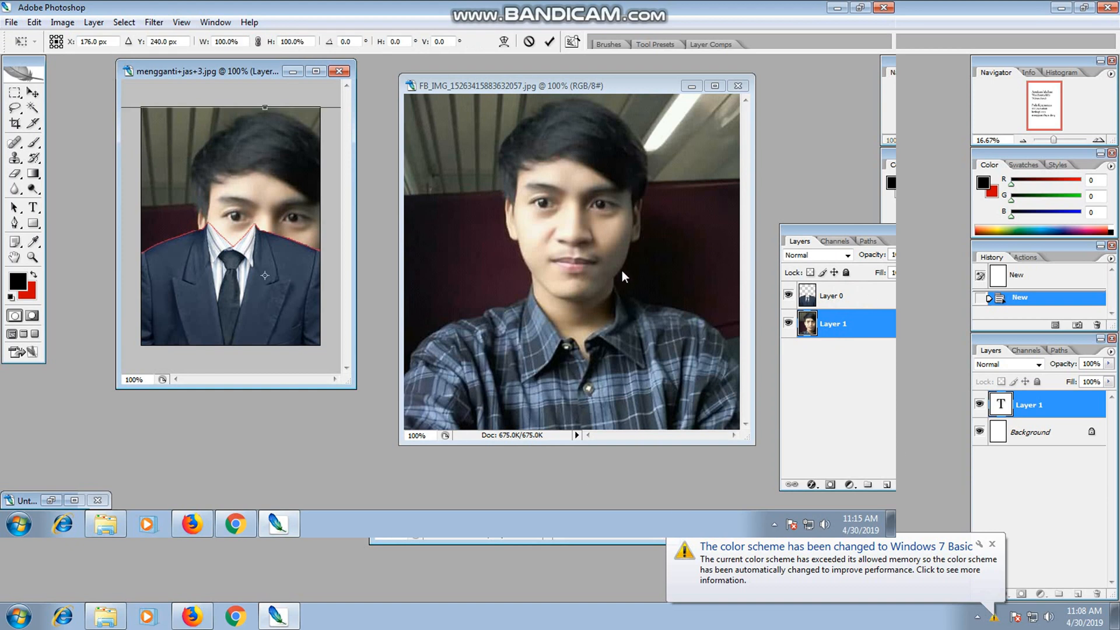
key("ctrl+minus")
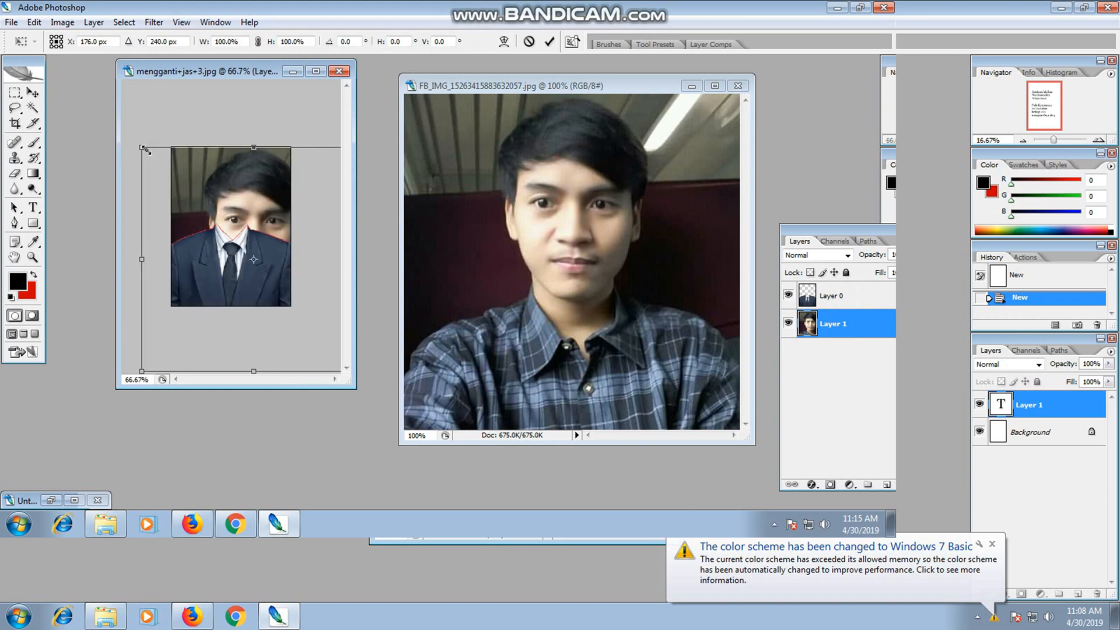
left_click_drag(143, 149, 206, 211)
left_click_drag(279, 229, 257, 196)
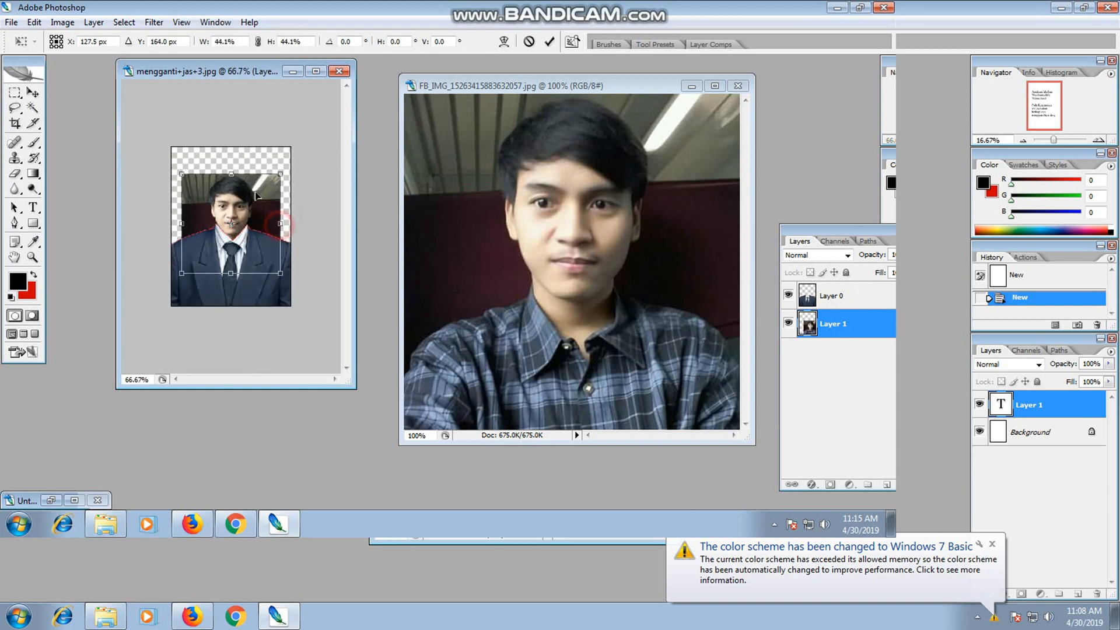
left_click(318, 71)
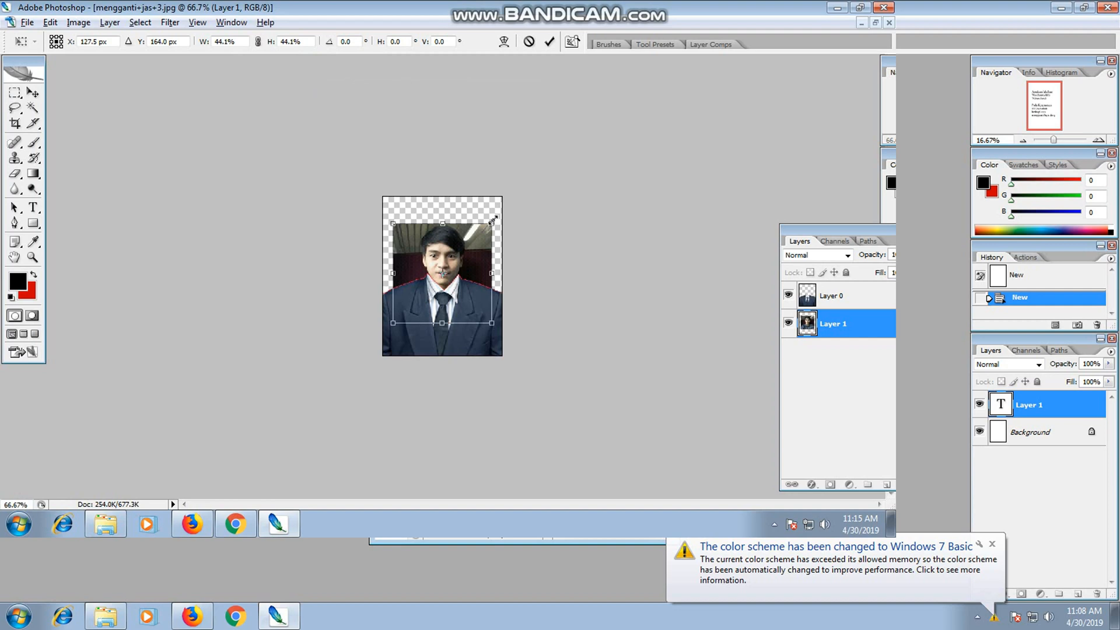
Enlarge the portrait slightly, align its neck with the suit's collar and apply the transform.
left_click_drag(491, 224, 499, 209)
key("ctrl+plus")
left_click_drag(474, 244, 470, 233)
double_click(469, 239)
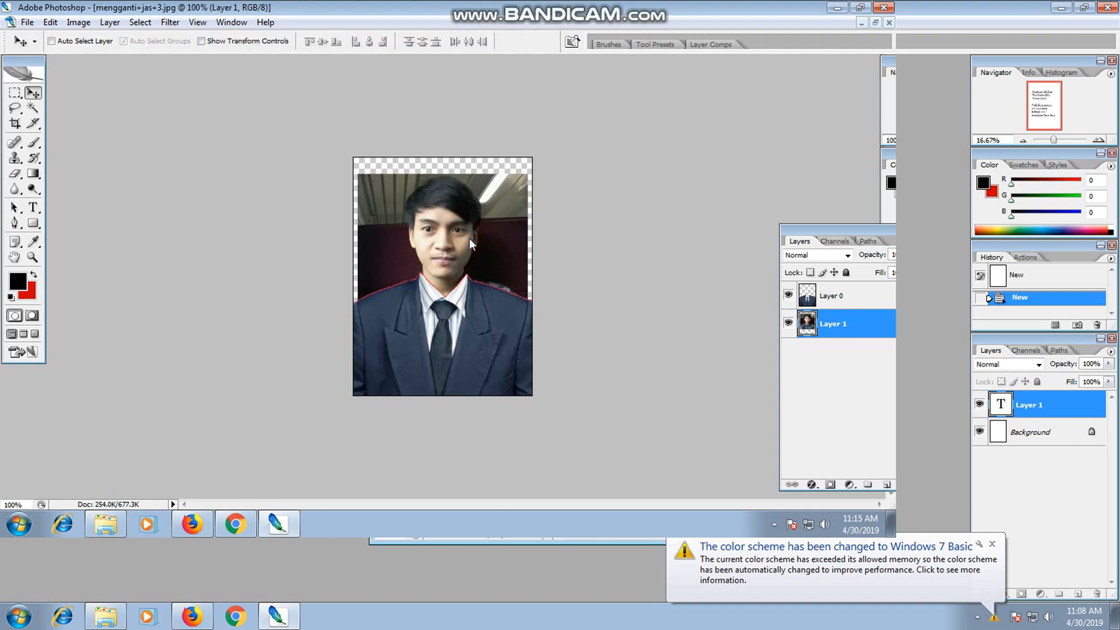
Flatten the suit and portrait layers into one image.
right_click(837, 323)
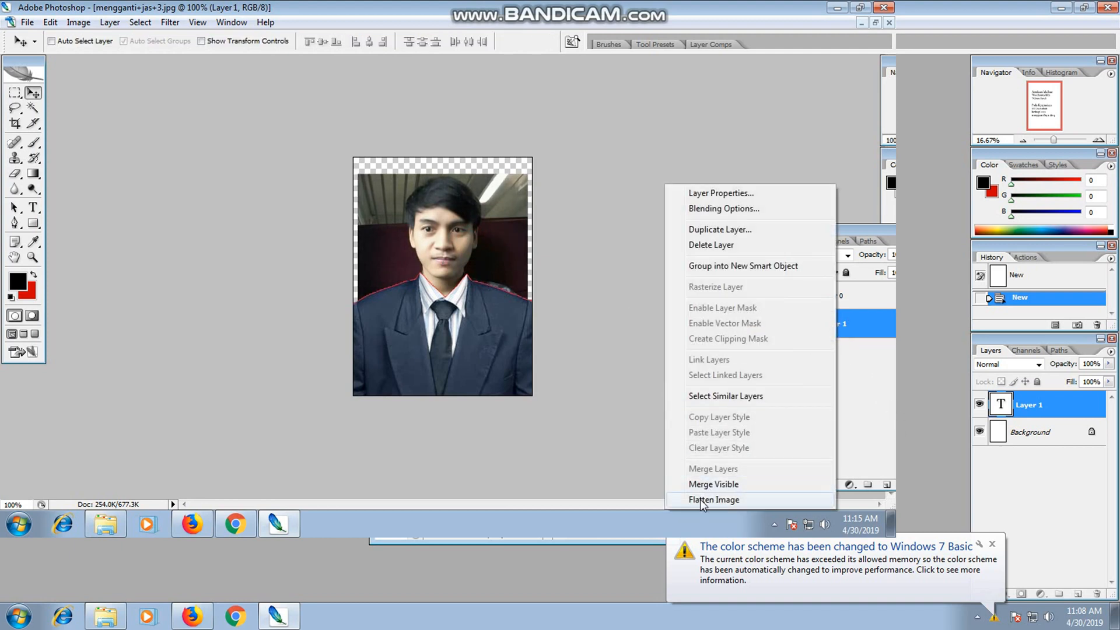
left_click(700, 499)
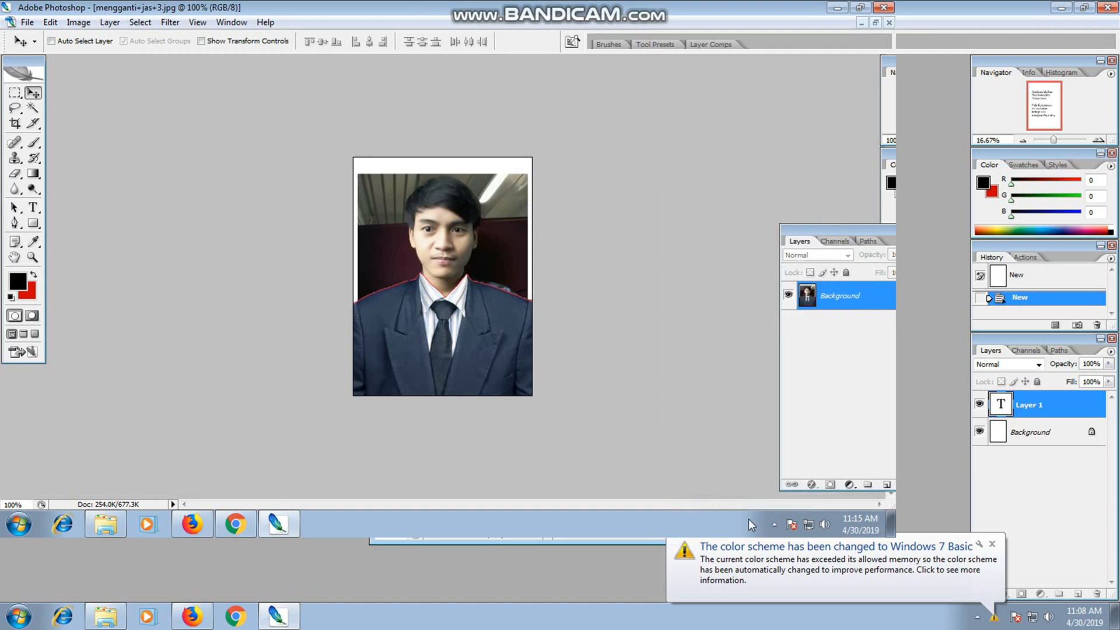
scroll(441, 284, "up", 2)
scroll(407, 296, "down", 1)
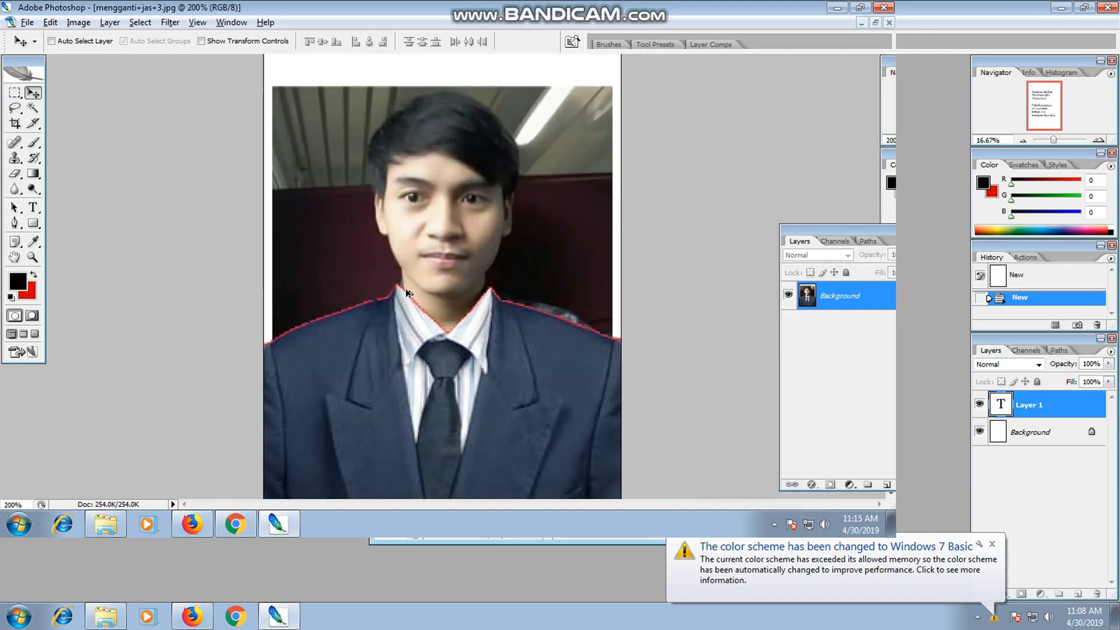
scroll(408, 294, "down", 1)
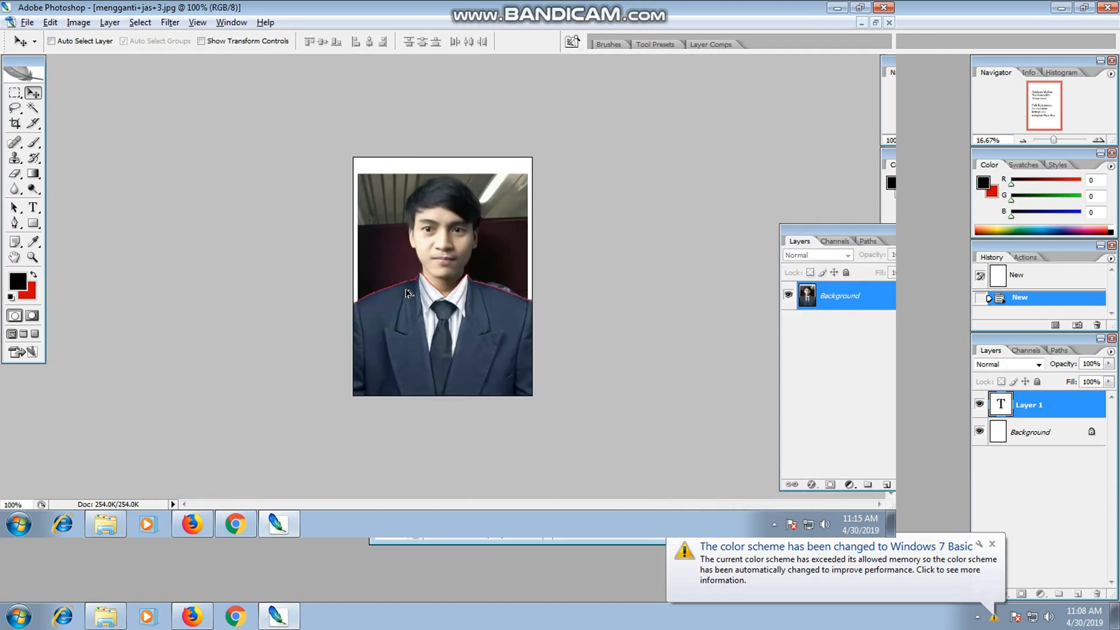
Begin a Pen path just outside the suit's left edge and trace the left shoulder up to the collar tip.
left_click(14, 223)
left_click(348, 310)
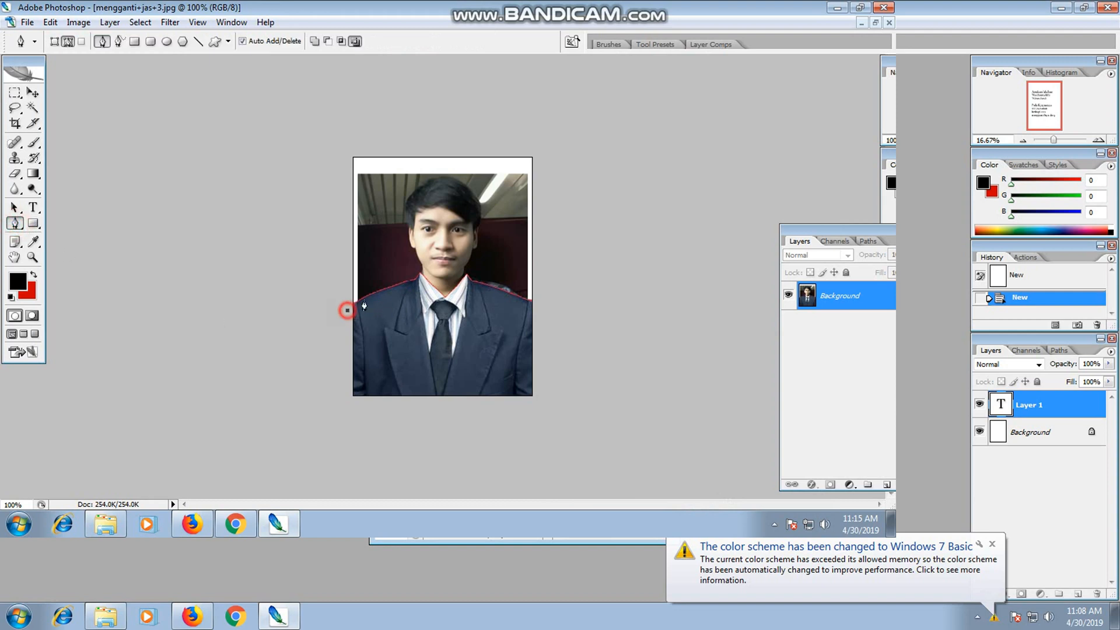
left_click_drag(387, 289, 408, 286)
key("ctrl+plus")
key("ctrl+plus")
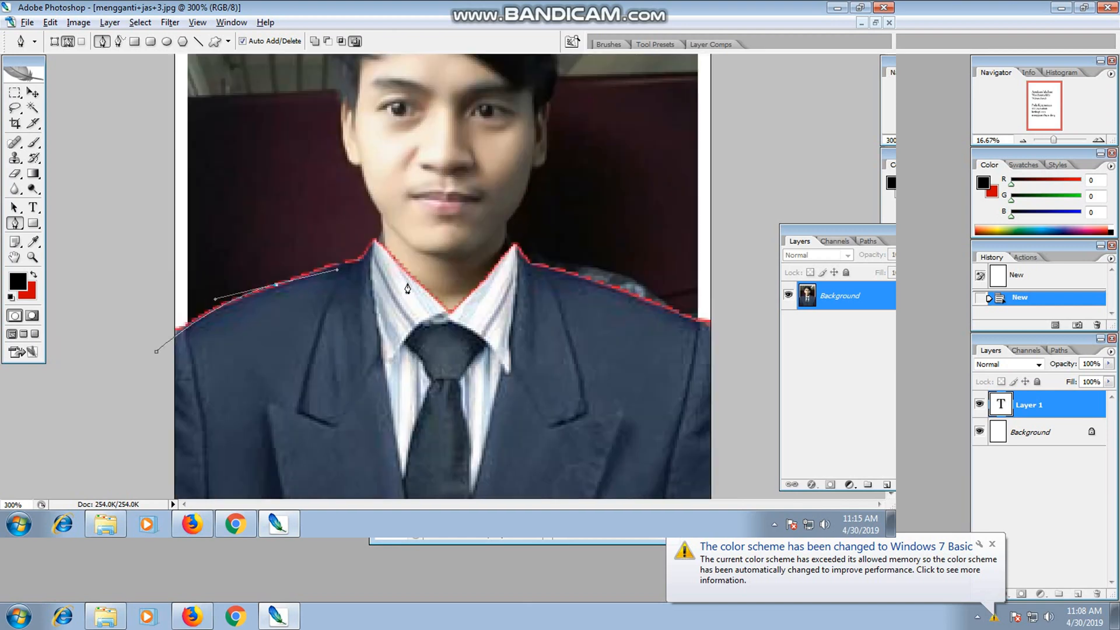
left_click(362, 260)
left_click(375, 245)
Continue the Pen path up the left side of the neck and jaw and around the ear.
left_click(384, 235)
left_click(382, 213)
left_click(362, 164)
key("ctrl+alt+0")
key("ctrl+plus")
key("ctrl+plus")
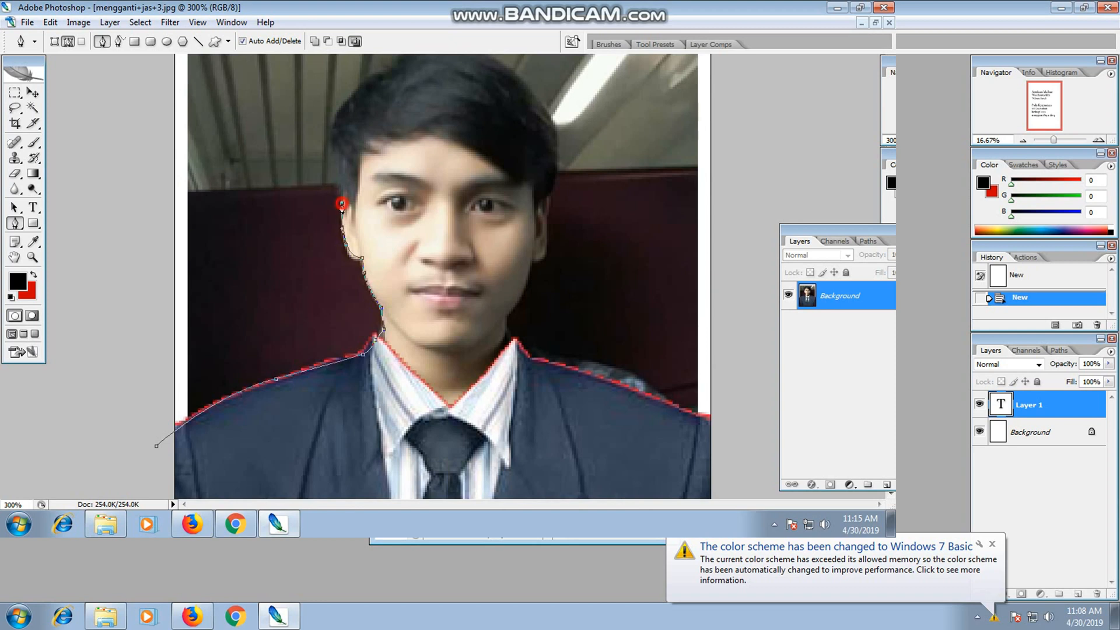
Trace the hair outline with curved Pen points from the left temple over the head to the right side.
left_click(346, 190)
left_click_drag(352, 98, 371, 80)
key("ctrl+minus")
left_click_drag(447, 92, 470, 95)
left_click_drag(508, 131, 522, 233)
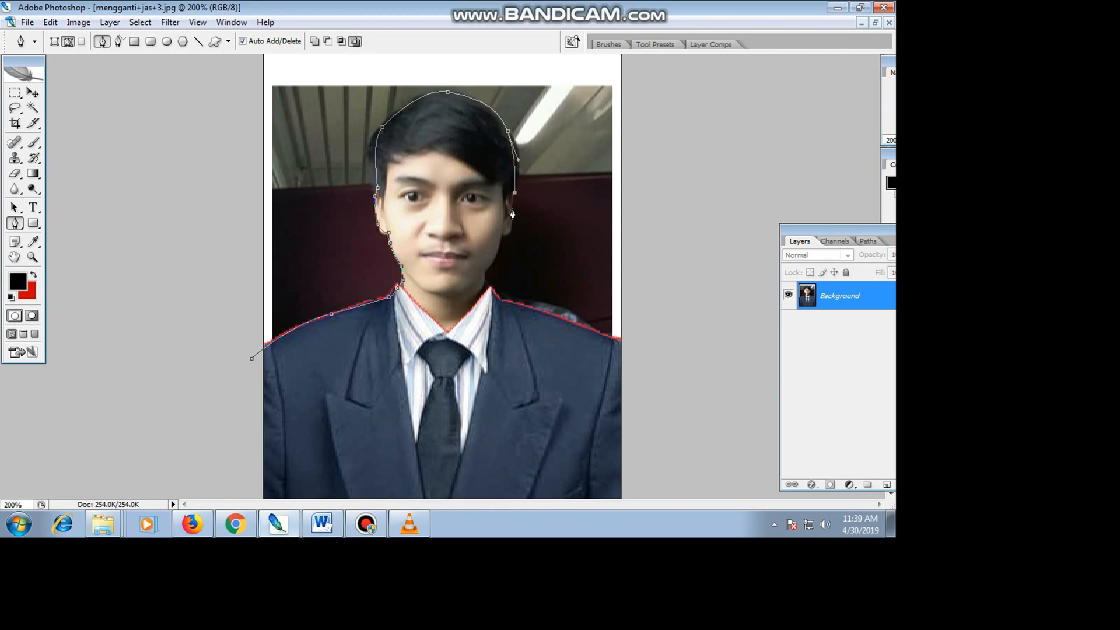
Trace the path down the right ear, jaw and neck and along the right shoulder past the suit's edge.
left_click_drag(513, 208, 512, 221)
left_click(508, 234)
left_click(503, 237)
left_click_drag(494, 259, 489, 269)
left_click(484, 280)
left_click(503, 302)
left_click_drag(622, 344, 653, 349)
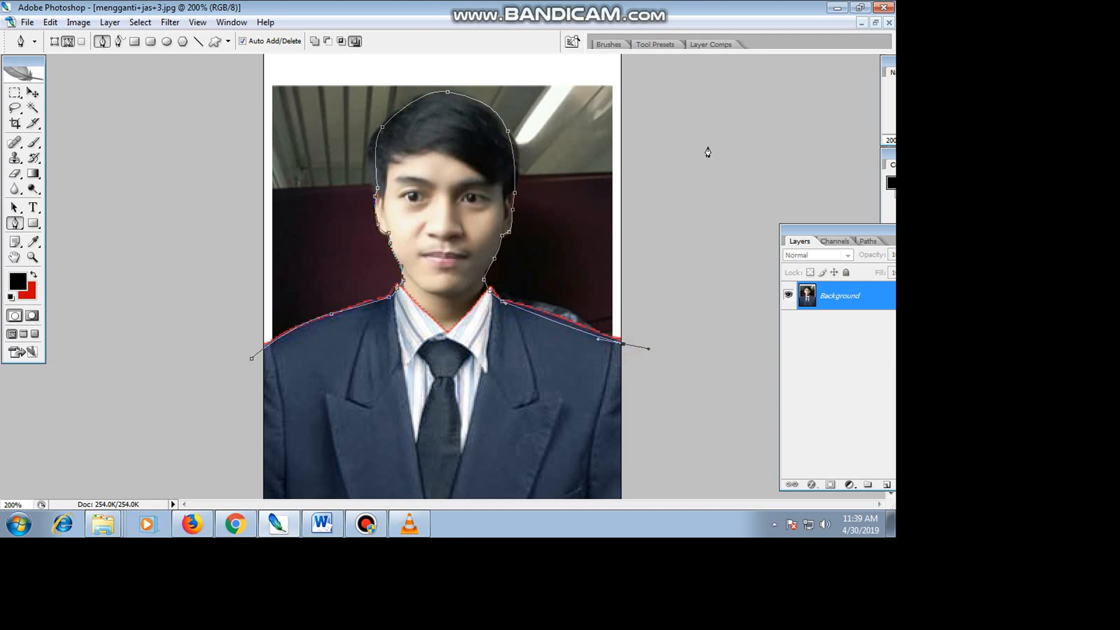
Lead the path with wide curves outside the canvas, over the top and back toward its starting point.
scroll(628, 182, "down", 3)
left_click_drag(602, 98, 683, 114)
left_click_drag(273, 100, 232, 170)
left_click_drag(223, 331, 266, 353)
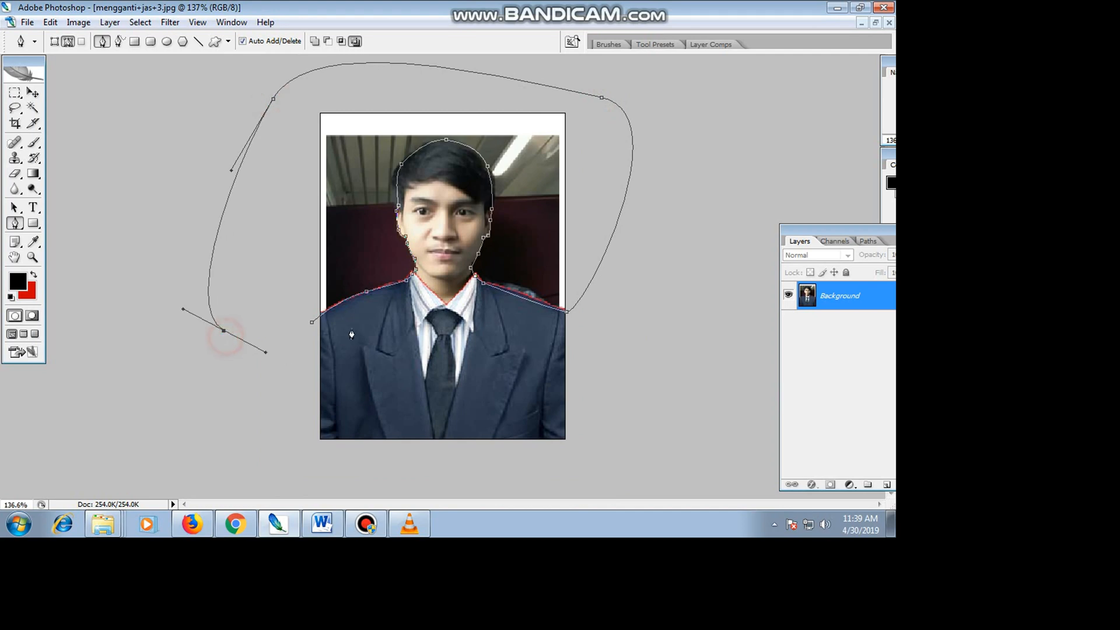
Turn the path into a new anti-aliased selection with a feather radius of 0 pixels.
right_click(370, 290)
left_click(419, 377)
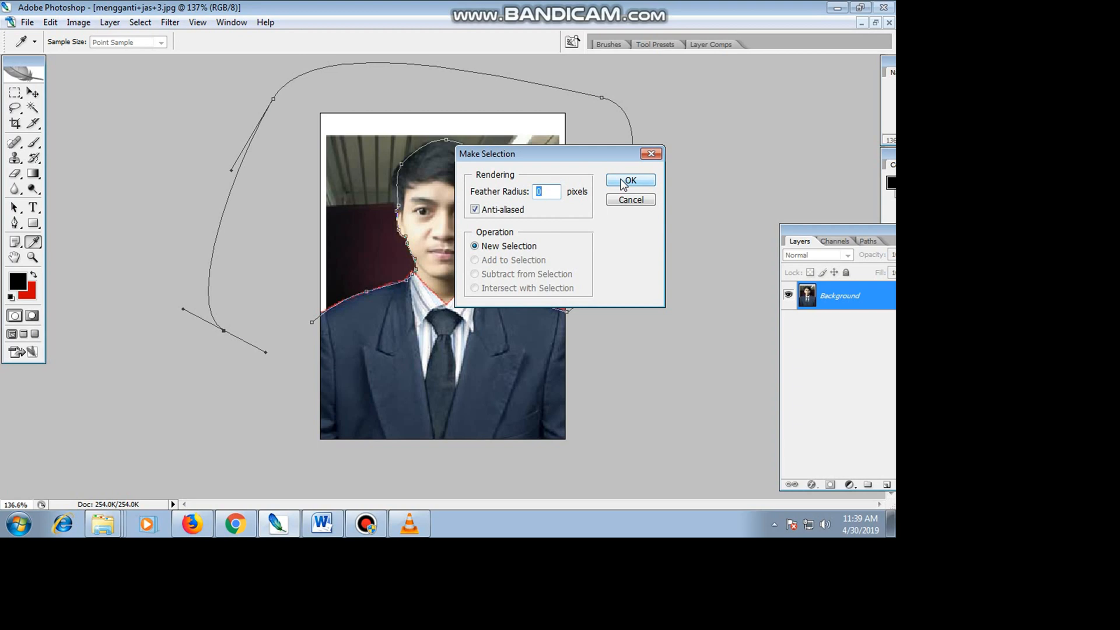
left_click(27, 22)
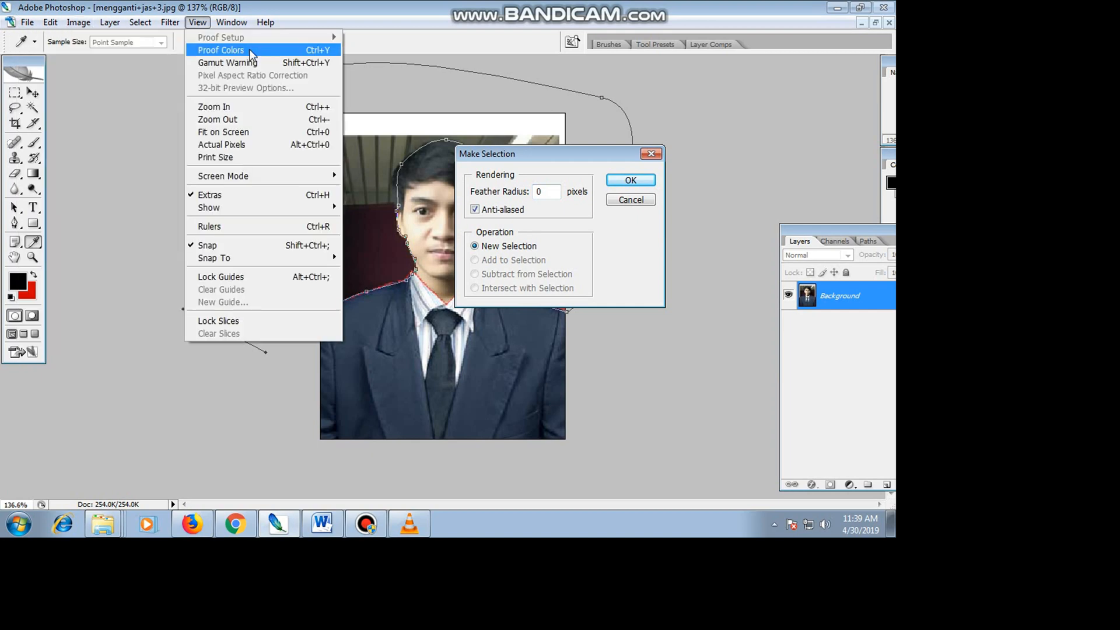
left_click(702, 99)
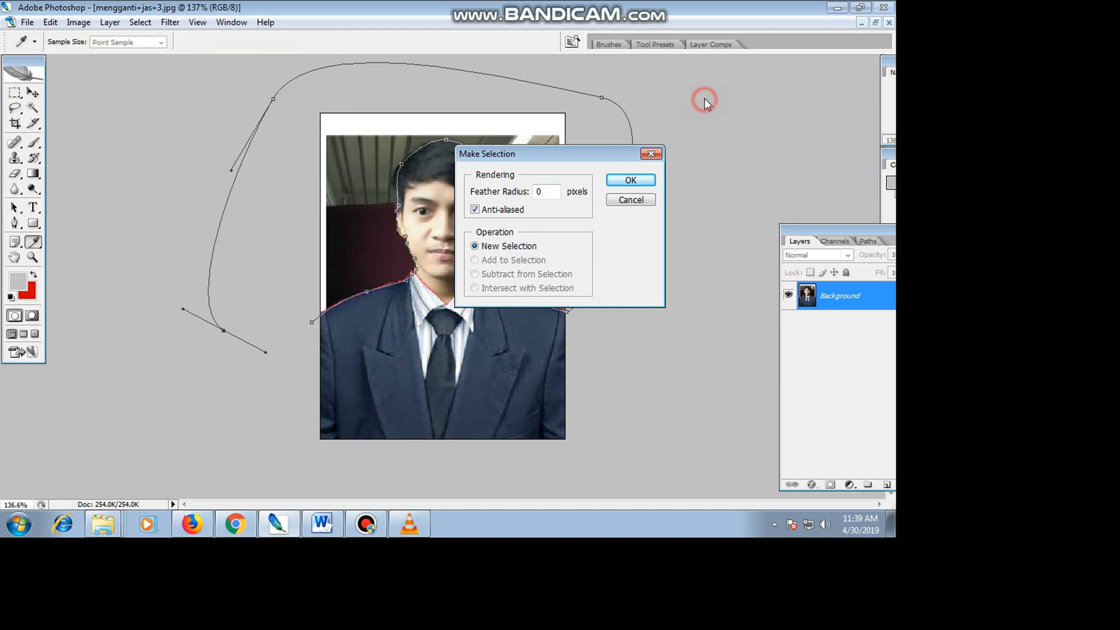
left_click(639, 182)
Create a new blank document and place its window beside the suit portrait's window.
left_click(25, 26)
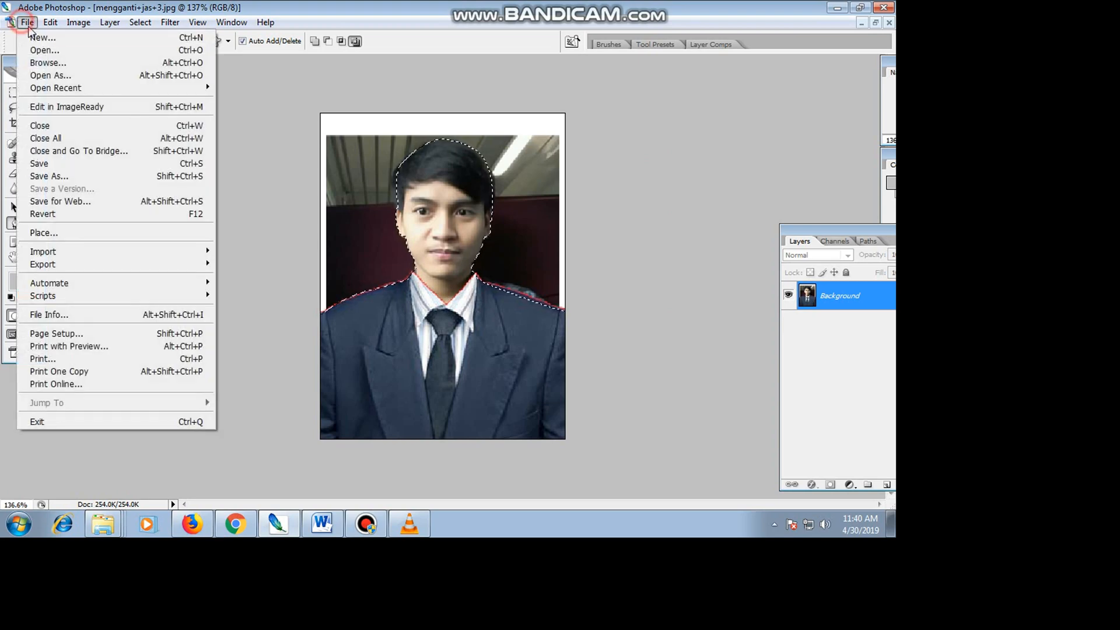
left_click(36, 36)
left_click(691, 166)
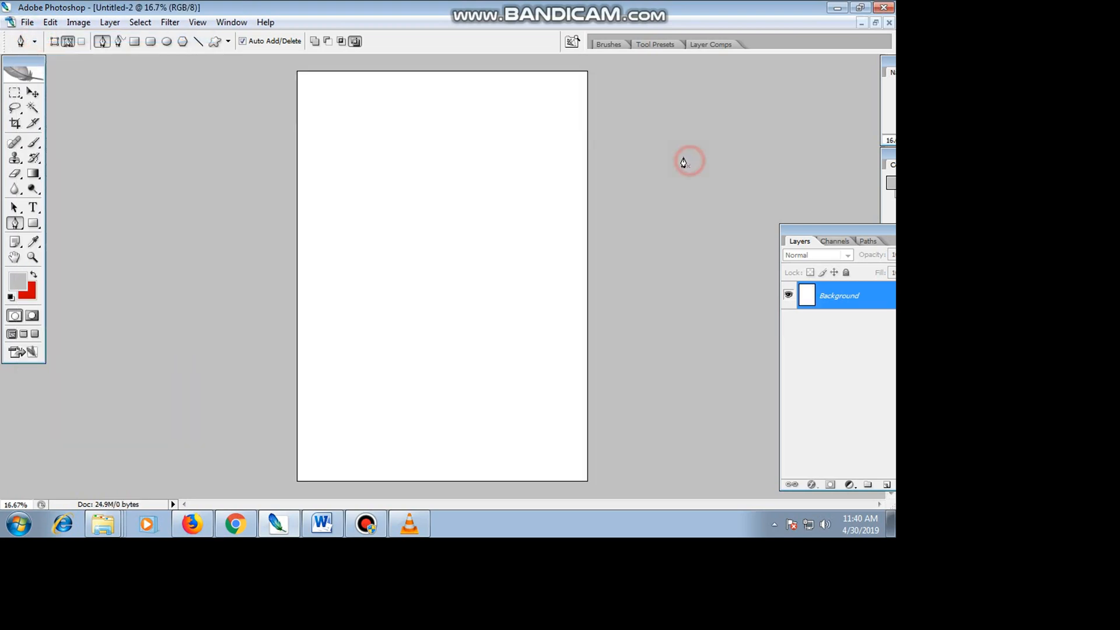
left_click(874, 22)
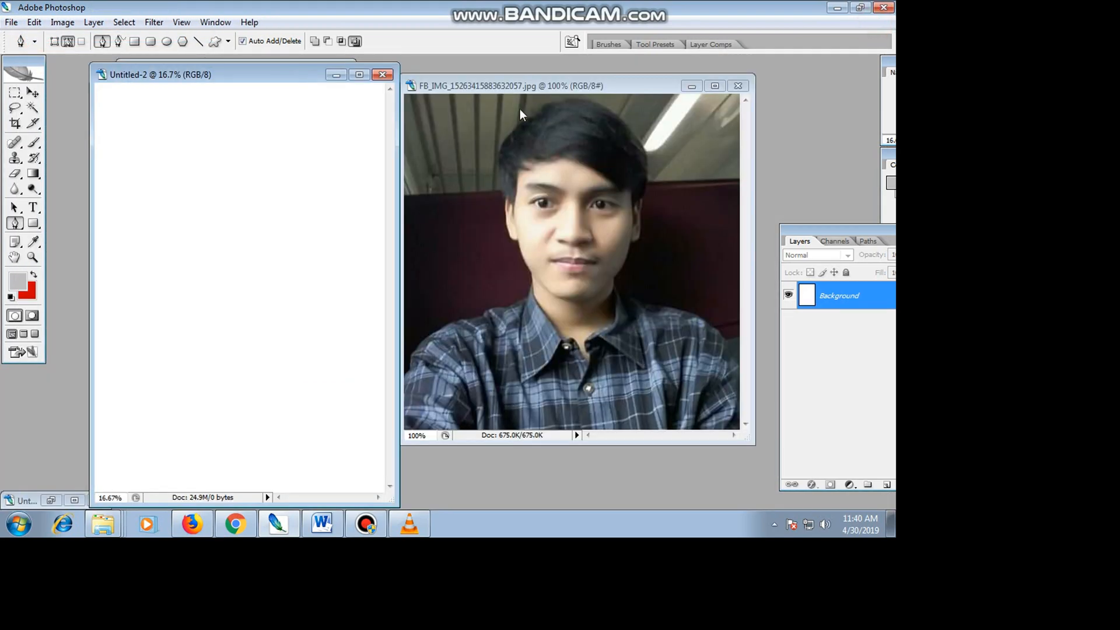
left_click_drag(292, 81, 662, 59)
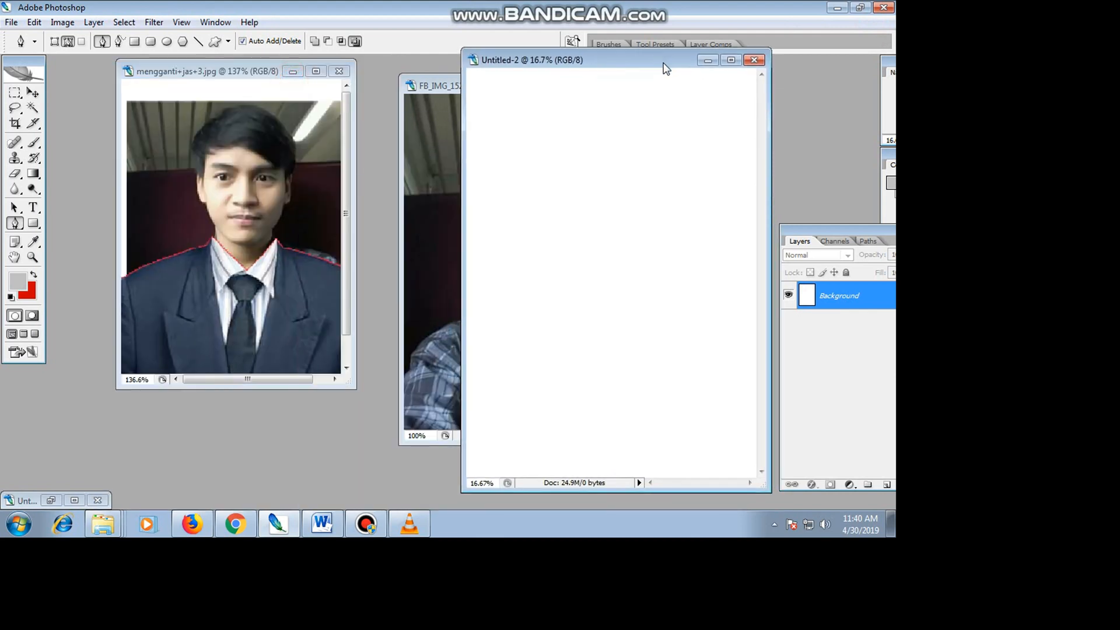
left_click(230, 191)
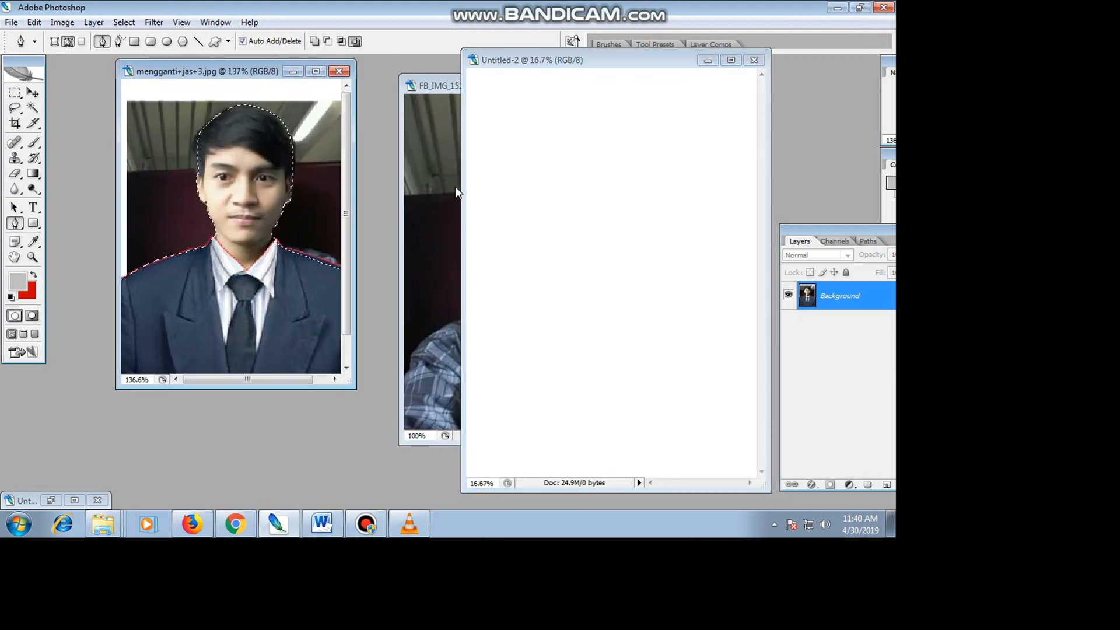
Start a text near the top of the blank document with the line "SETELAH ITU".
left_click(34, 208)
left_click(510, 119)
left_click(504, 137)
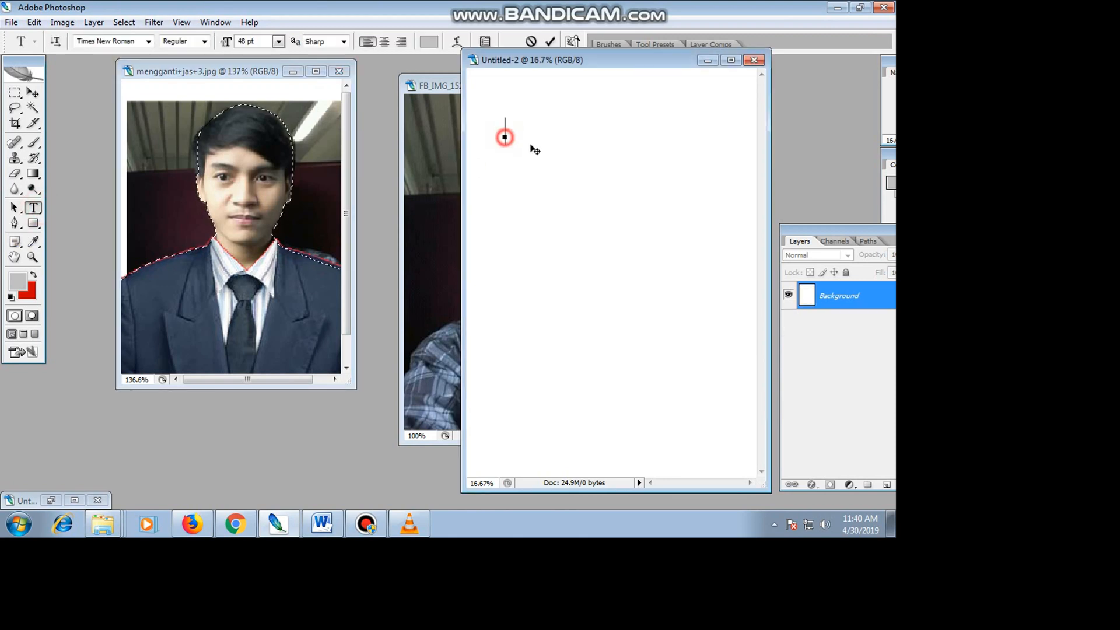
type("S")
key("BackSpace")
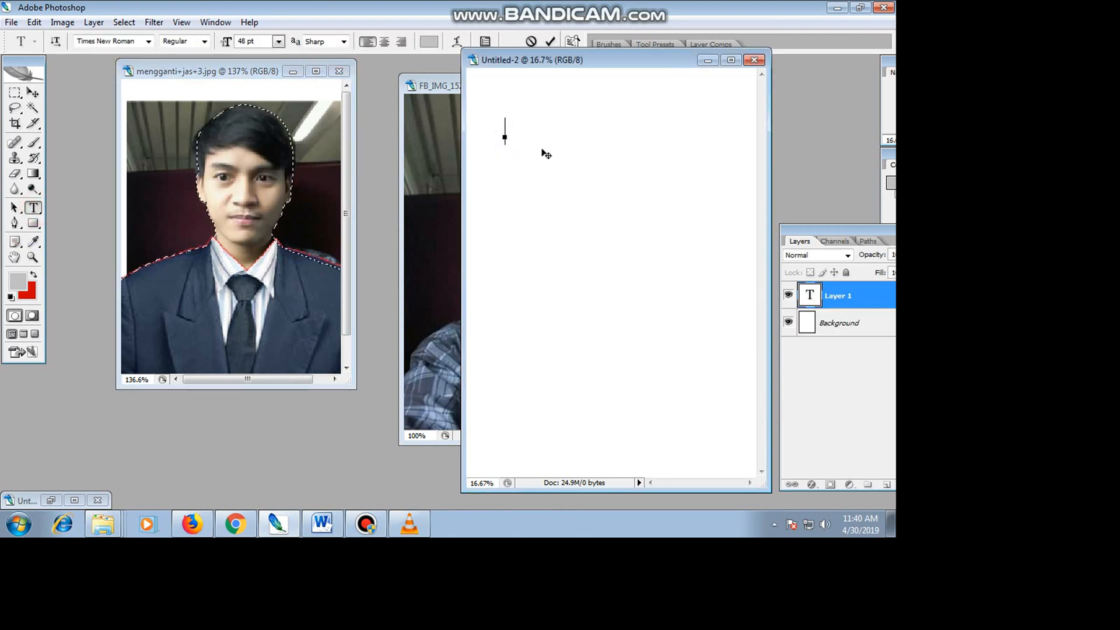
type("SETELAH IT")
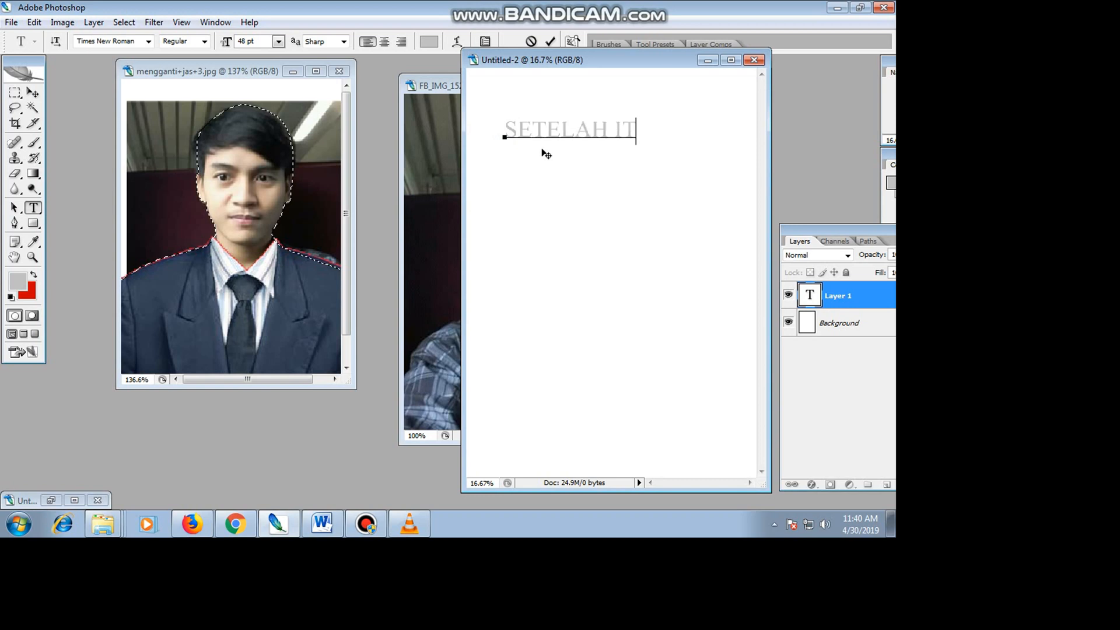
type("U")
key("Return")
Add the line "KITA PILIH" to the instruction text.
type("KITA KLI")
type("K")
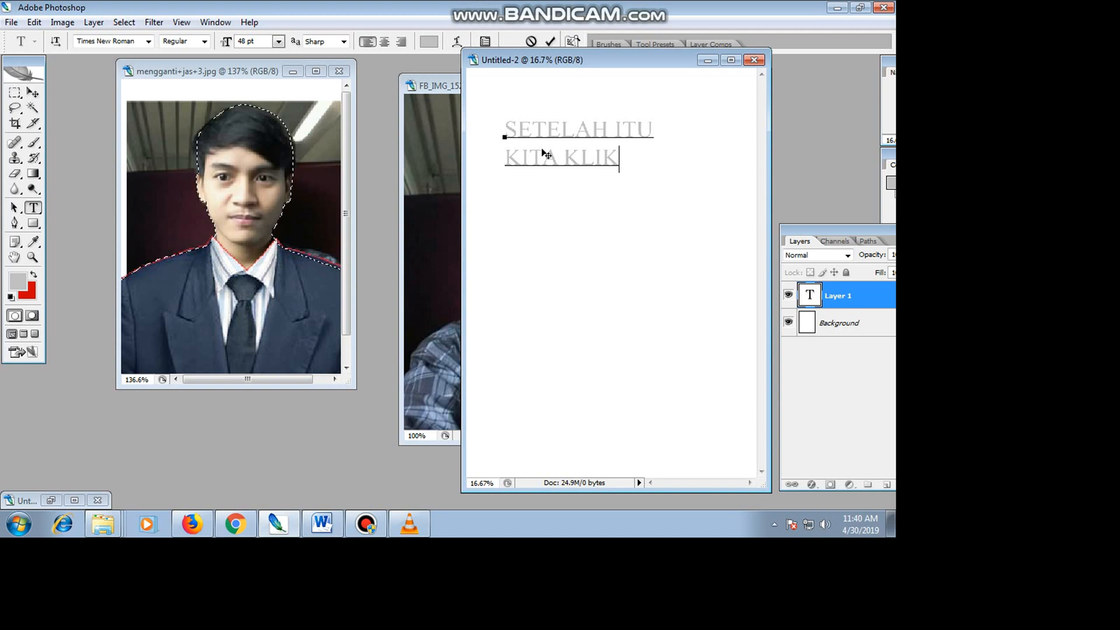
key("BackSpace")
key("BackSpace")
key("BackSpace")
key("BackSpace")
type("PILIH")
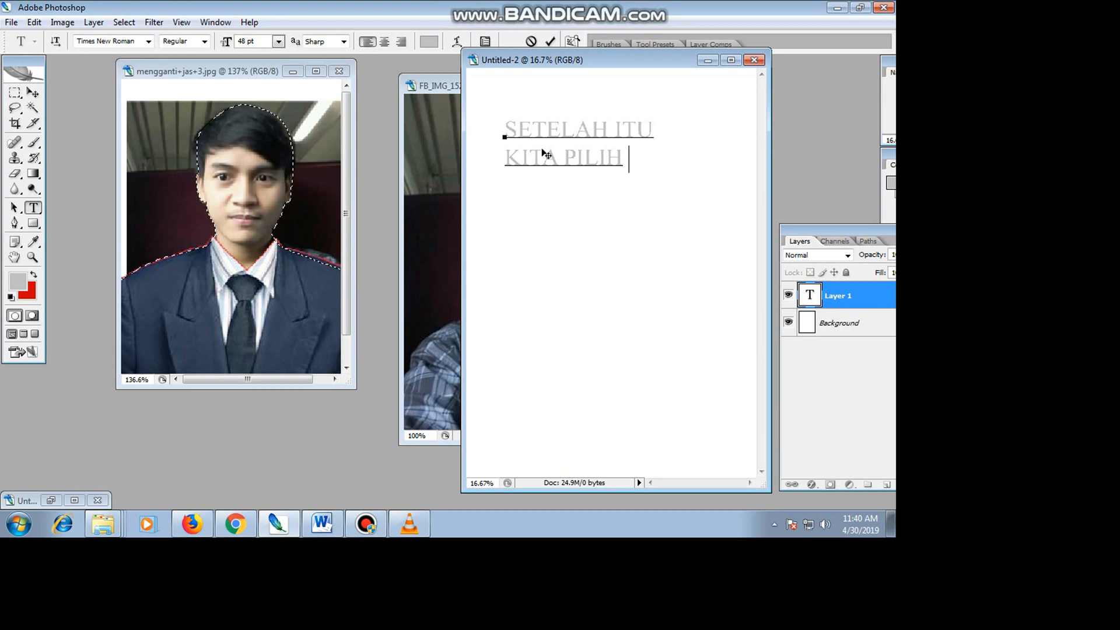
Continue the instruction with the lines "MAKE SELECTION", "LALU KLIK TOMBOL" and "DELET".
key("Return")
type("MAKE SEL")
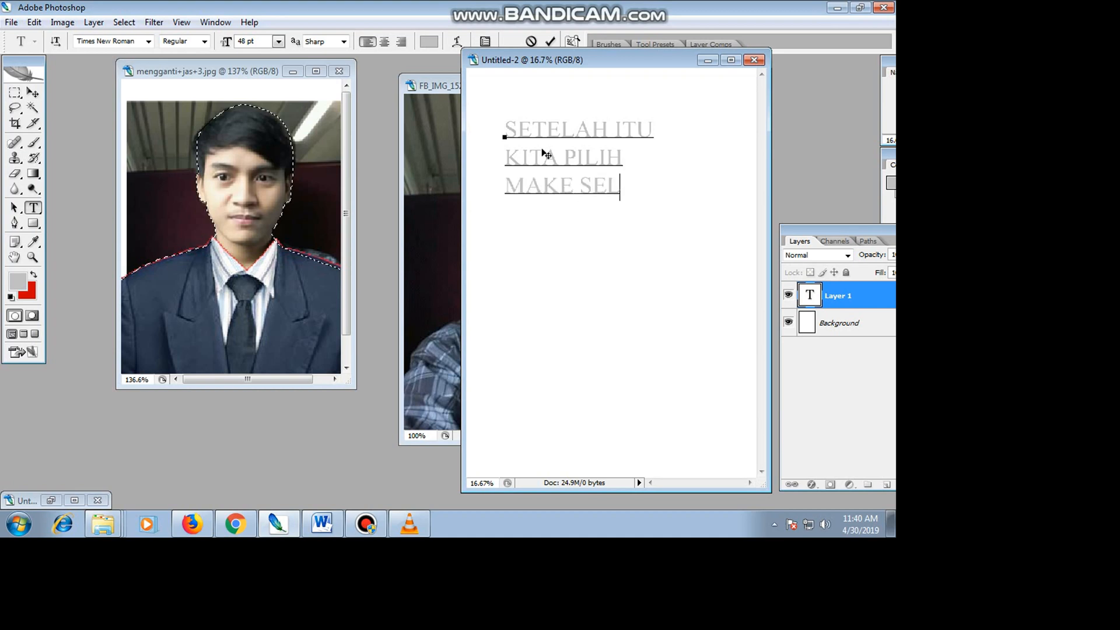
type("ECTIO")
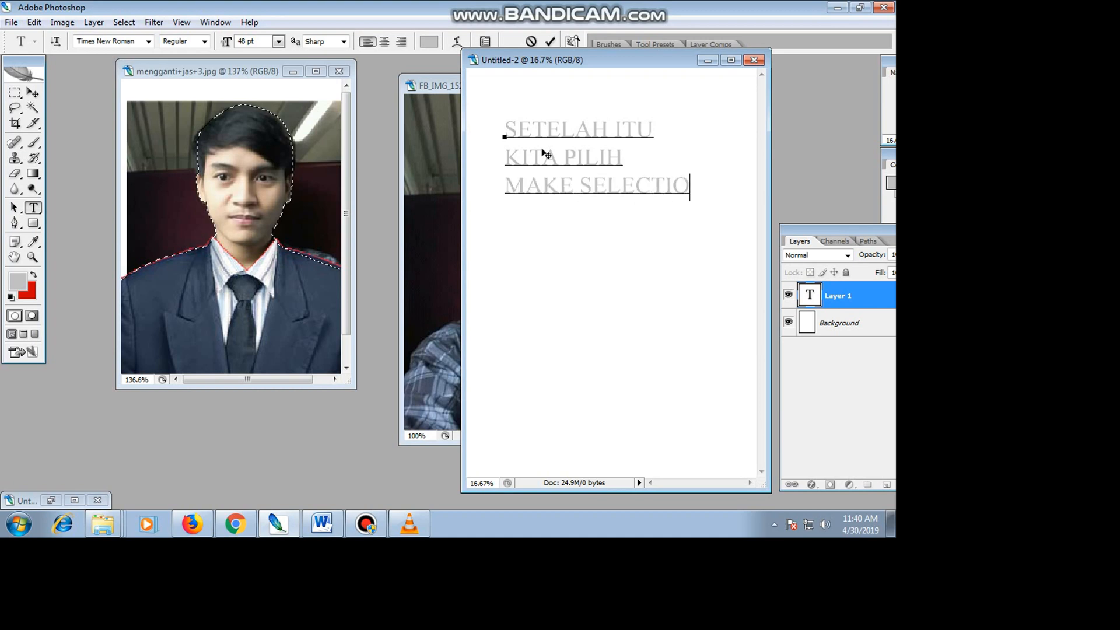
type("N LALU ")
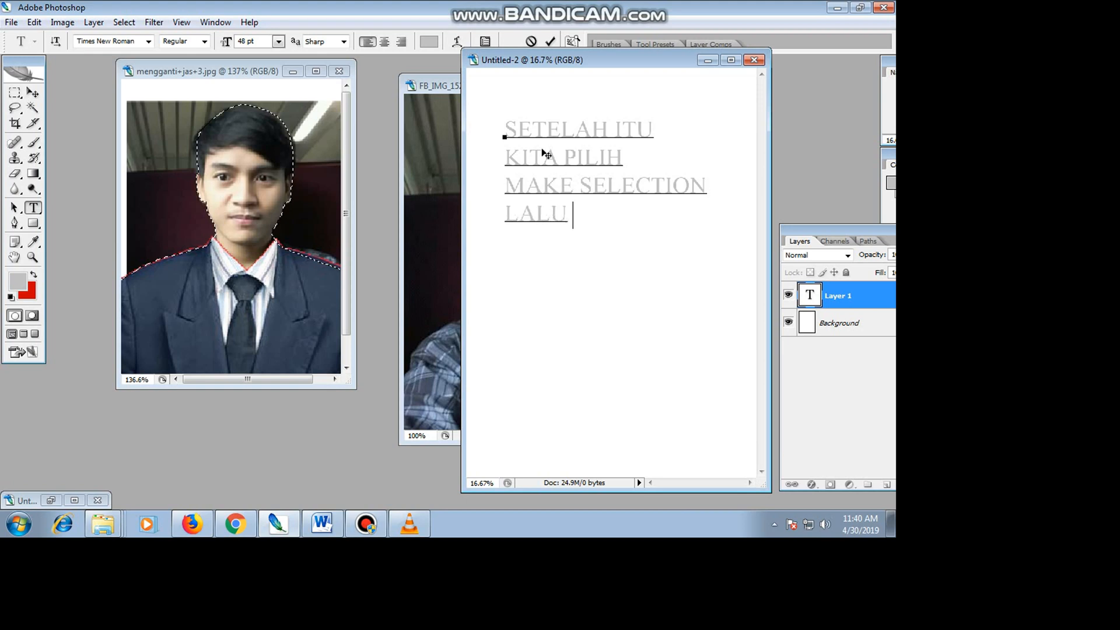
type("KLIK TO")
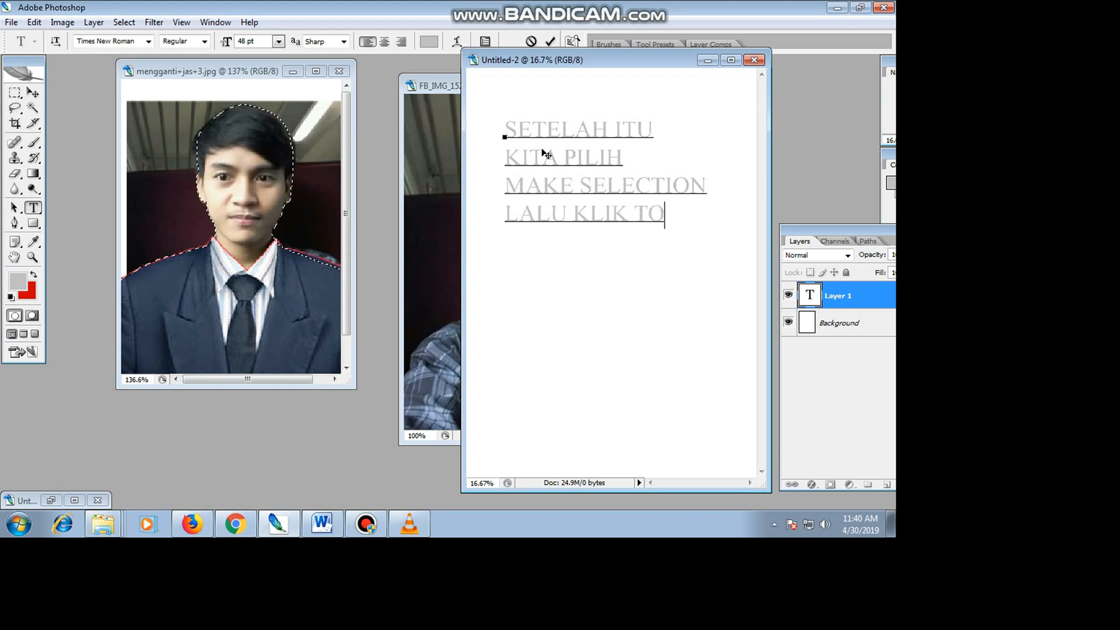
type("MBOL")
key("Return")
type("DELET")
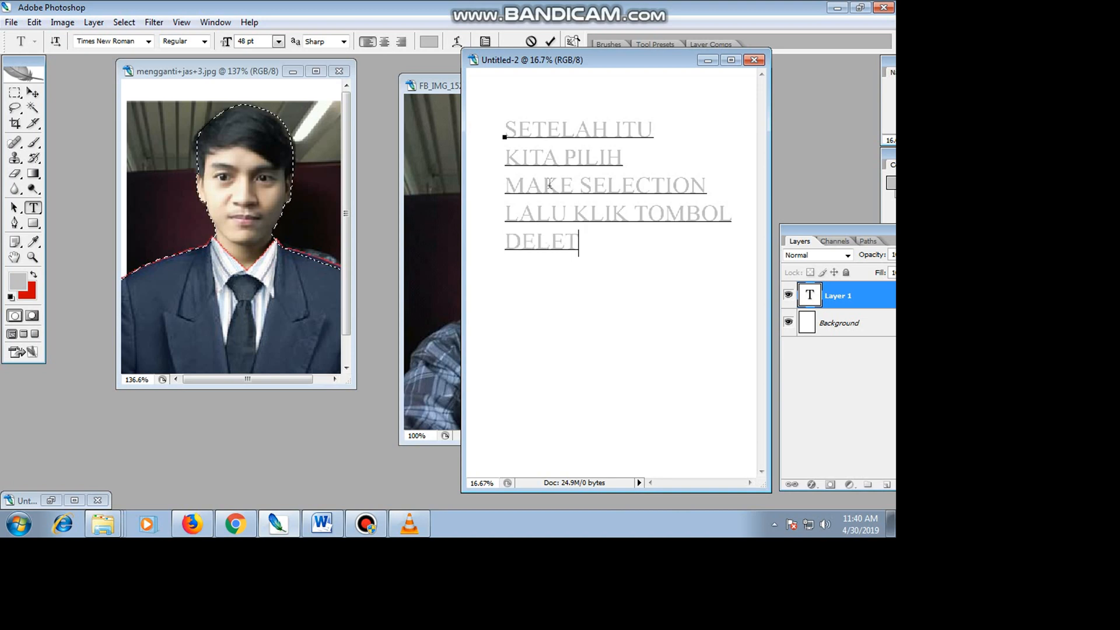
Change the colour of all the instruction text to black (000000) and commit the text.
left_click_drag(592, 249, 507, 129)
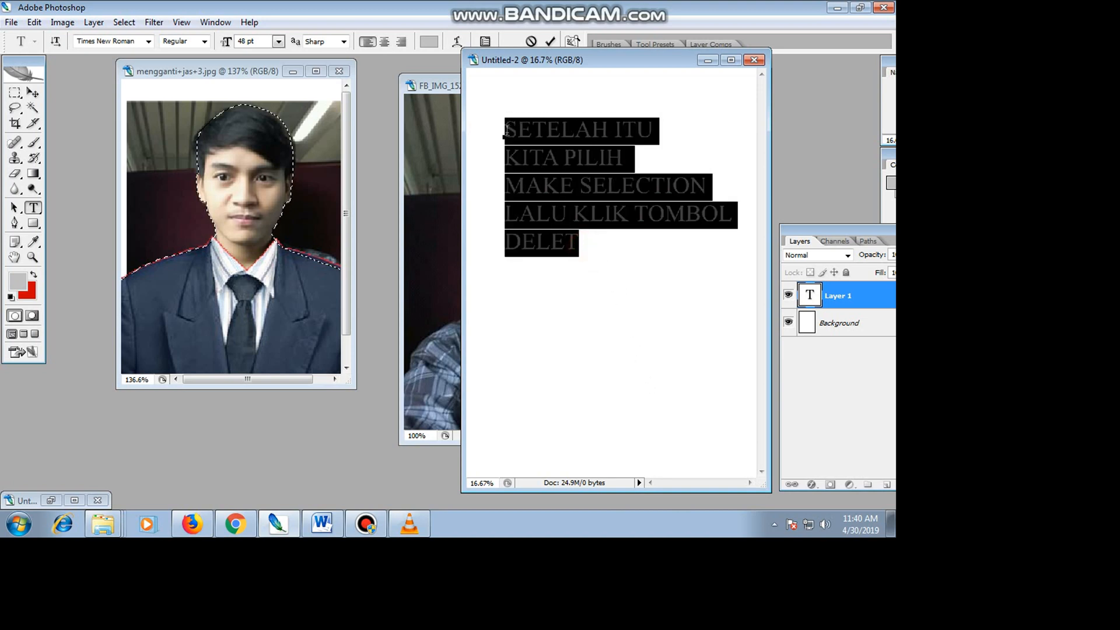
left_click(429, 41)
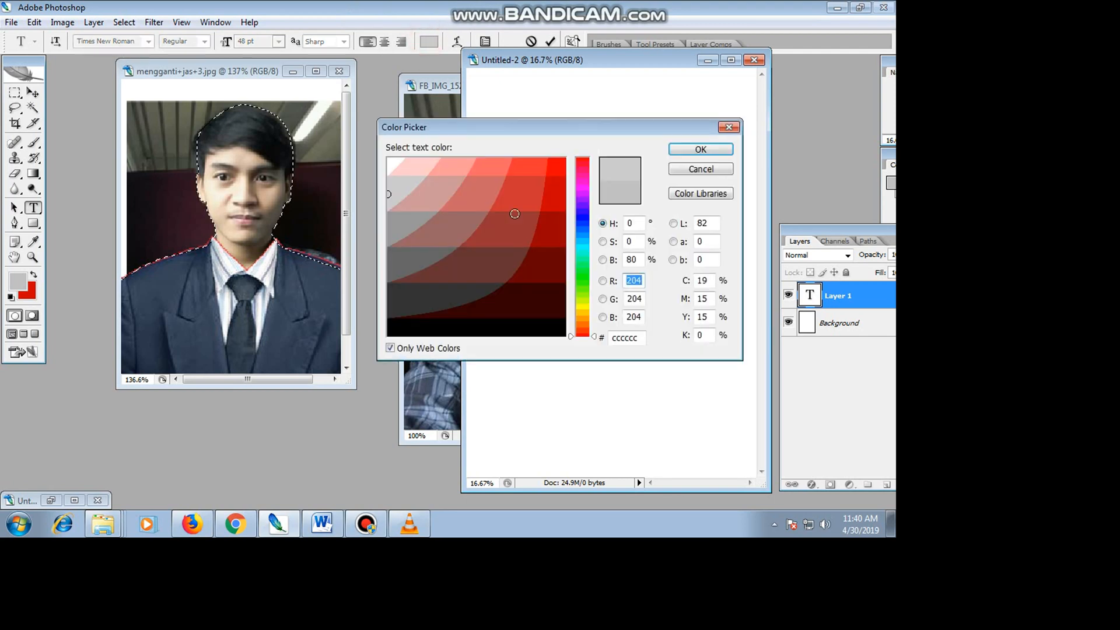
left_click(392, 330)
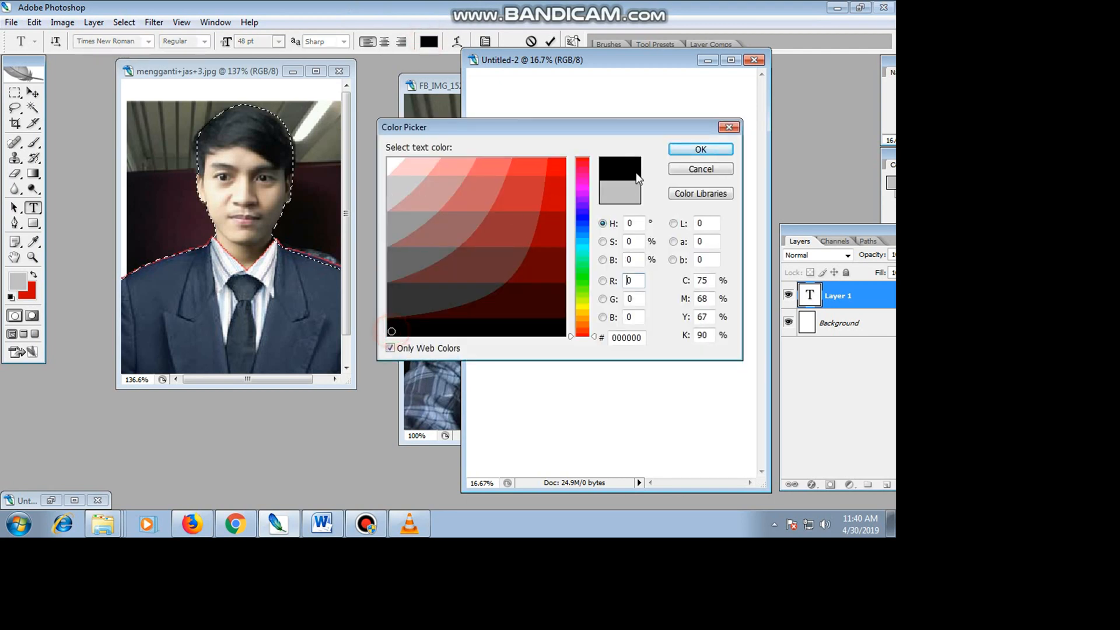
left_click(700, 149)
left_click(33, 92)
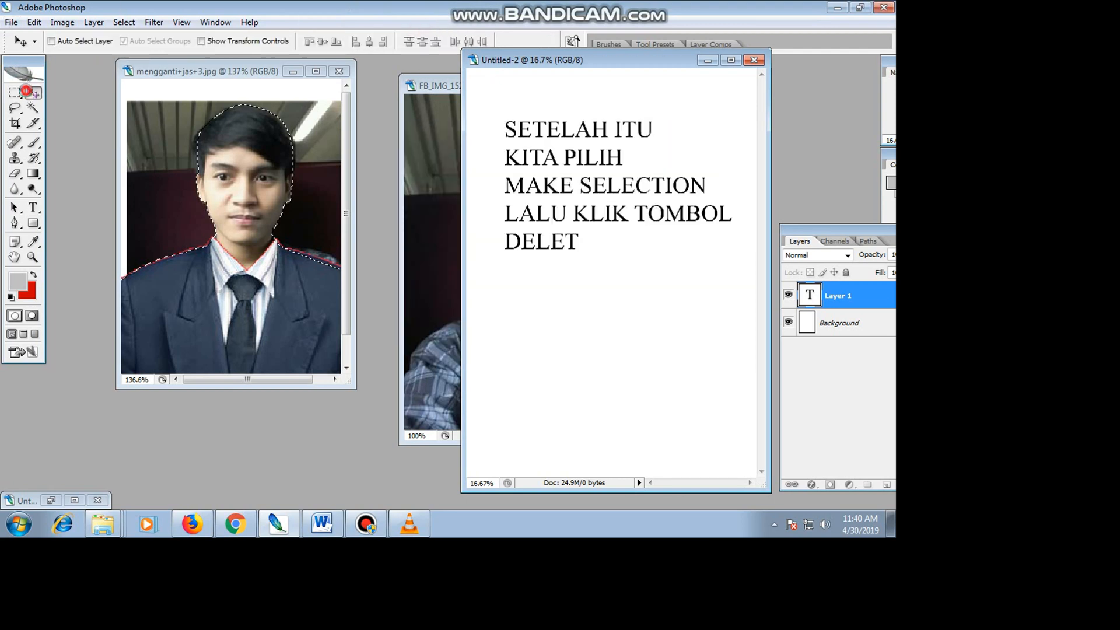
Move the instruction document's window nearer the suit portrait and close that document without saving it.
left_click_drag(552, 60, 448, 64)
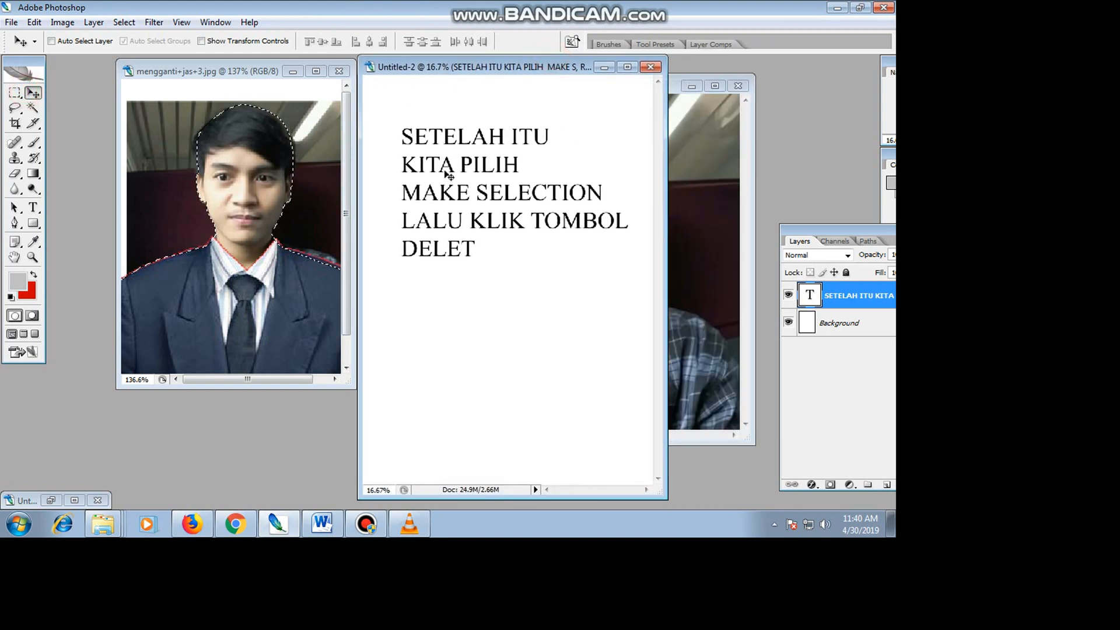
left_click(650, 66)
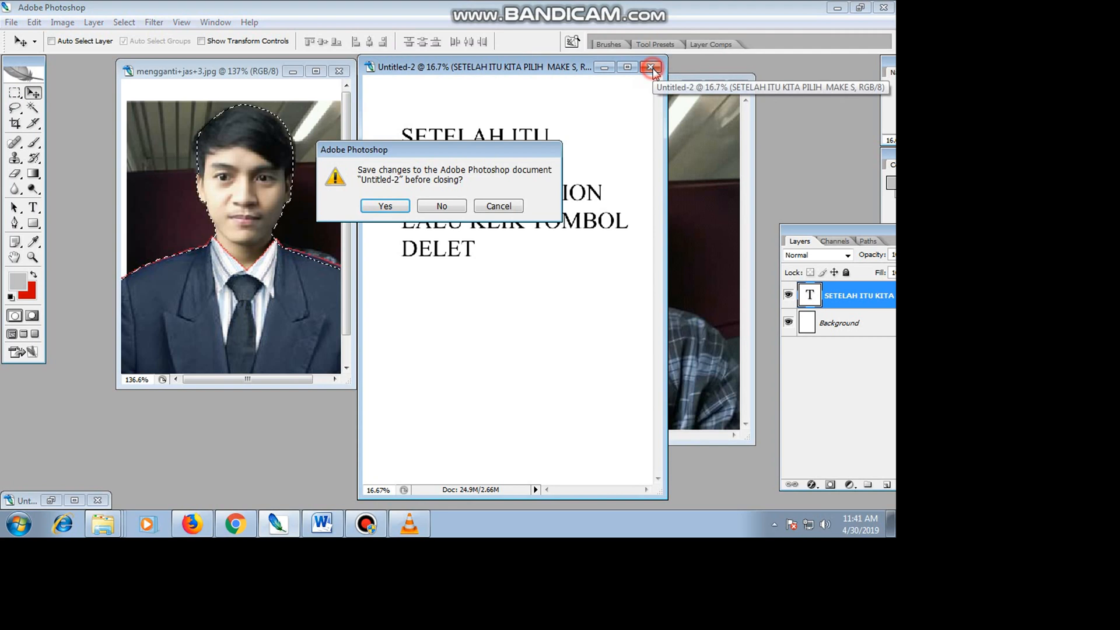
left_click(441, 214)
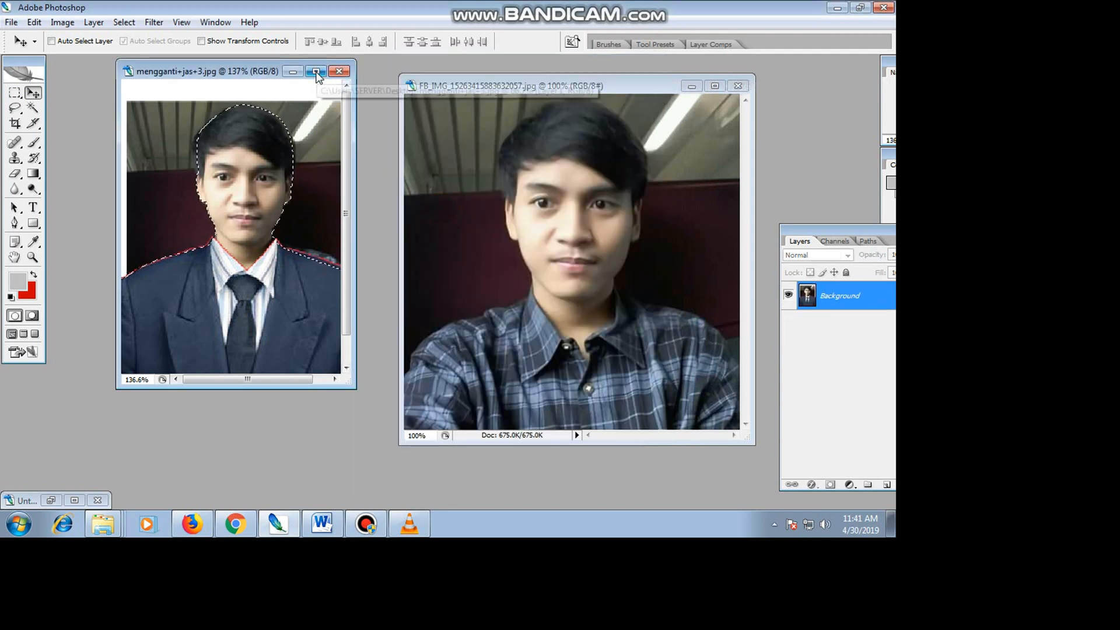
Maximize the suit portrait, delete the selected background so it fills with the red background colour, and deselect.
left_click(315, 72)
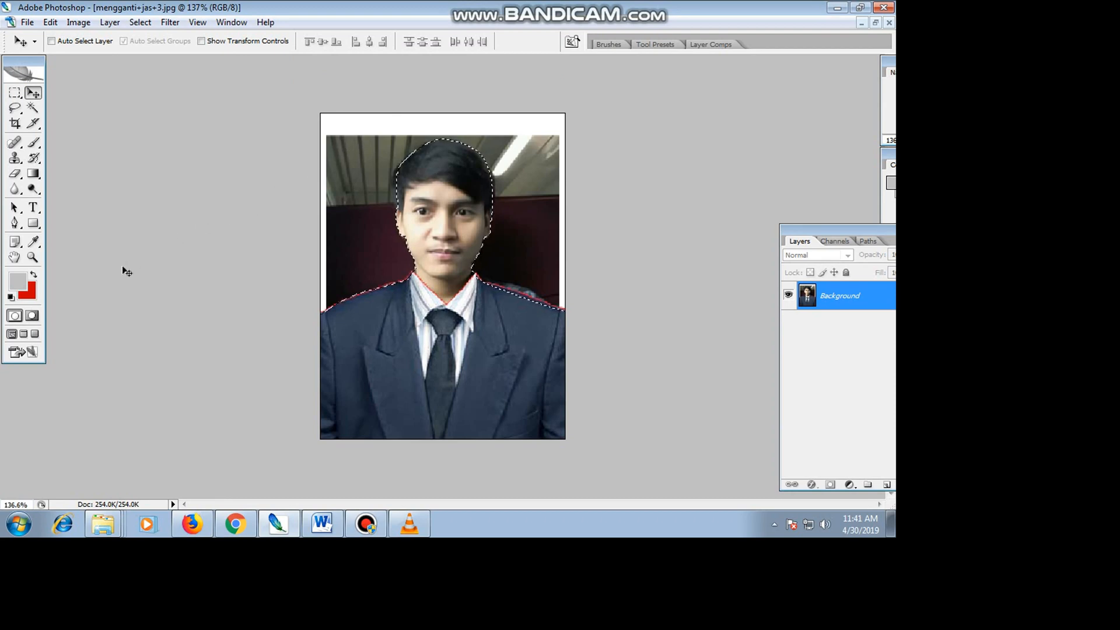
key("Delete")
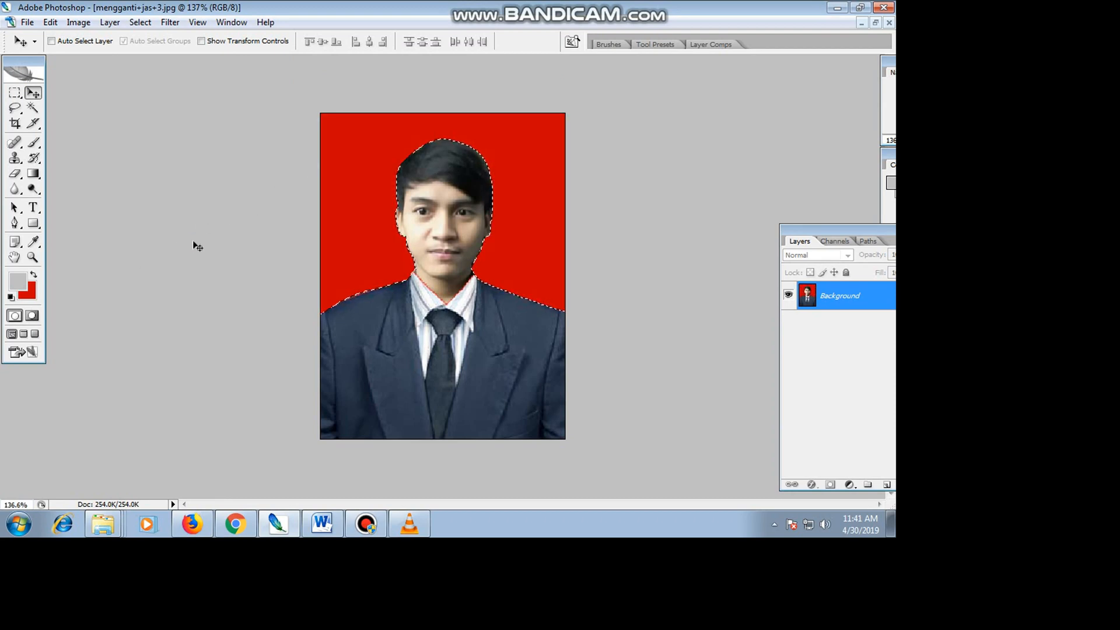
left_click(14, 93)
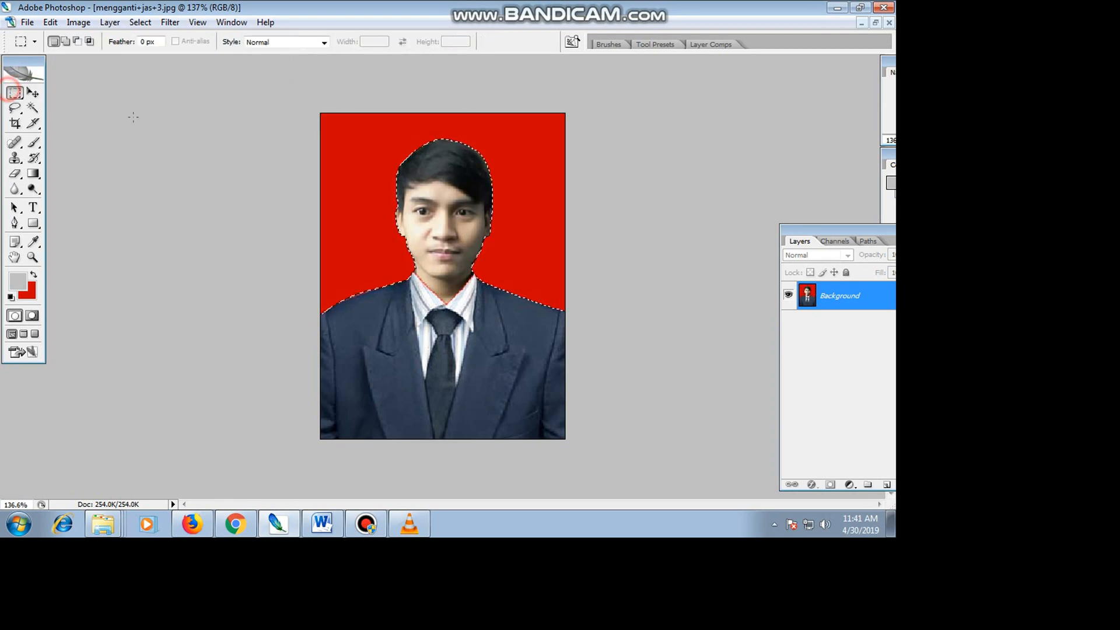
left_click(133, 117)
Create a blank A4 document beside the suit portrait and enlarge the portrait's window to fit the whole picture.
left_click(25, 23)
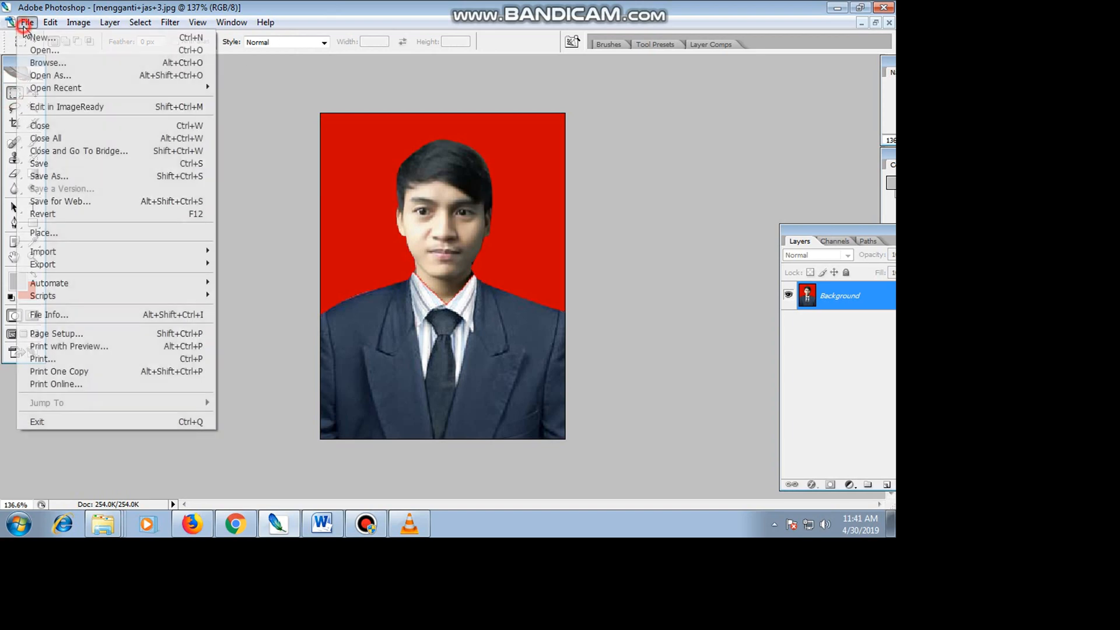
left_click(42, 38)
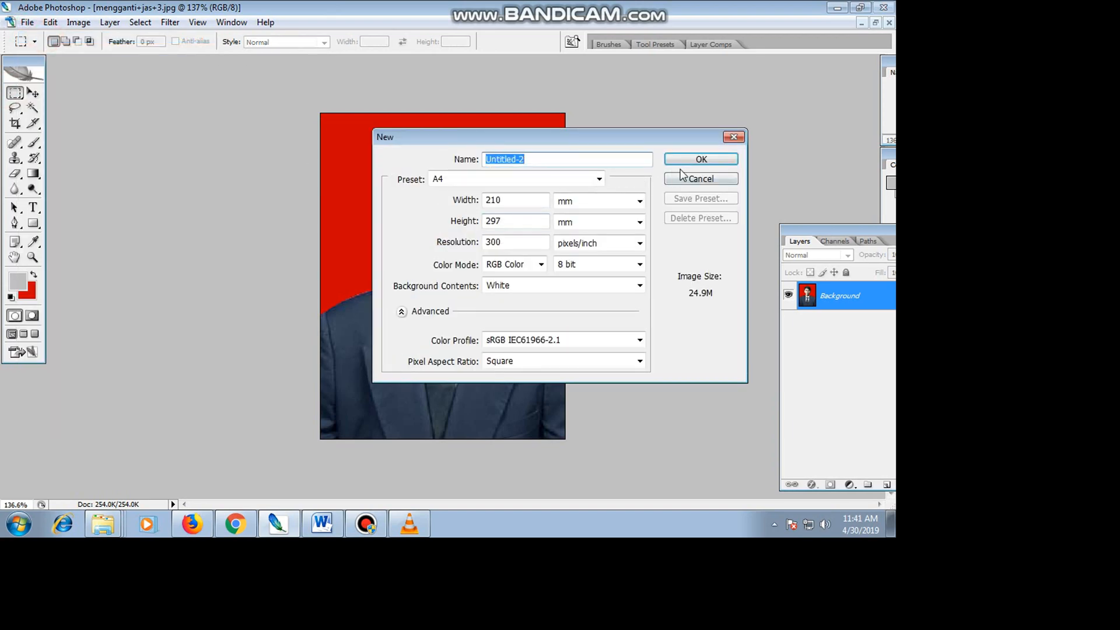
left_click(688, 158)
left_click(876, 23)
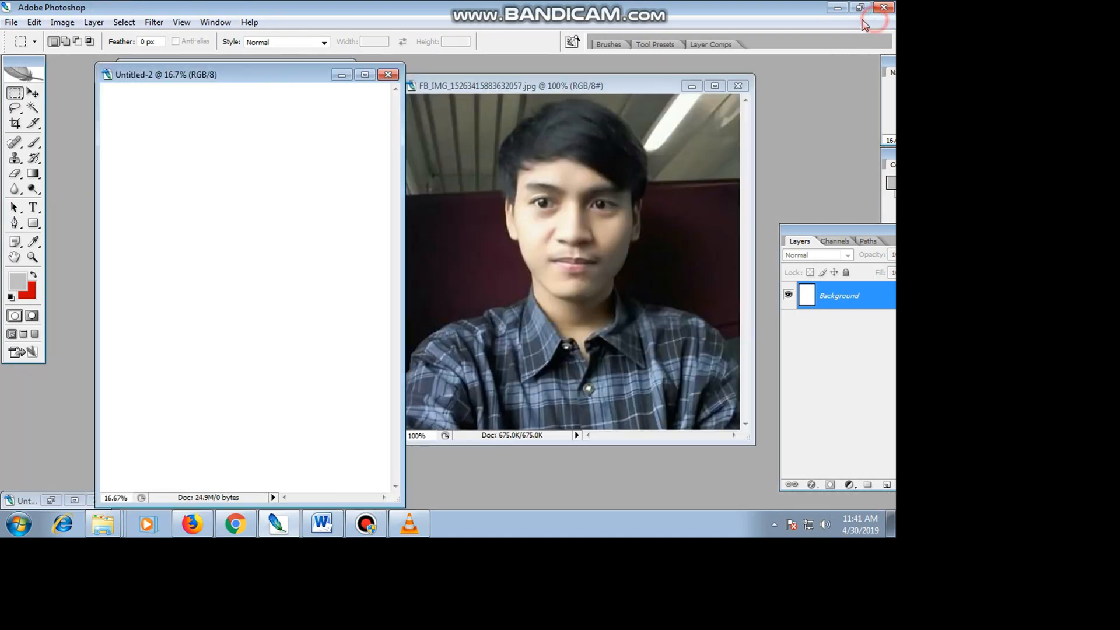
left_click_drag(308, 77, 591, 67)
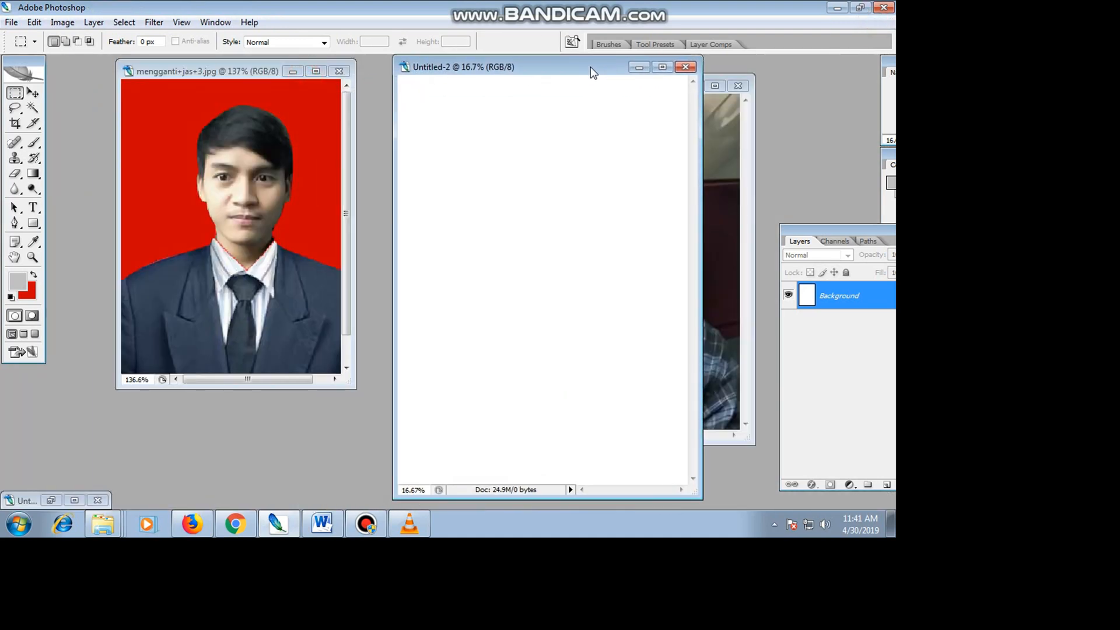
left_click(33, 207)
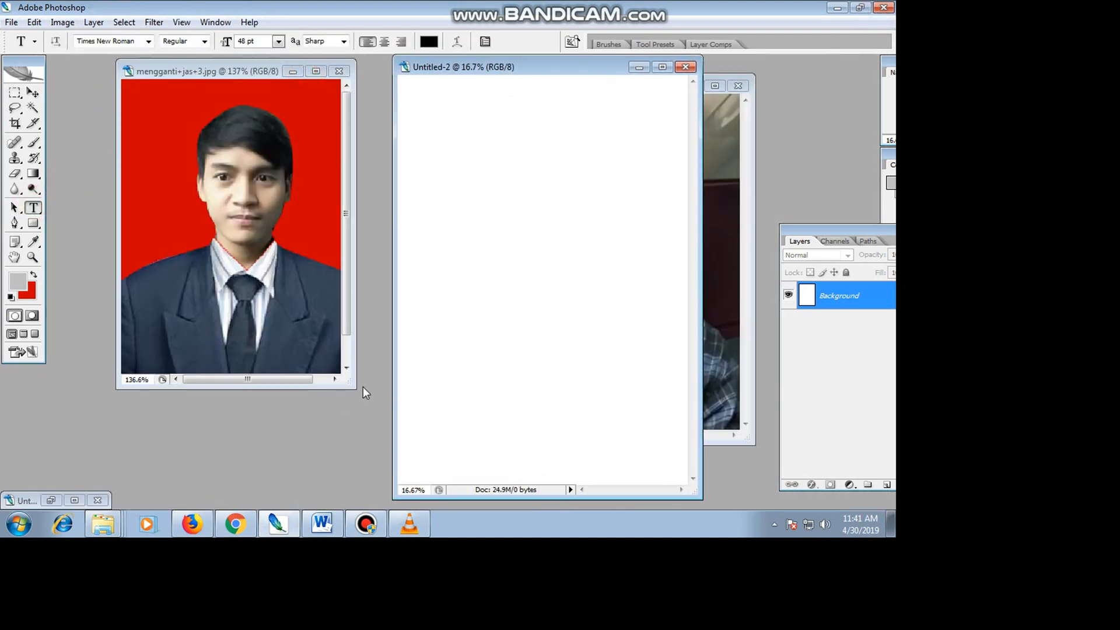
left_click_drag(353, 388, 396, 431)
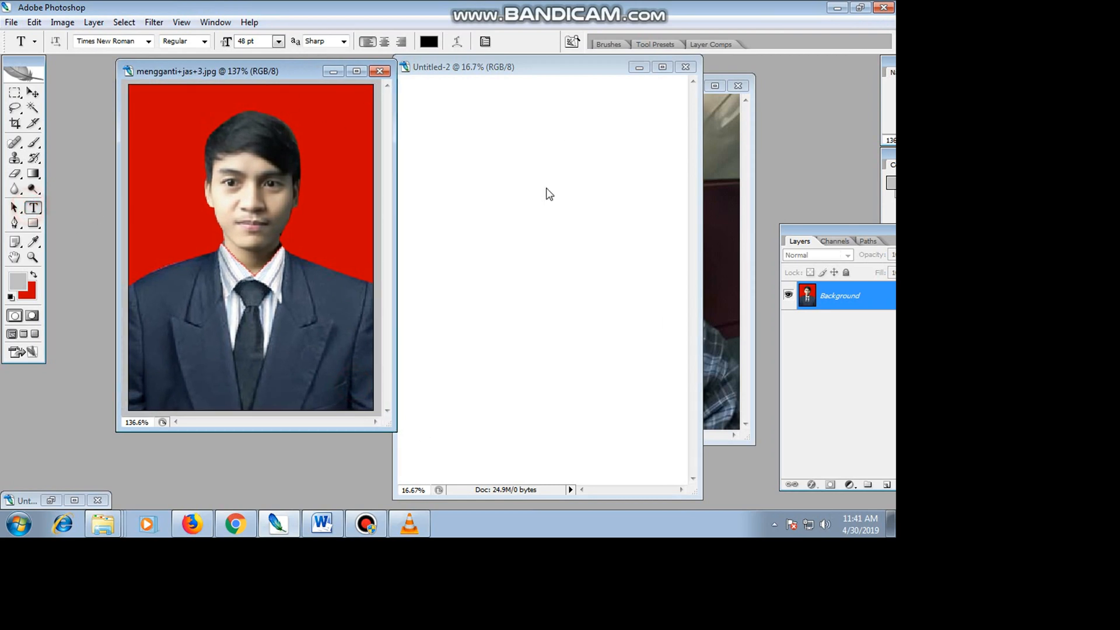
Start a text near the top of the blank document with the lines "Mengganti" and "Baju dengan Jas".
left_click(446, 146)
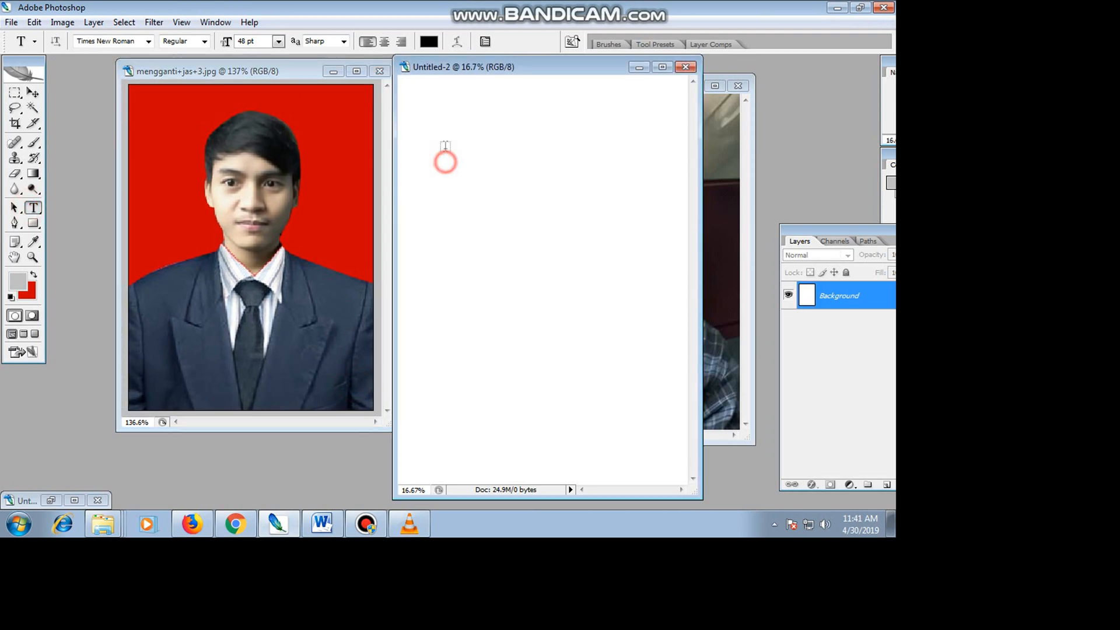
left_click(445, 146)
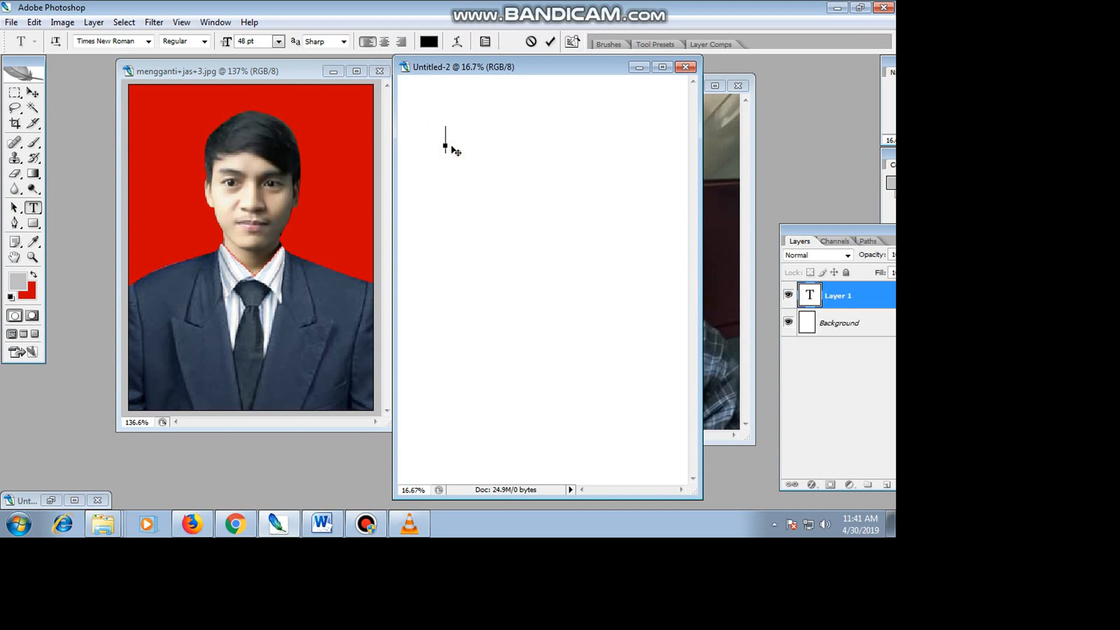
type("Mengganti")
key("Return")
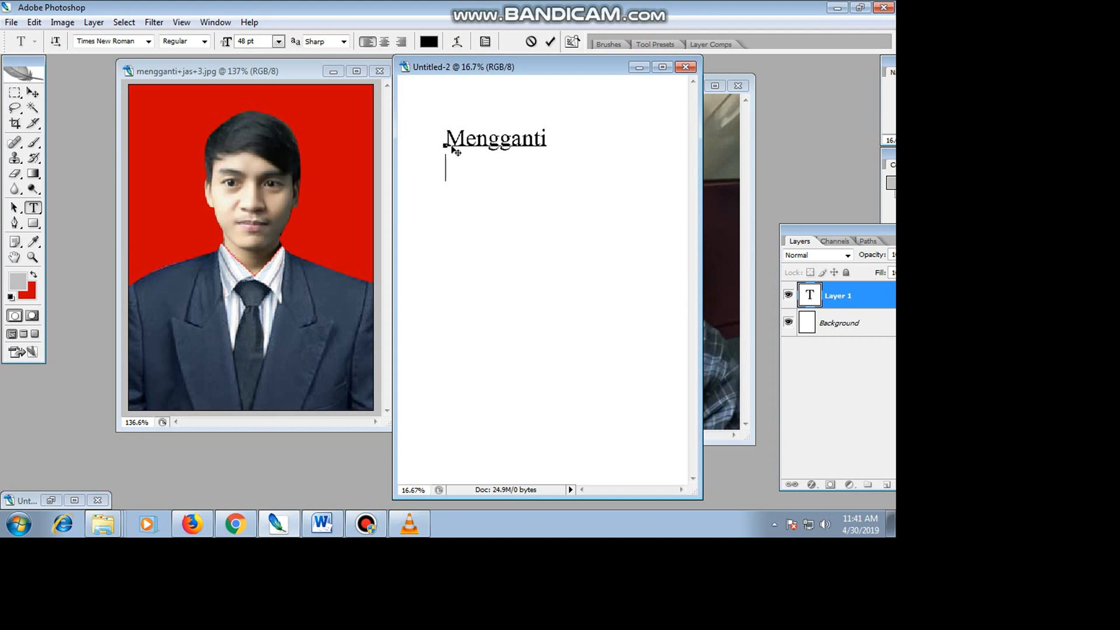
type("Baju dengan J")
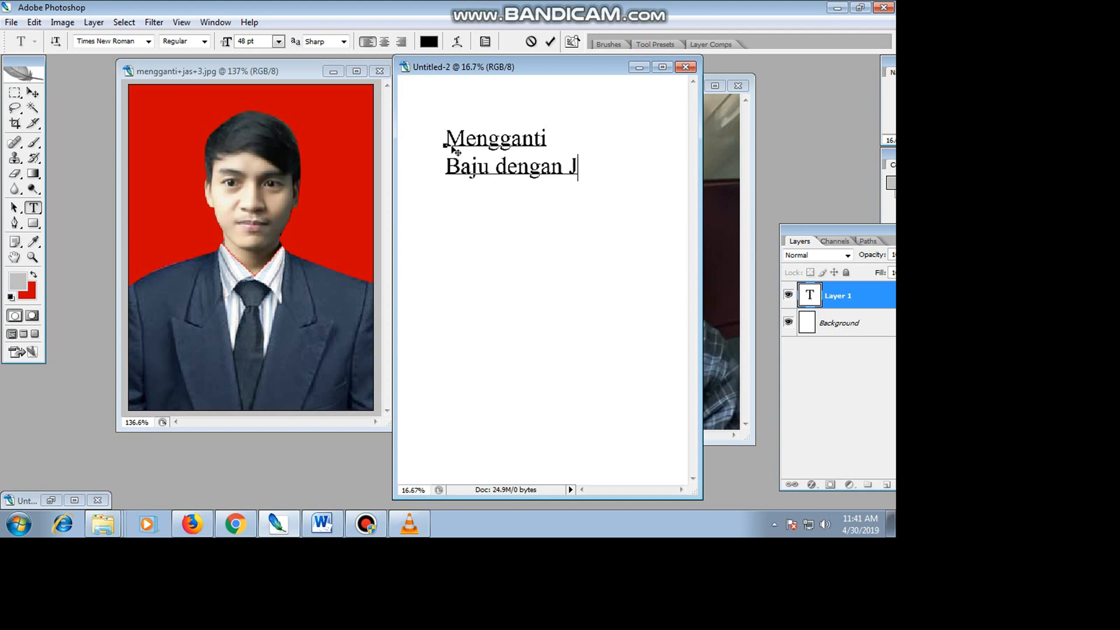
type("as Sudeh s")
Add the line "Sudah selesai" to the closing text.
key("BackSpace")
key("BackSpace")
key("BackSpace")
key("BackSpace")
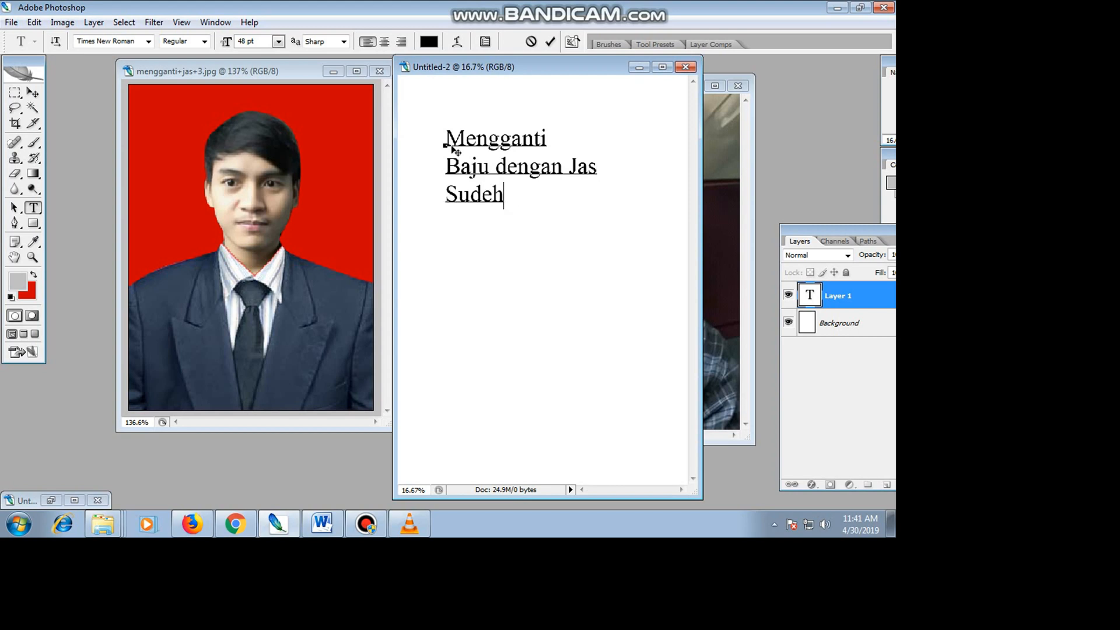
type("ah selesai")
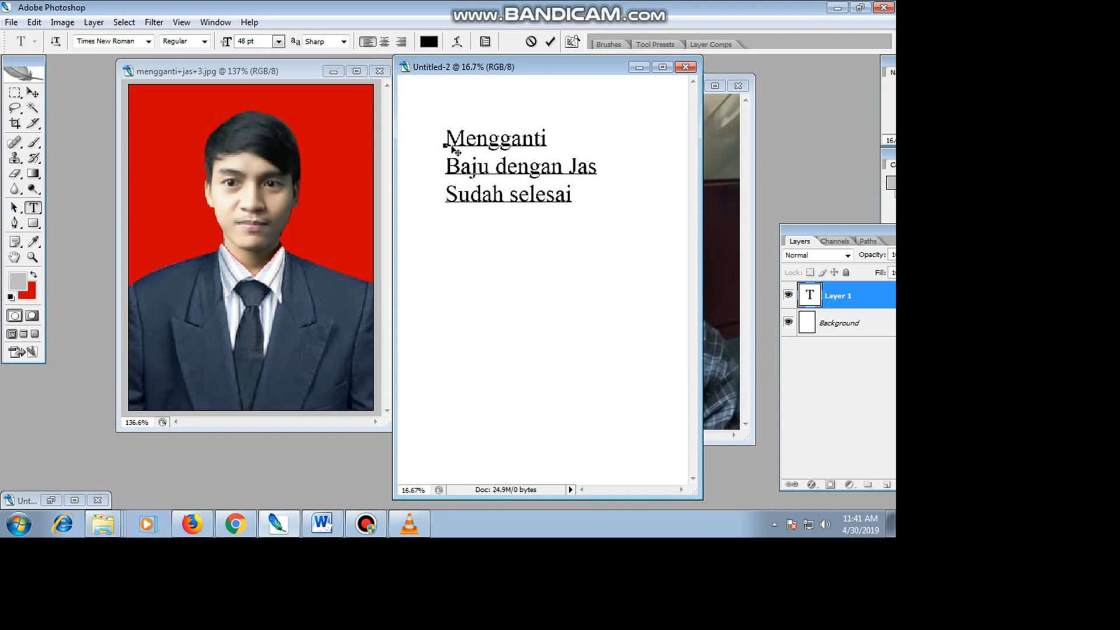
Continue the closing text with the lines "Silahkan" and "Like and".
key("Return")
type("Silahkan")
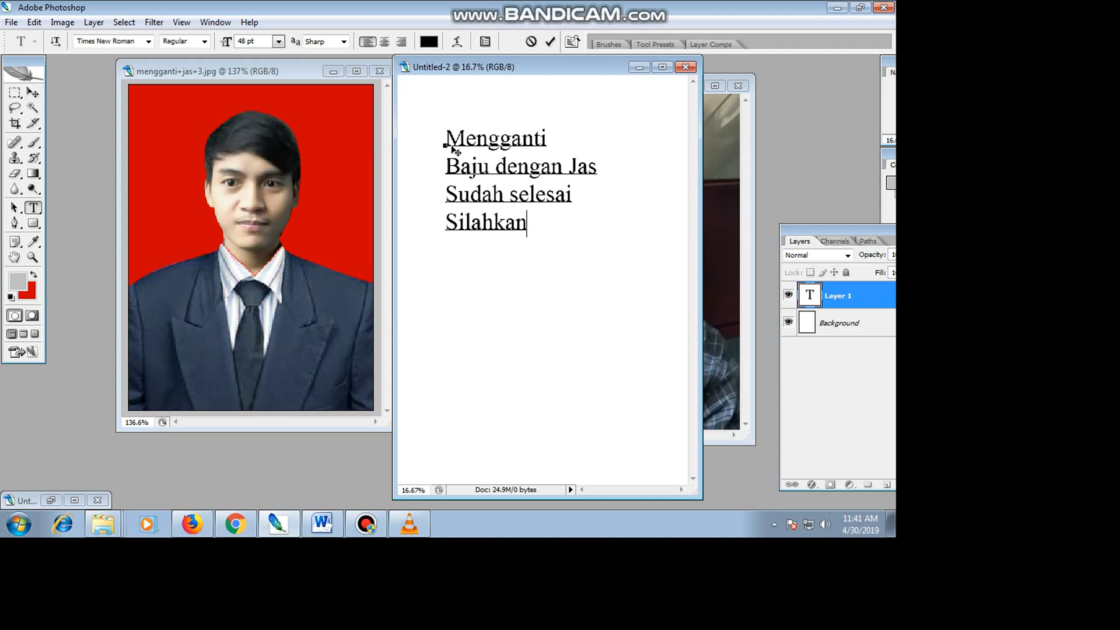
key("Return")
type("Like and")
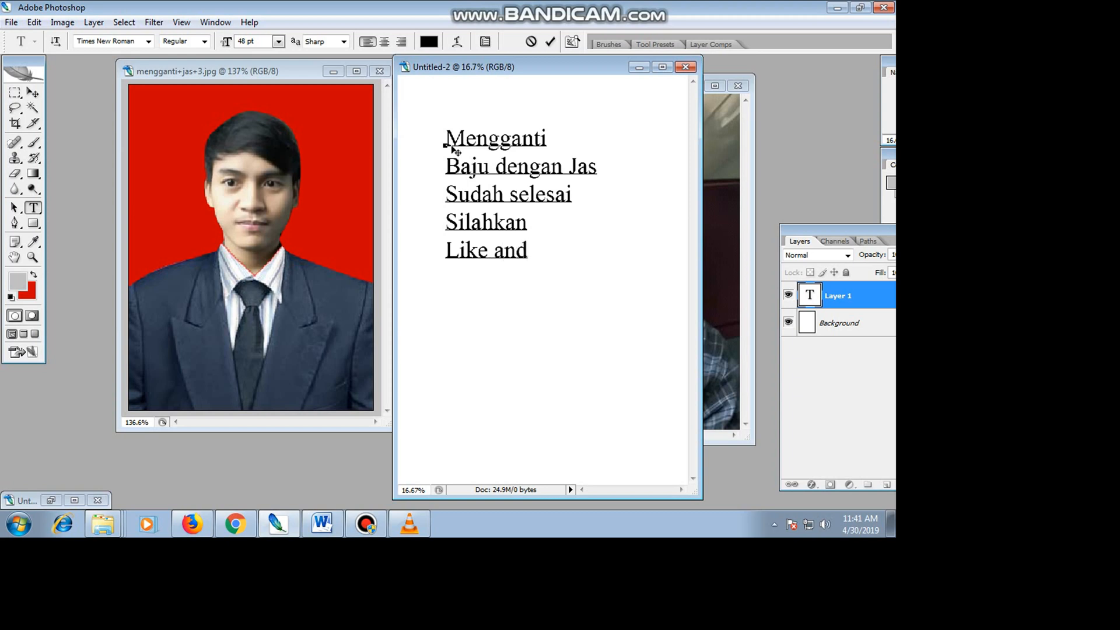
Add the line "Subcribe" below "Like and" in the closing text.
key("Return")
type("Subrice")
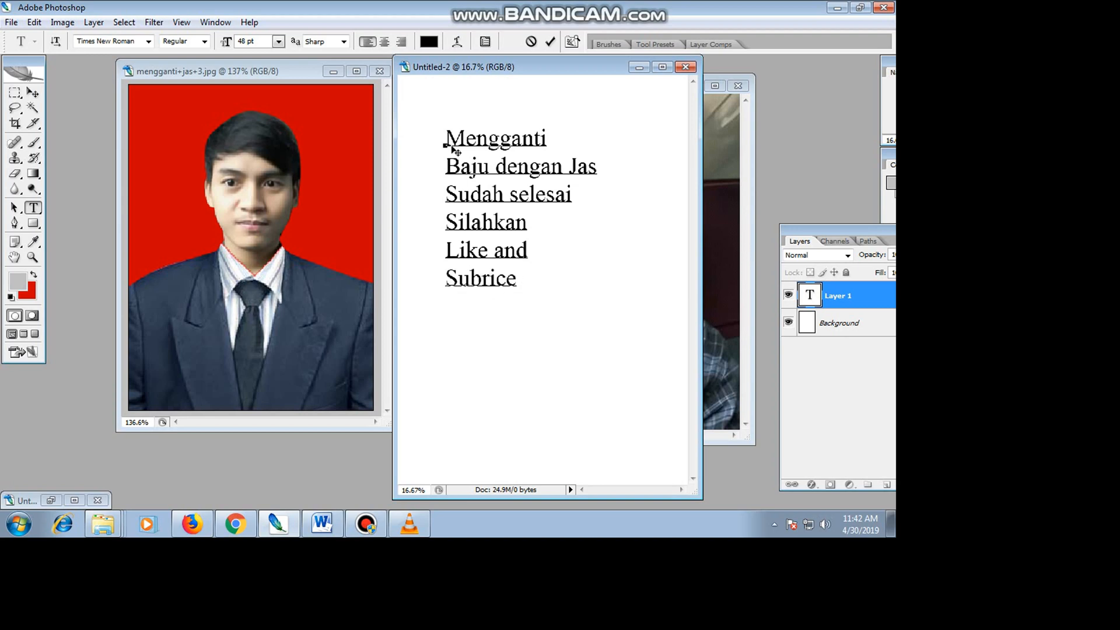
key("BackSpace")
key("BackSpace")
key("BackSpace")
key("BackSpace")
type("cribe")
Add the line "Jika Anda Suka" to the closing text.
key("Return")
type("Jika ")
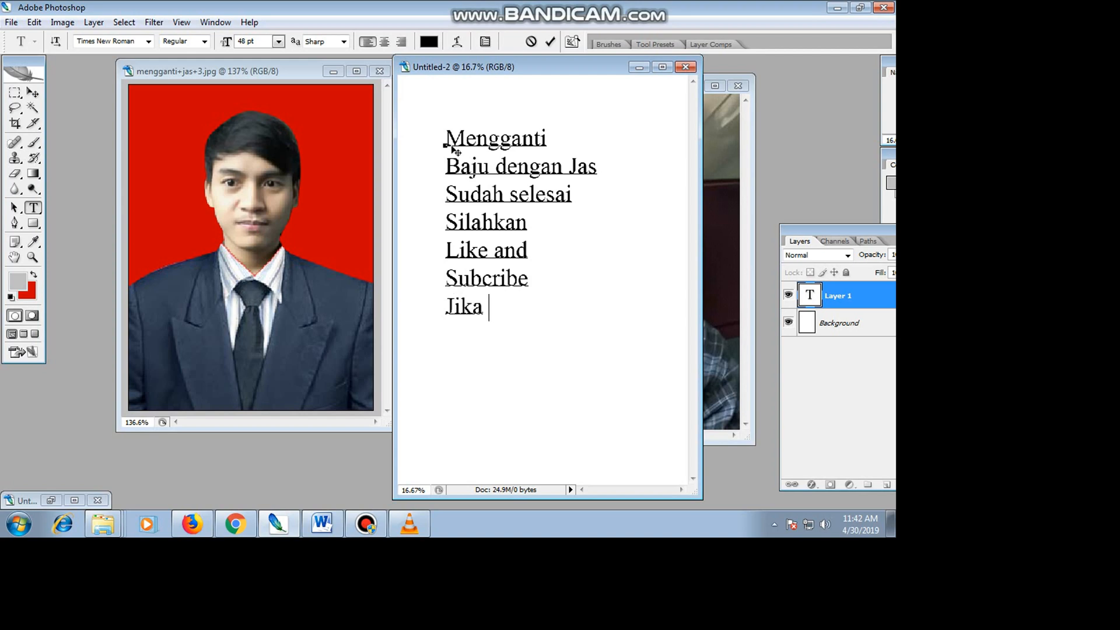
type("Anda Suka")
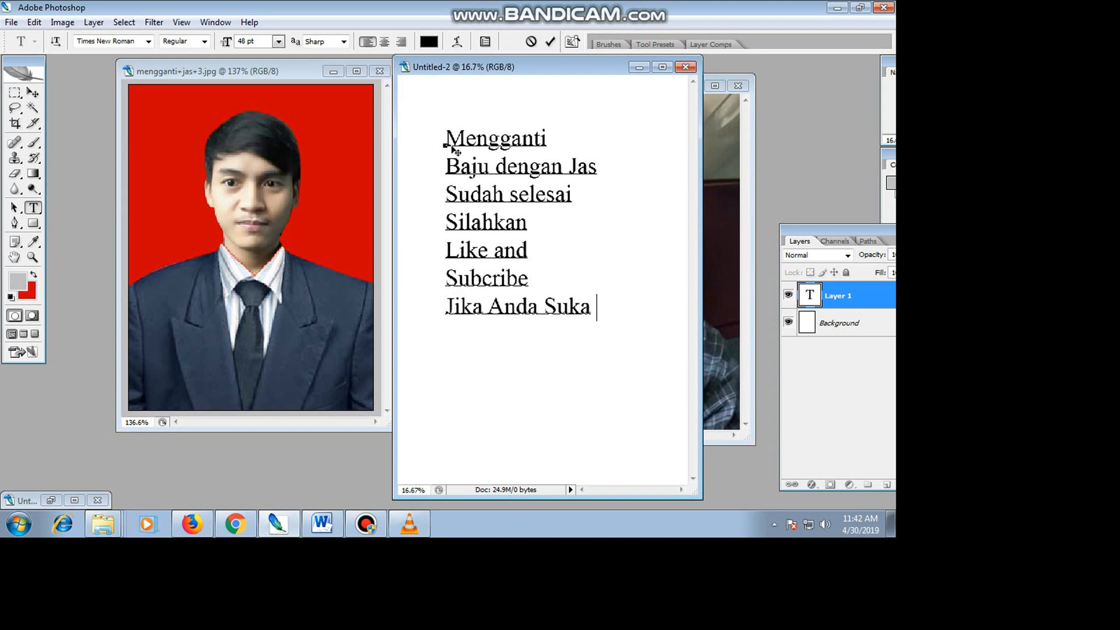
Leave a blank line and add the closing greeting "Wassalamu'alaikum".
key("Return")
key("Return")
type("Wassalamu")
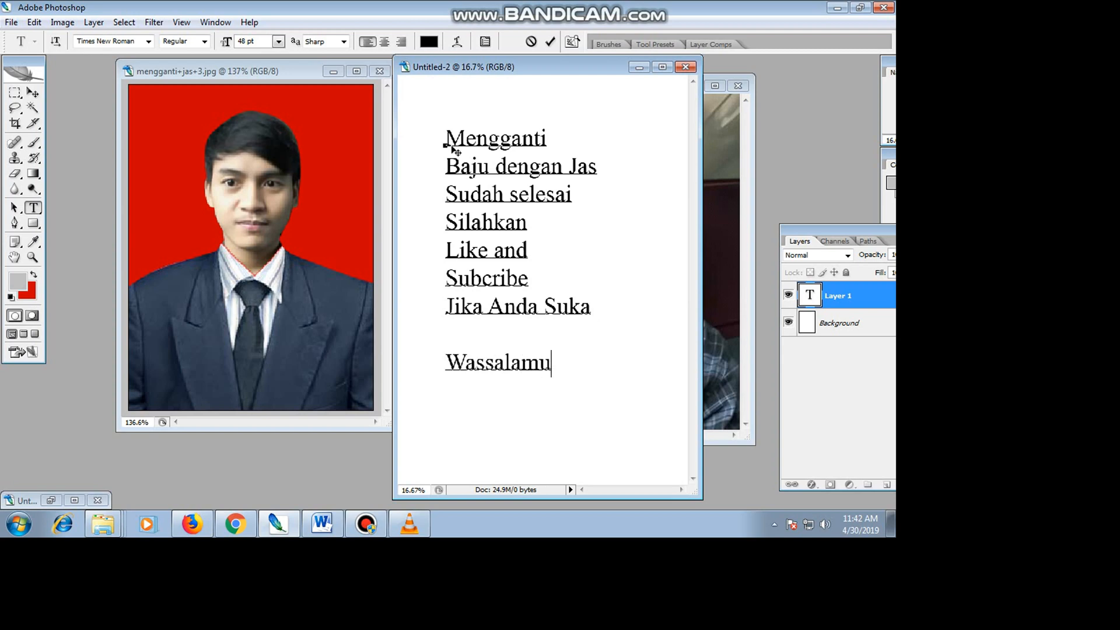
type("'al")
type("aikum")
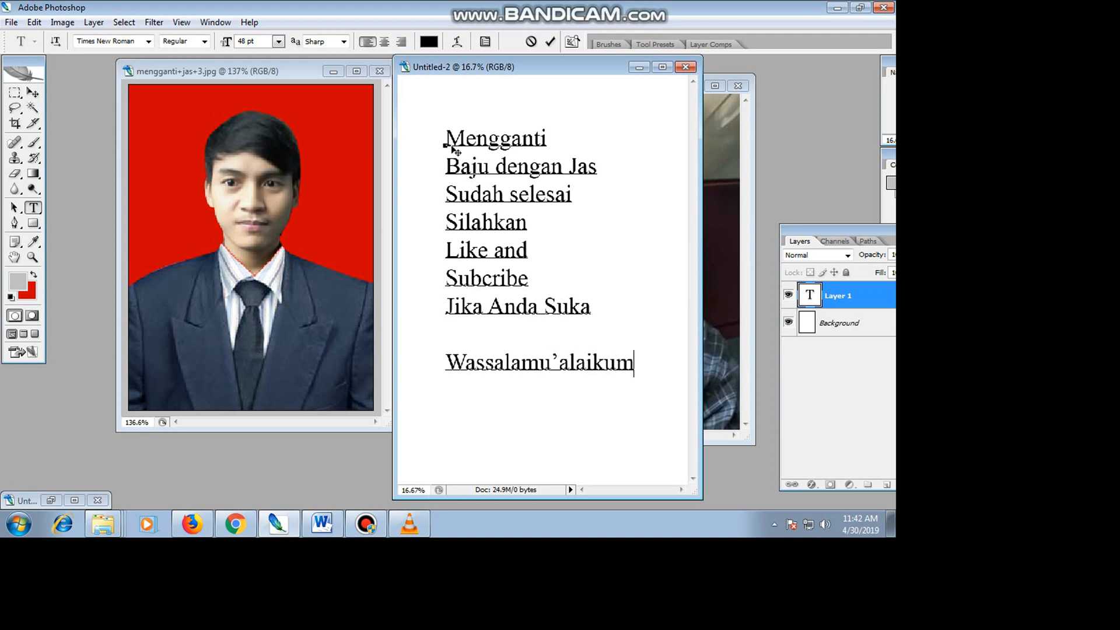
Finish the greeting with the line "Wr.Wb" and commit the text.
key("Return")
type("Wr.Wb")
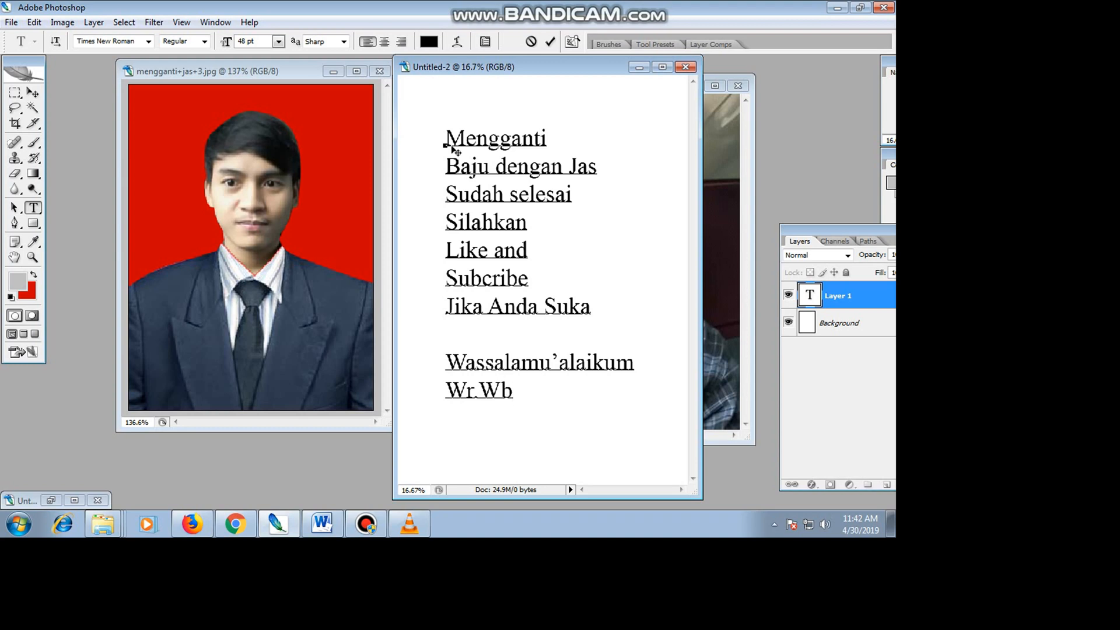
left_click(35, 92)
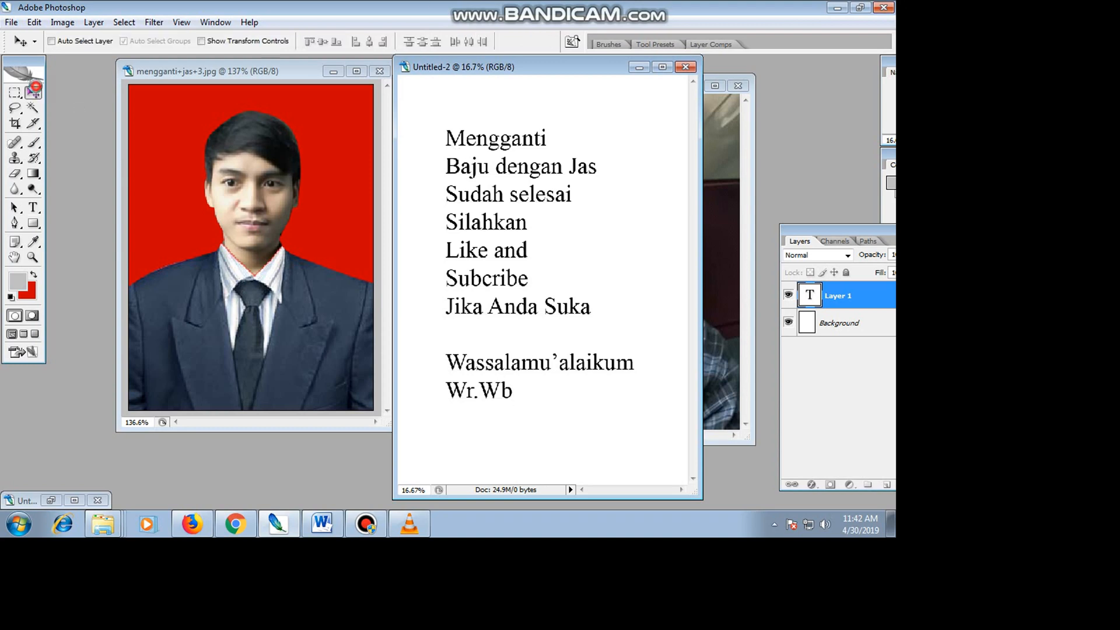
Move the suit portrait's window away from the text document and close the text document without saving it.
left_click_drag(307, 75, 277, 72)
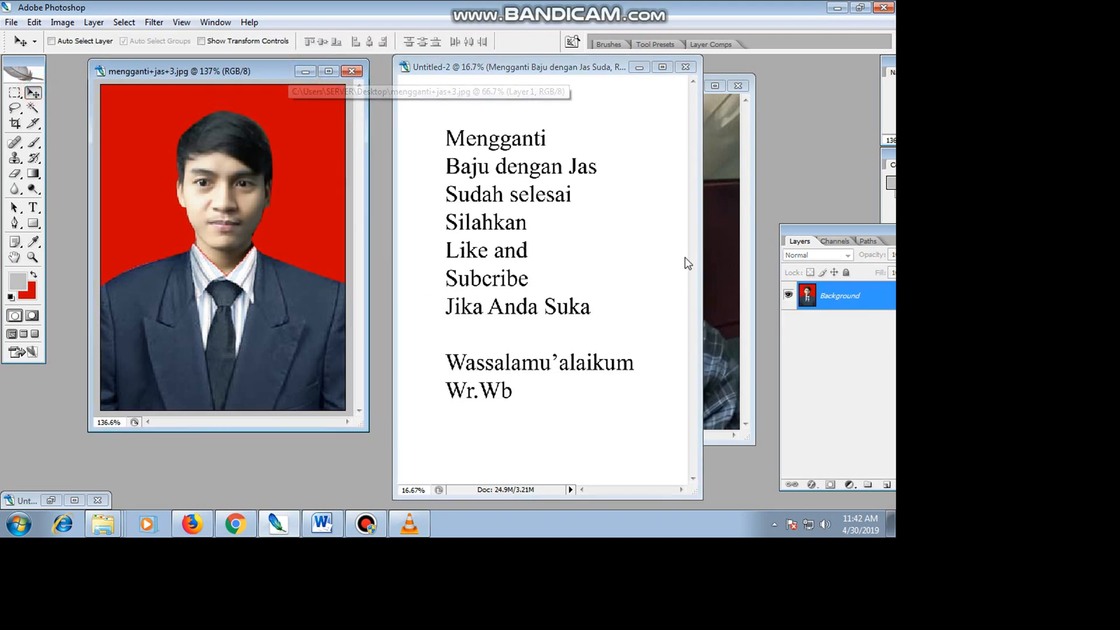
left_click(689, 68)
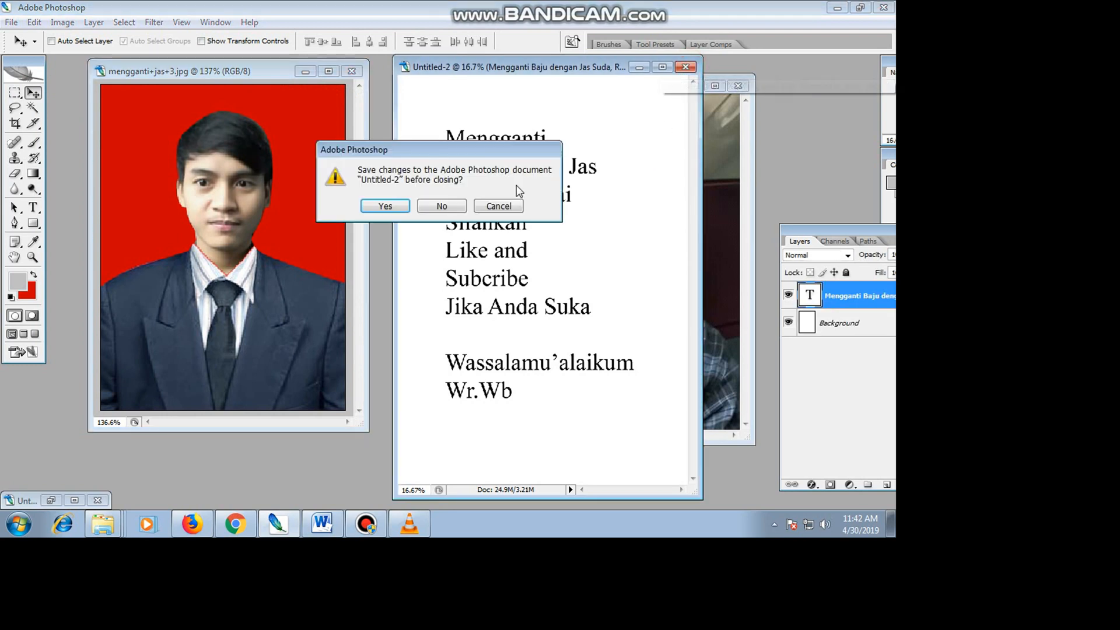
left_click(449, 207)
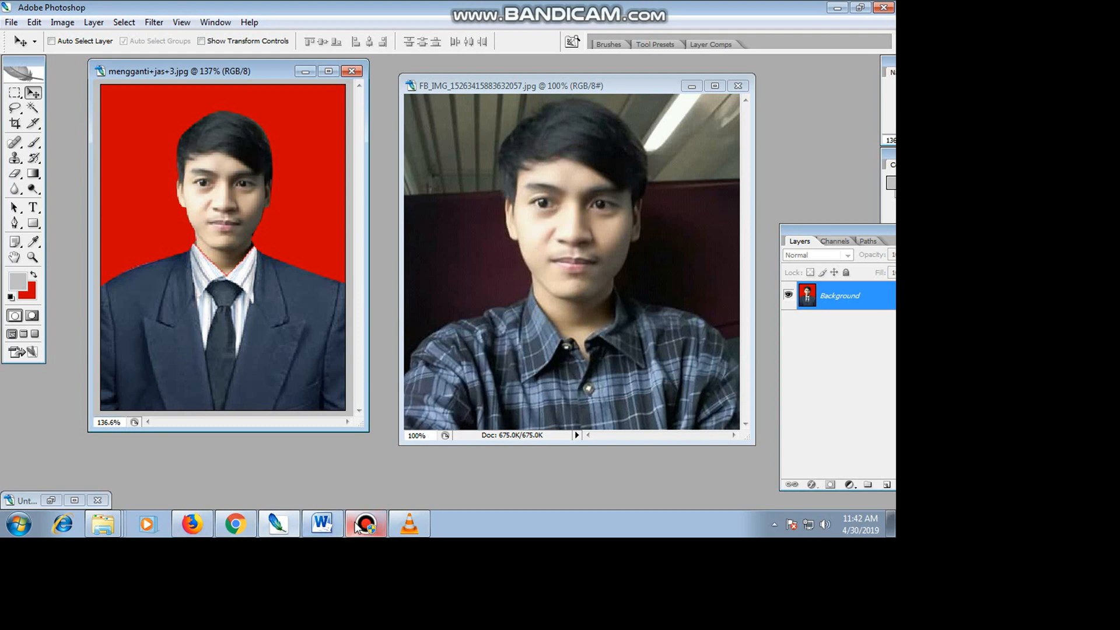
mouse_move(357, 525)
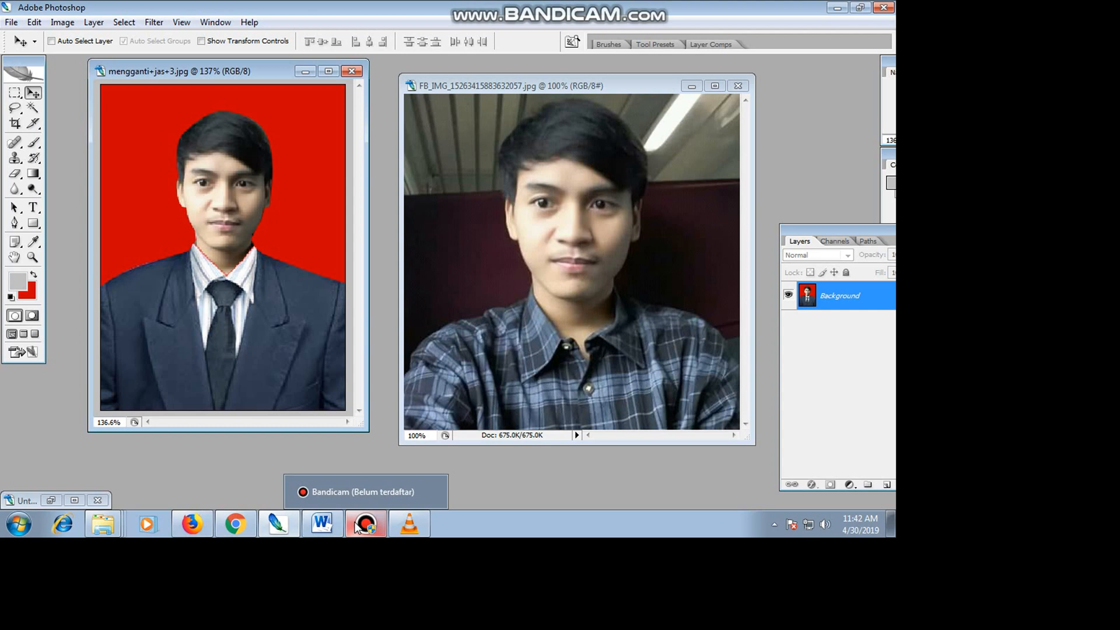
left_click(358, 525)
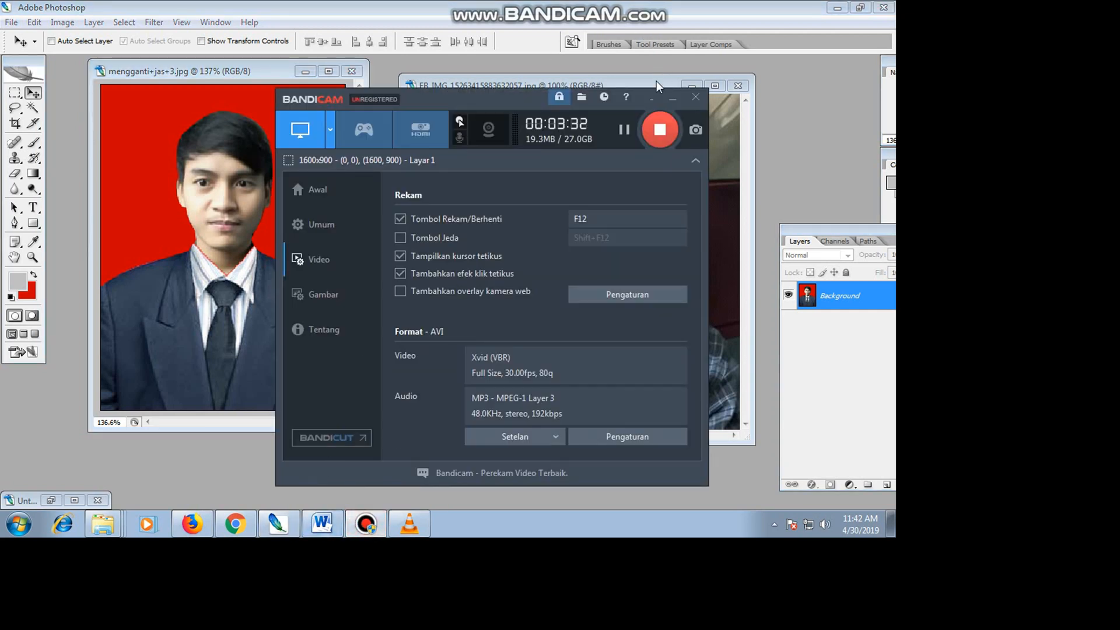